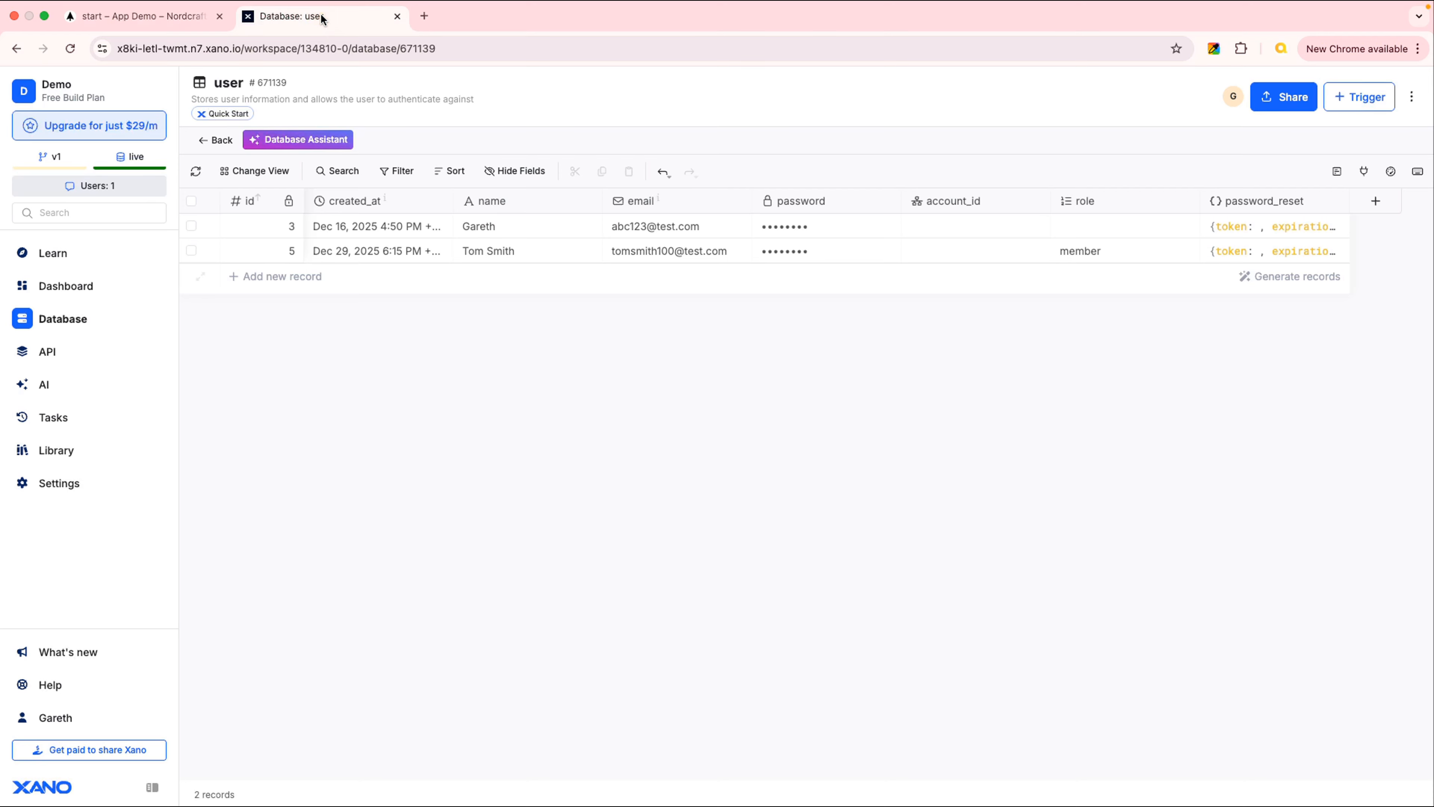
Open the POST /auth/signup endpoint from Xano's Authentication API group
left_click(38, 353)
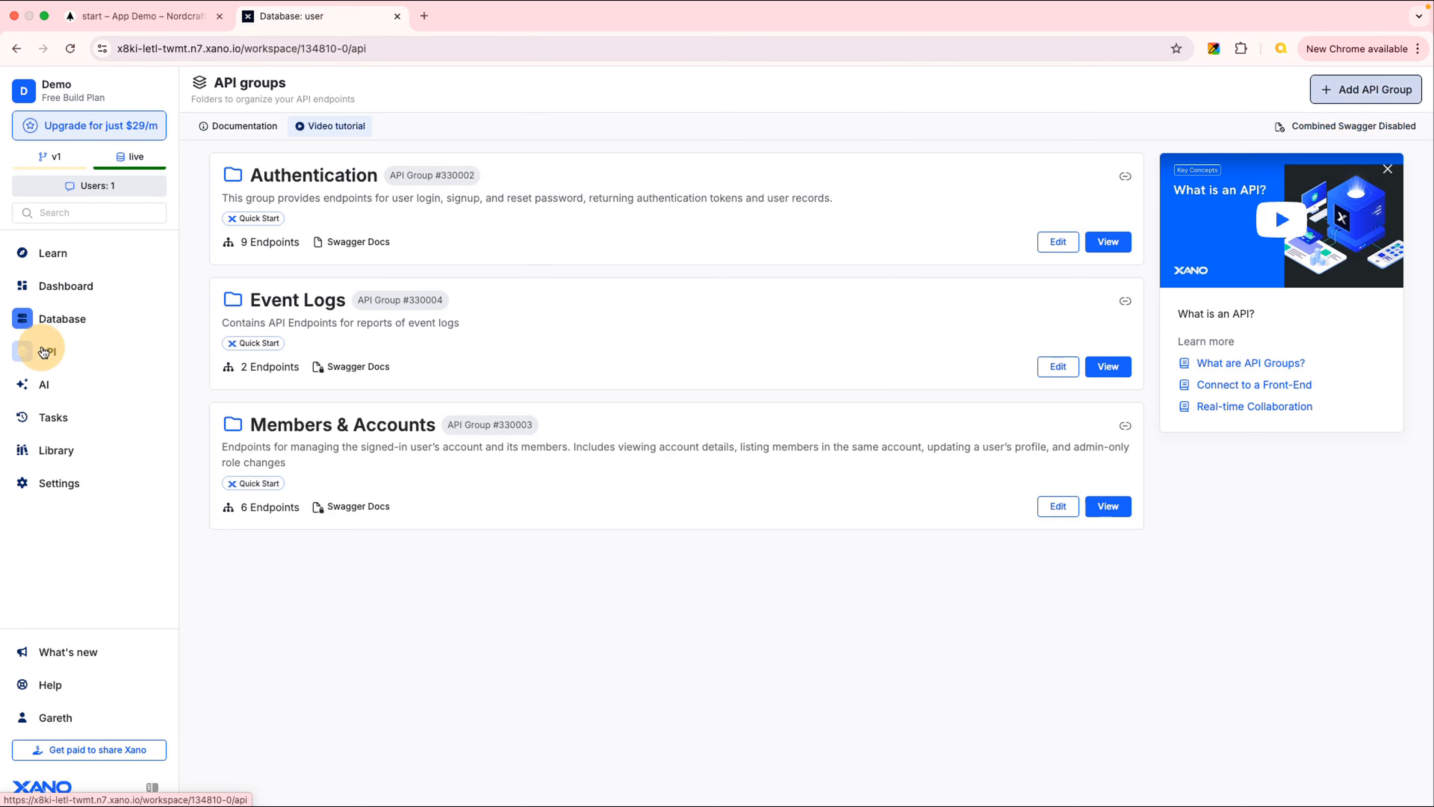
left_click(474, 233)
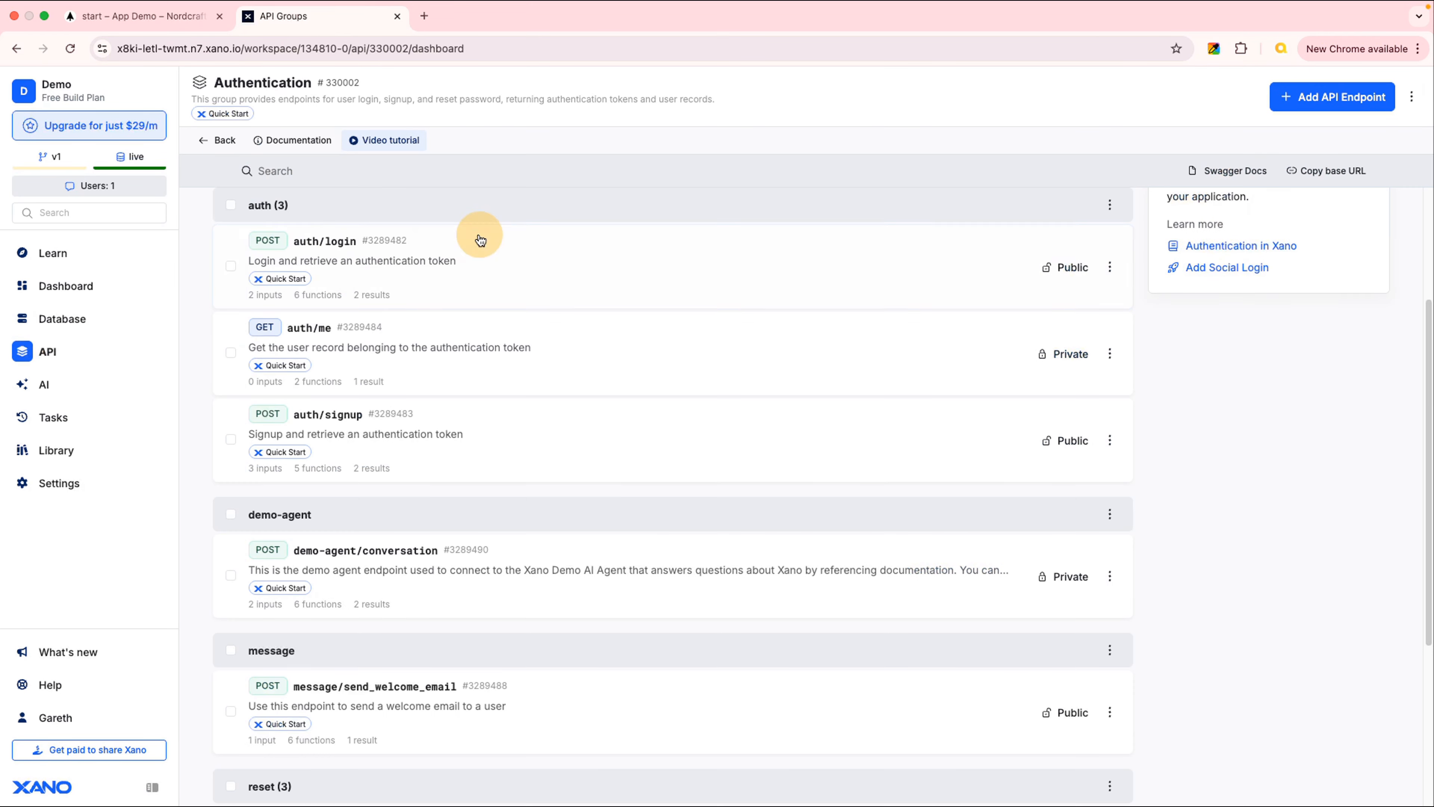
left_click(463, 448)
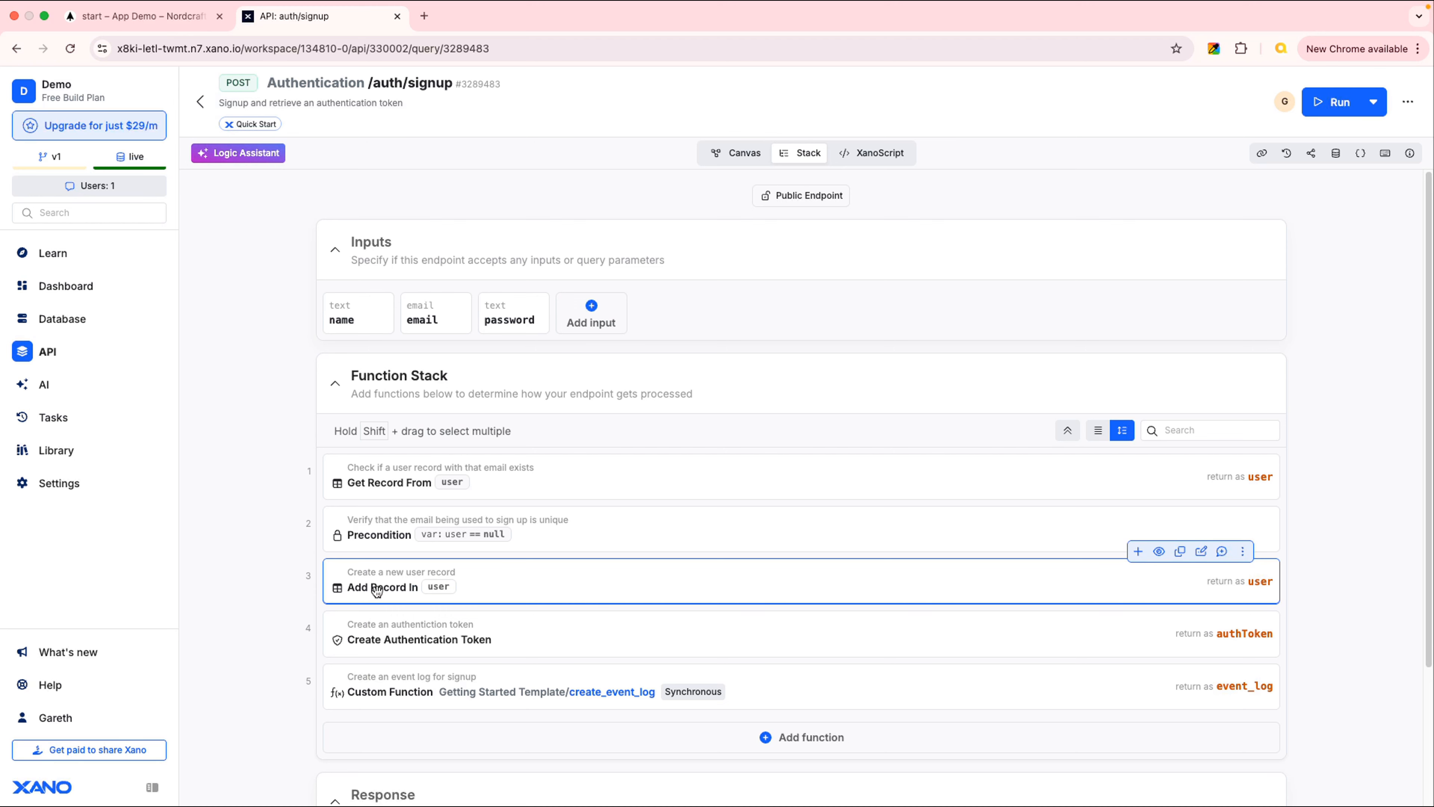
left_click(551, 582)
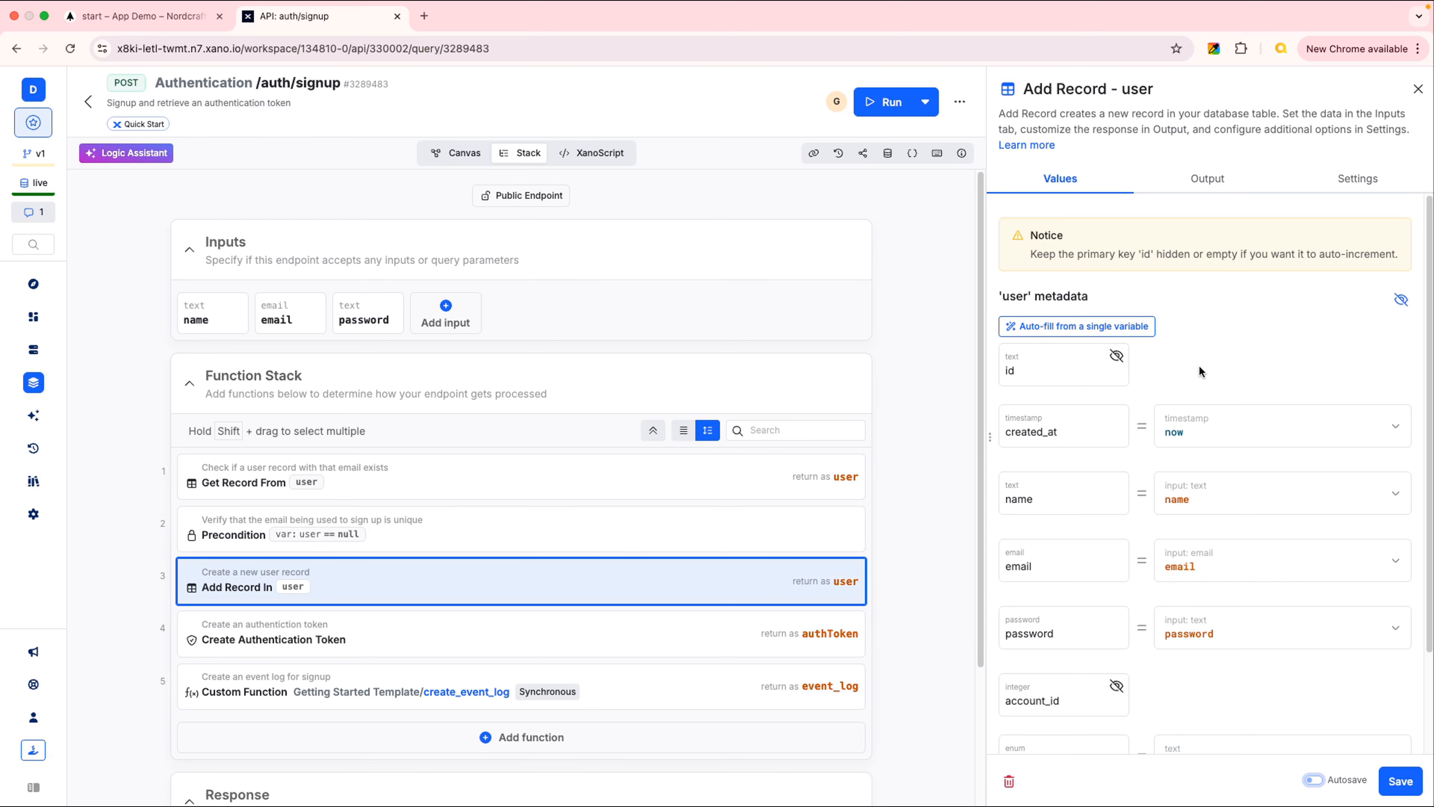
scroll(1233, 349, "down", 3)
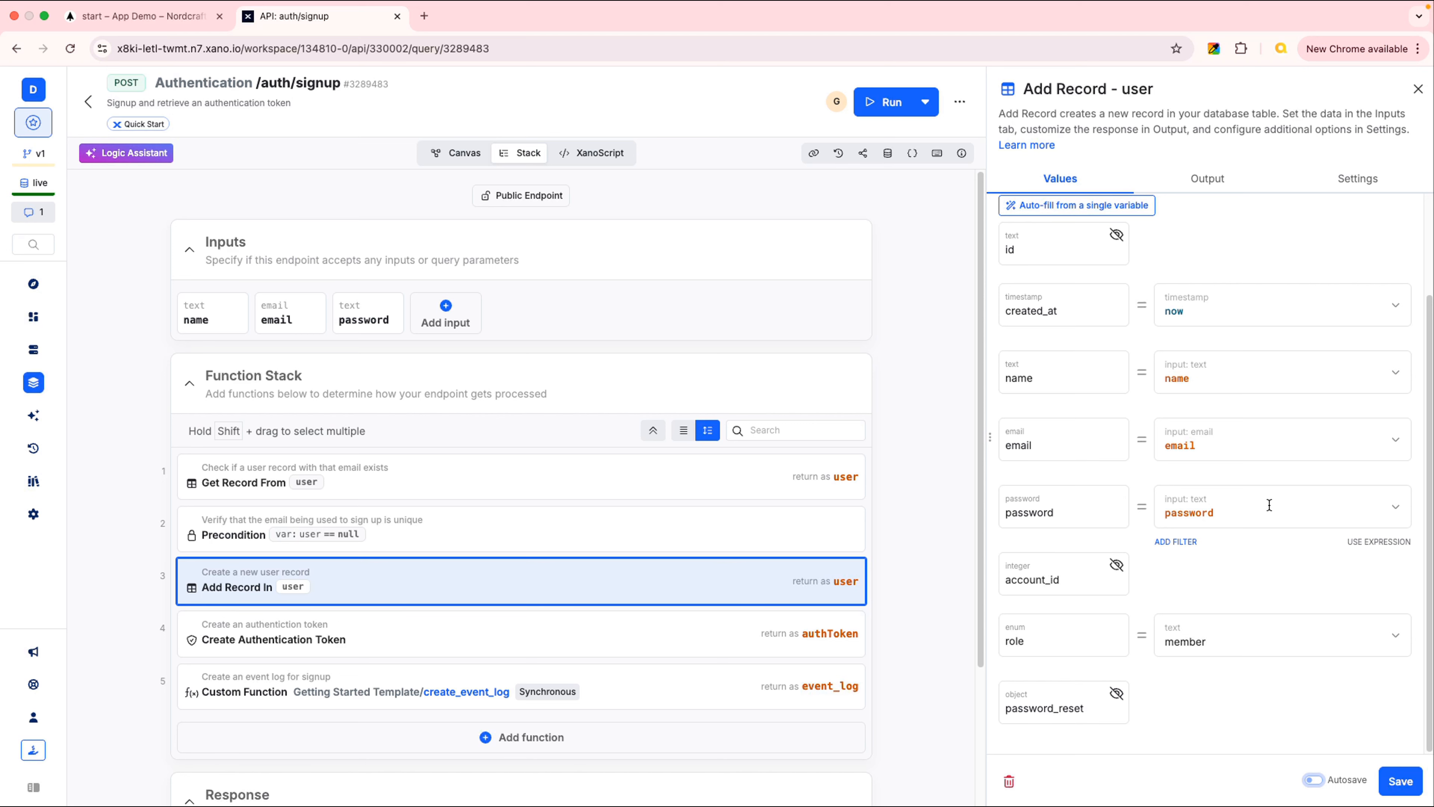
left_click(1419, 90)
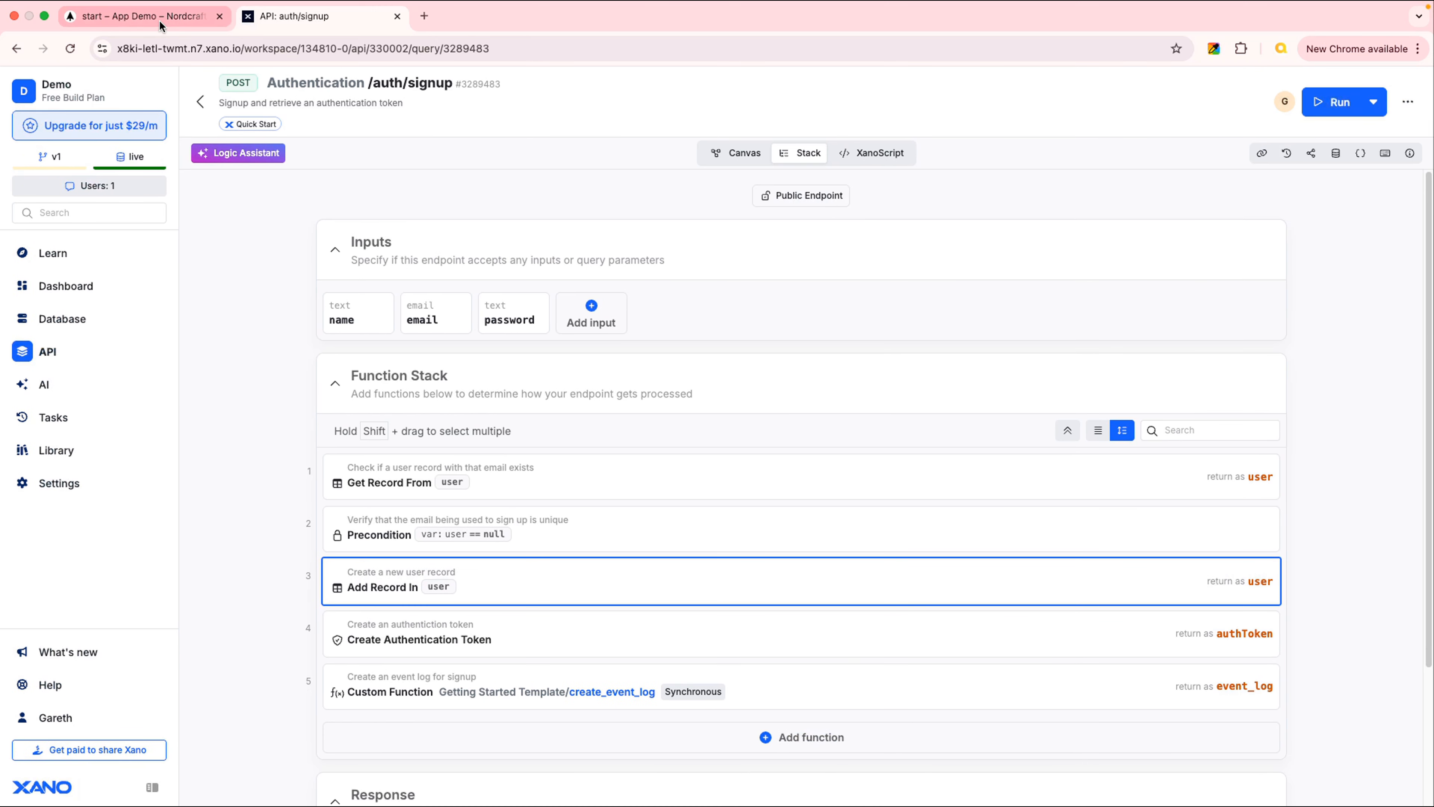
In the Nordcraft signup component, select the div wrapping the Name label and input
left_click(161, 22)
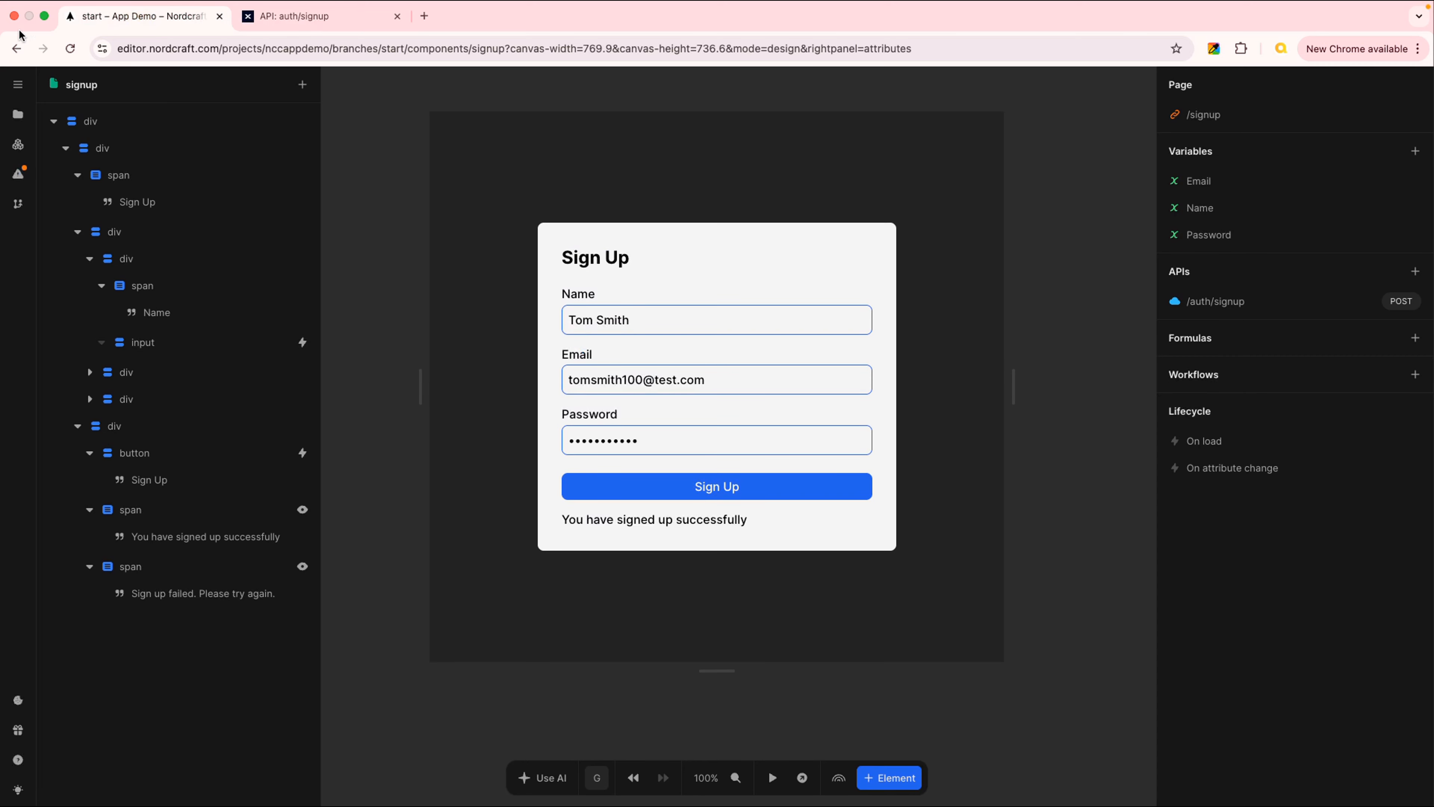
left_click(596, 296)
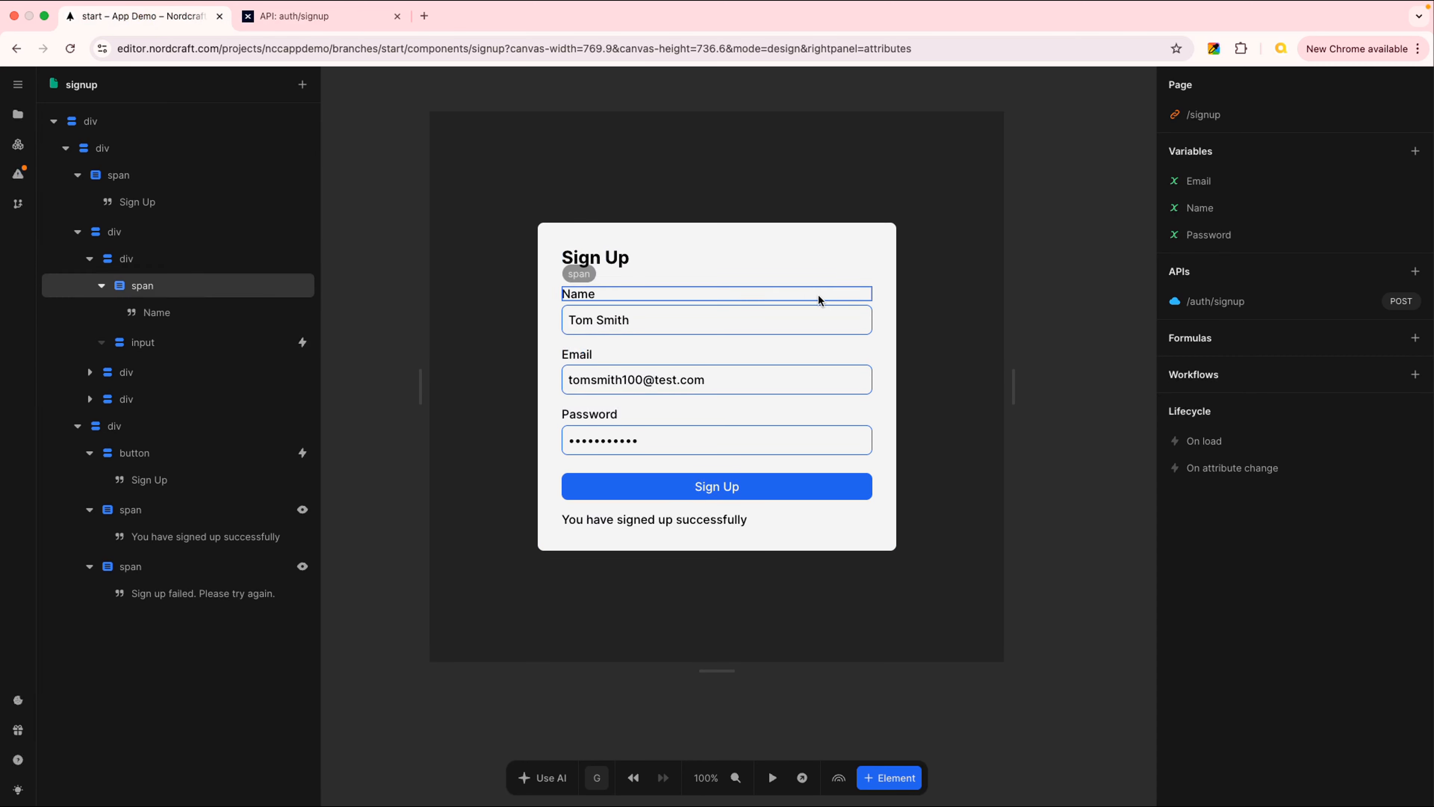
left_click(816, 305)
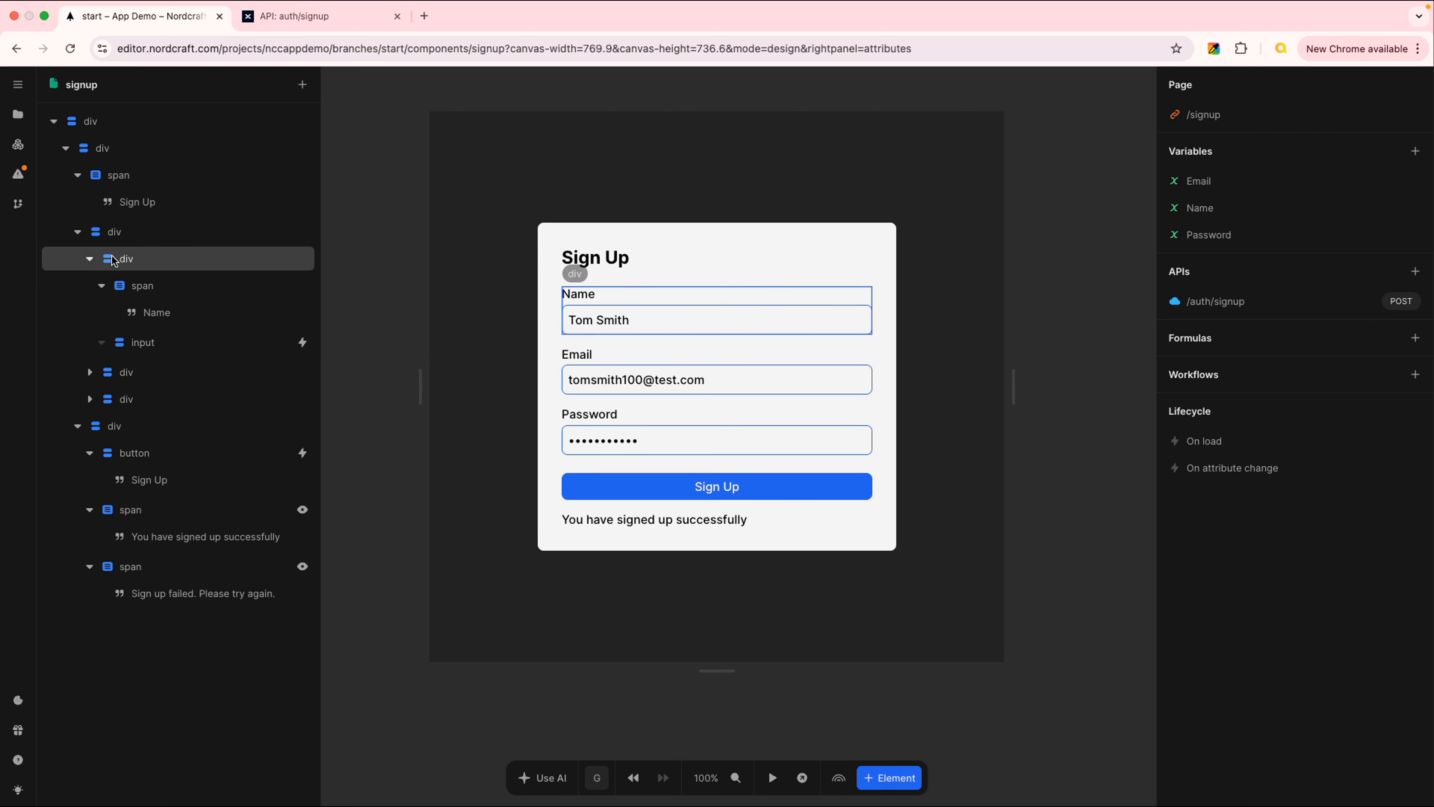
left_click(156, 258)
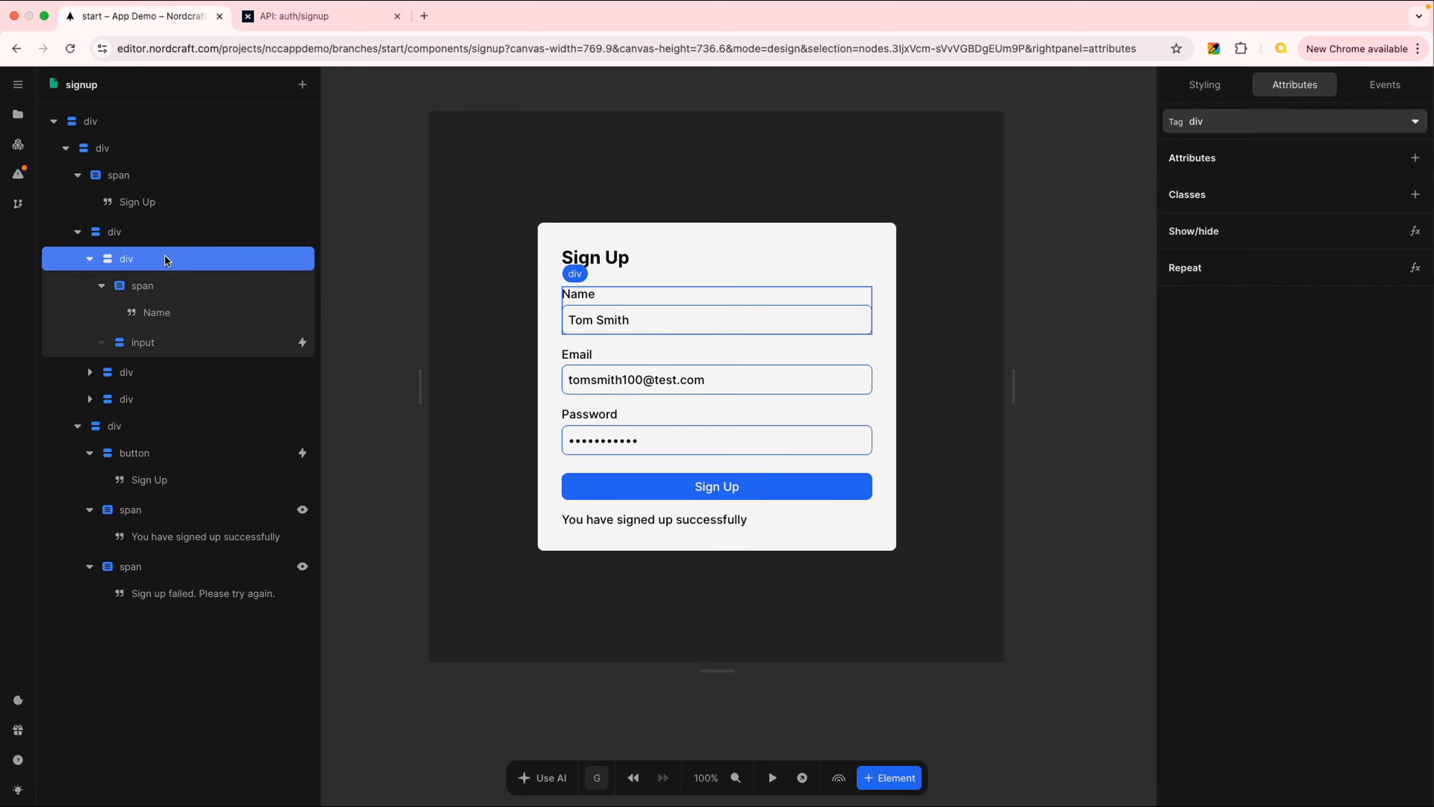
Duplicate the Name field group and relabel the first copy 'First Name'
key("super+d")
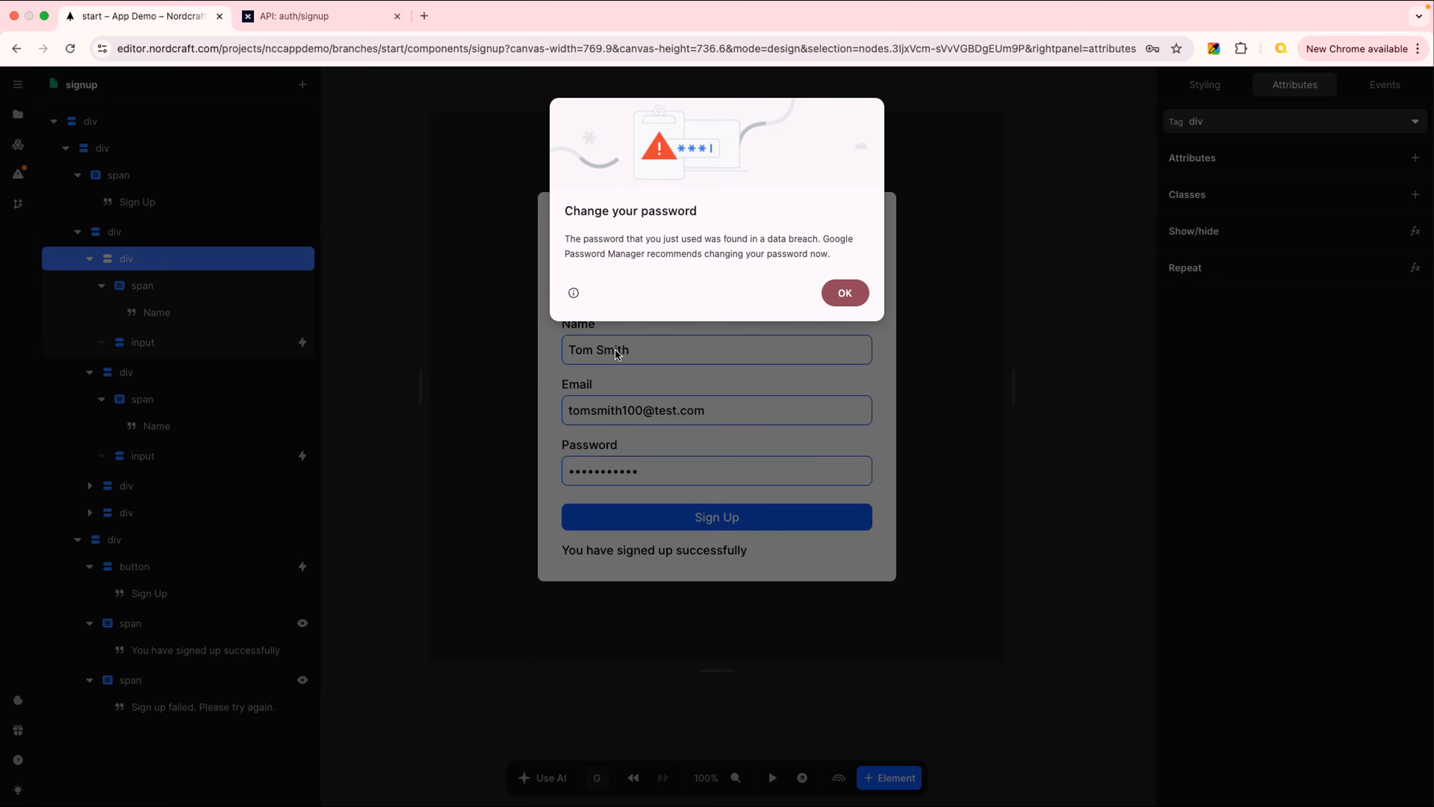
left_click(844, 297)
left_click(121, 315)
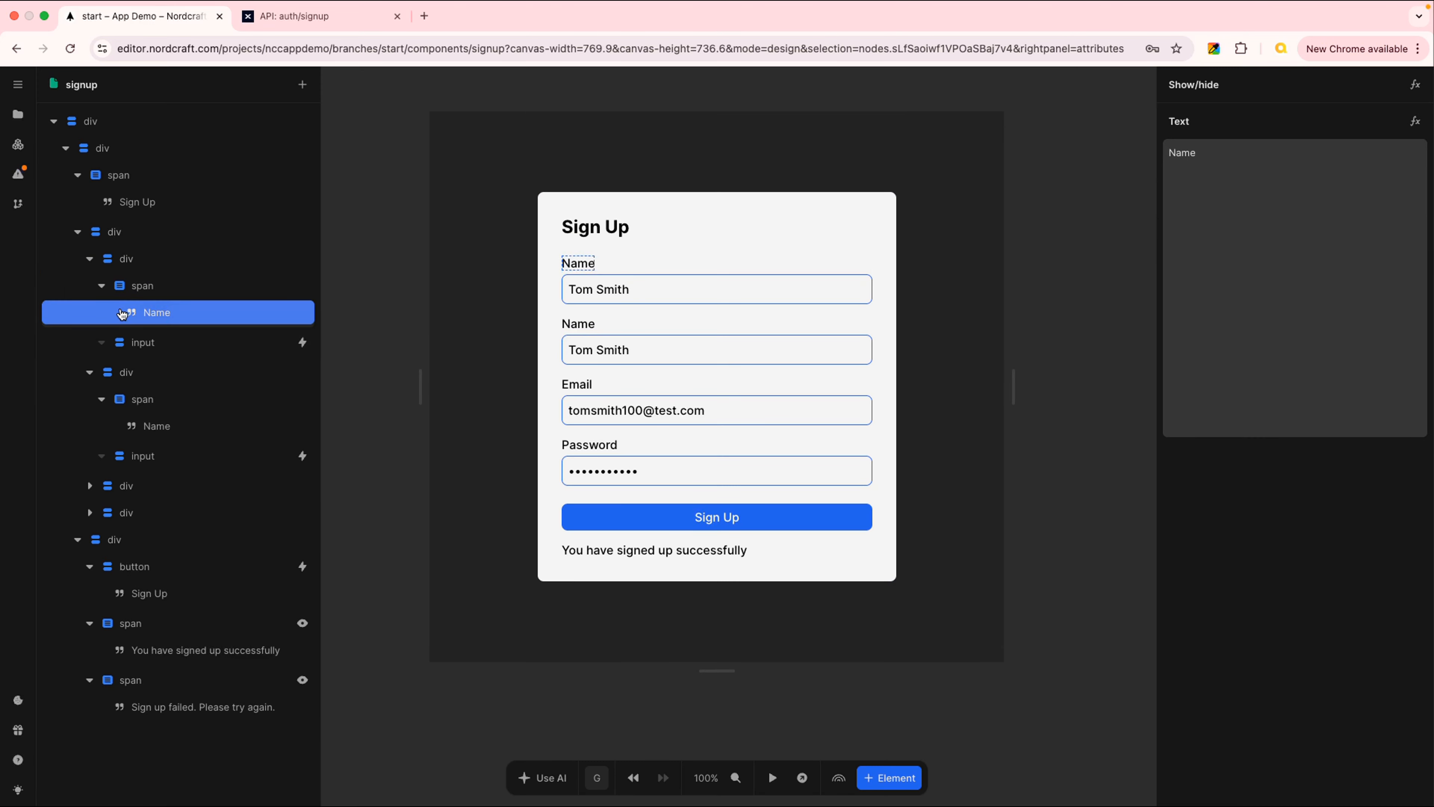
double_click(1196, 154)
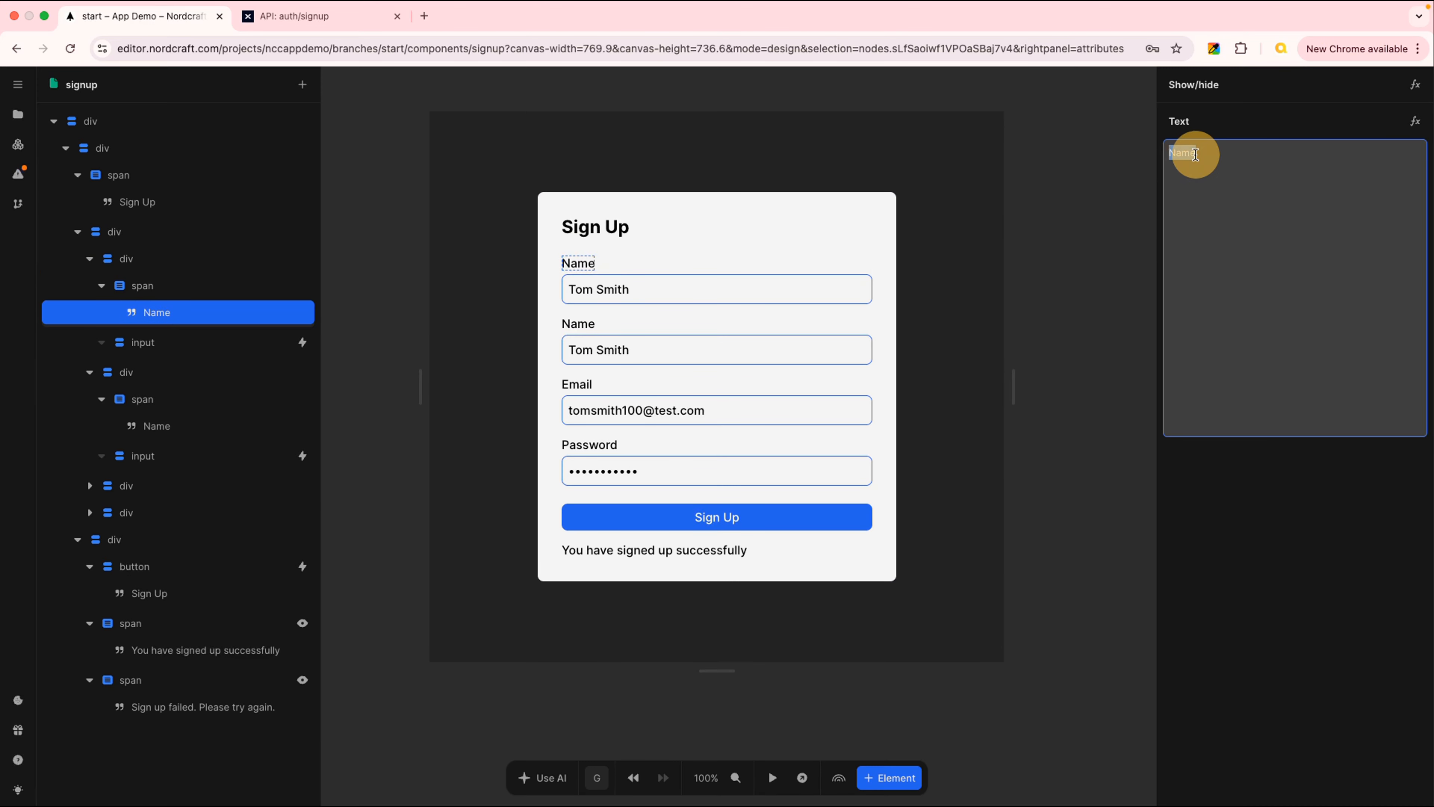
type("First n")
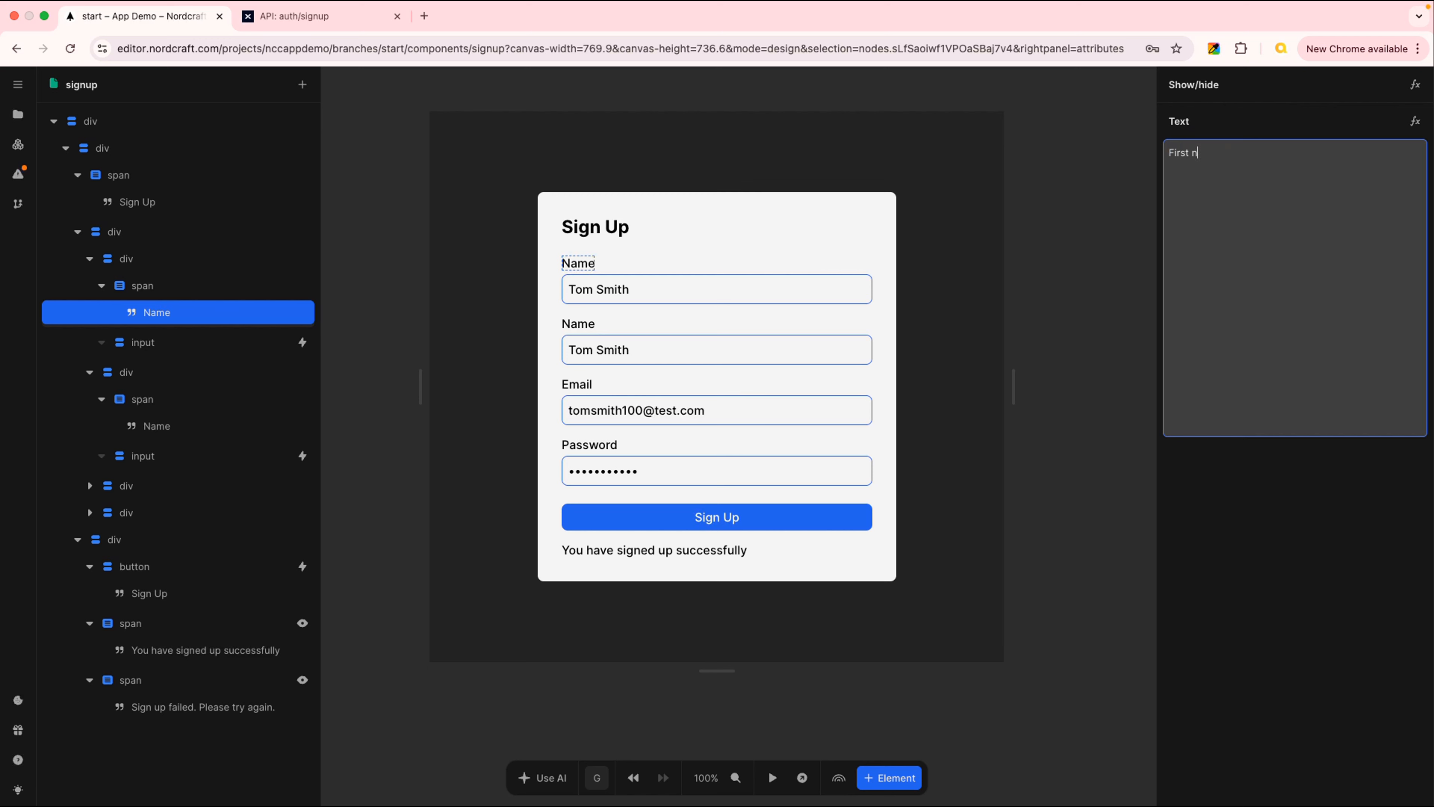
type("ameName")
key("Return")
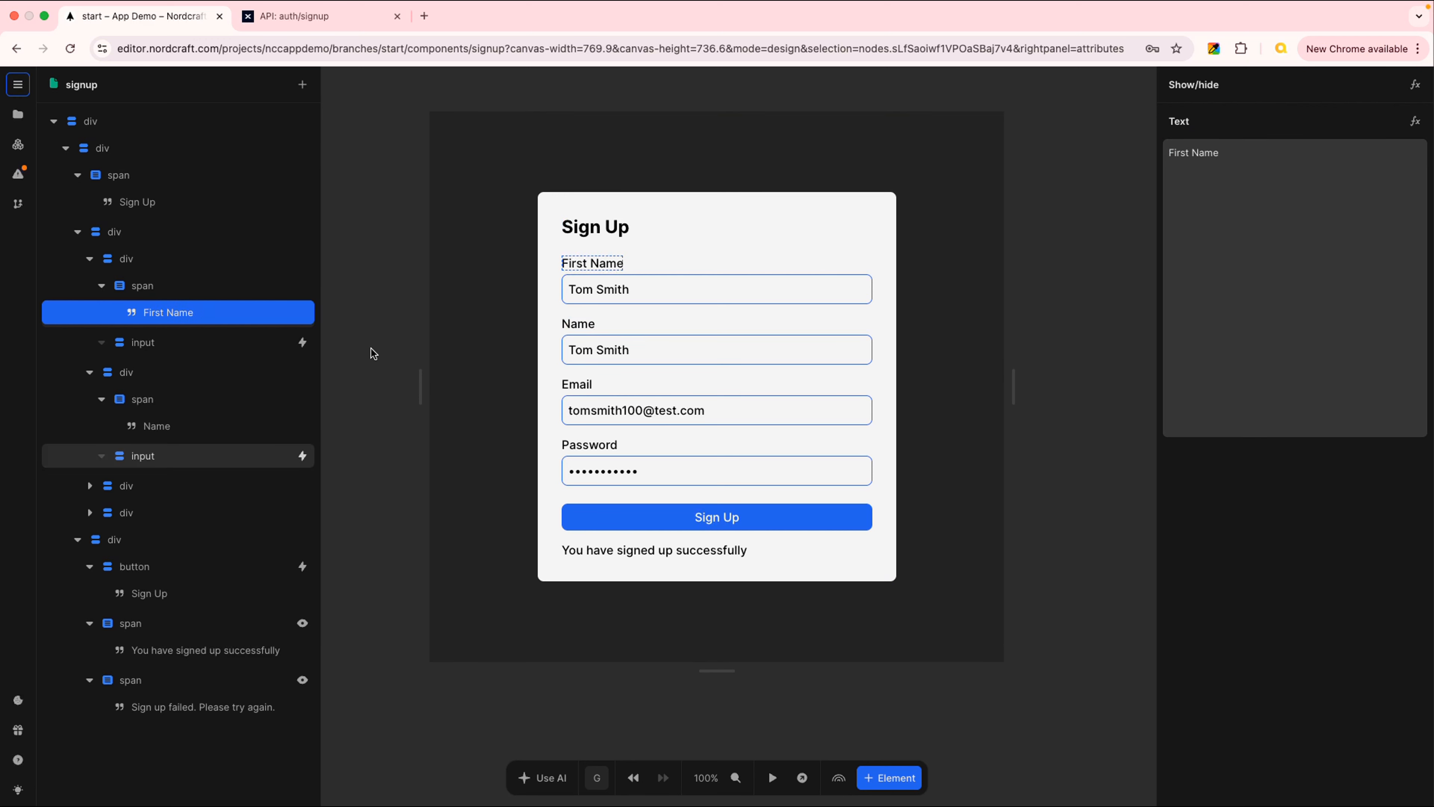
Relabel the second Name field 'Last Name'
left_click(172, 426)
double_click(1213, 160)
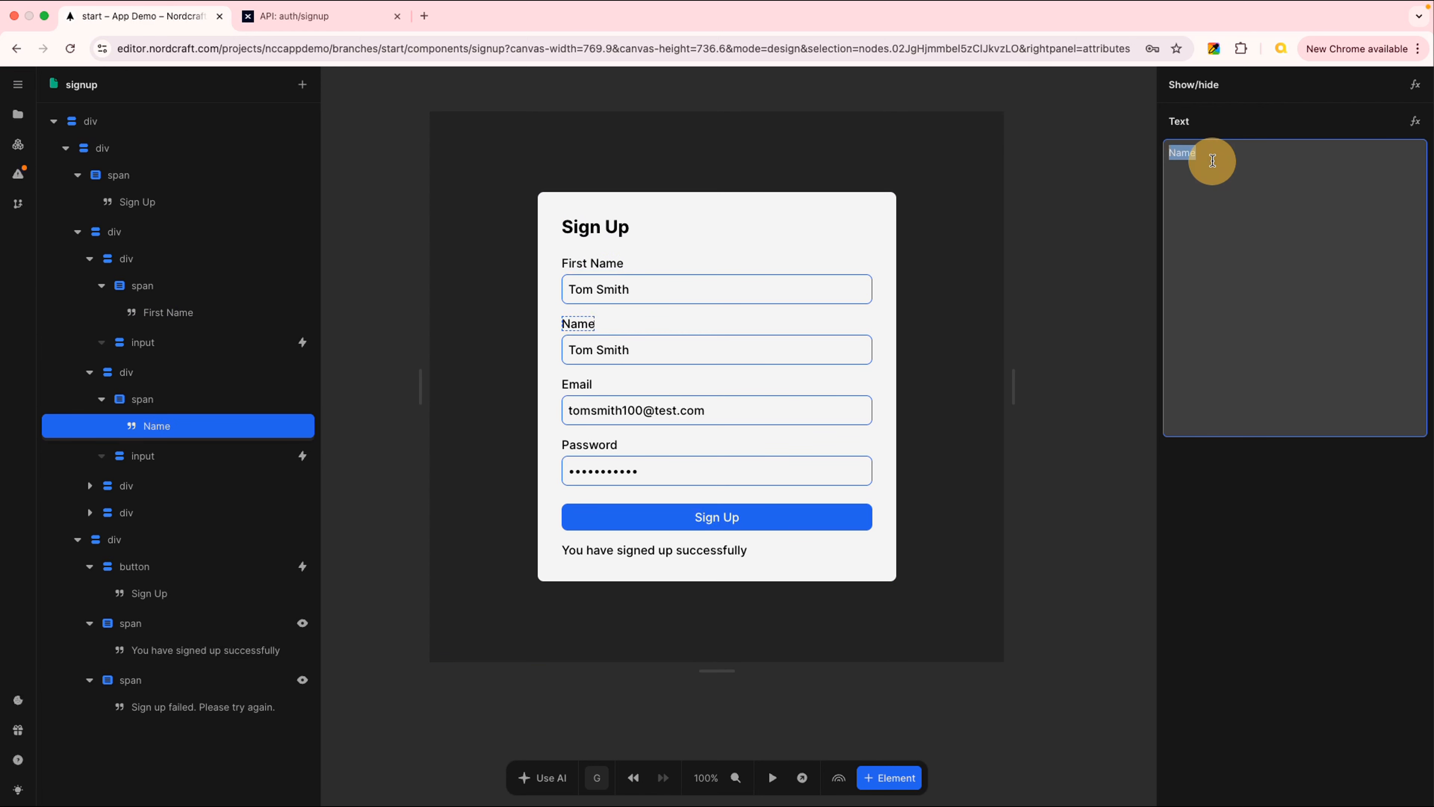
type("La")
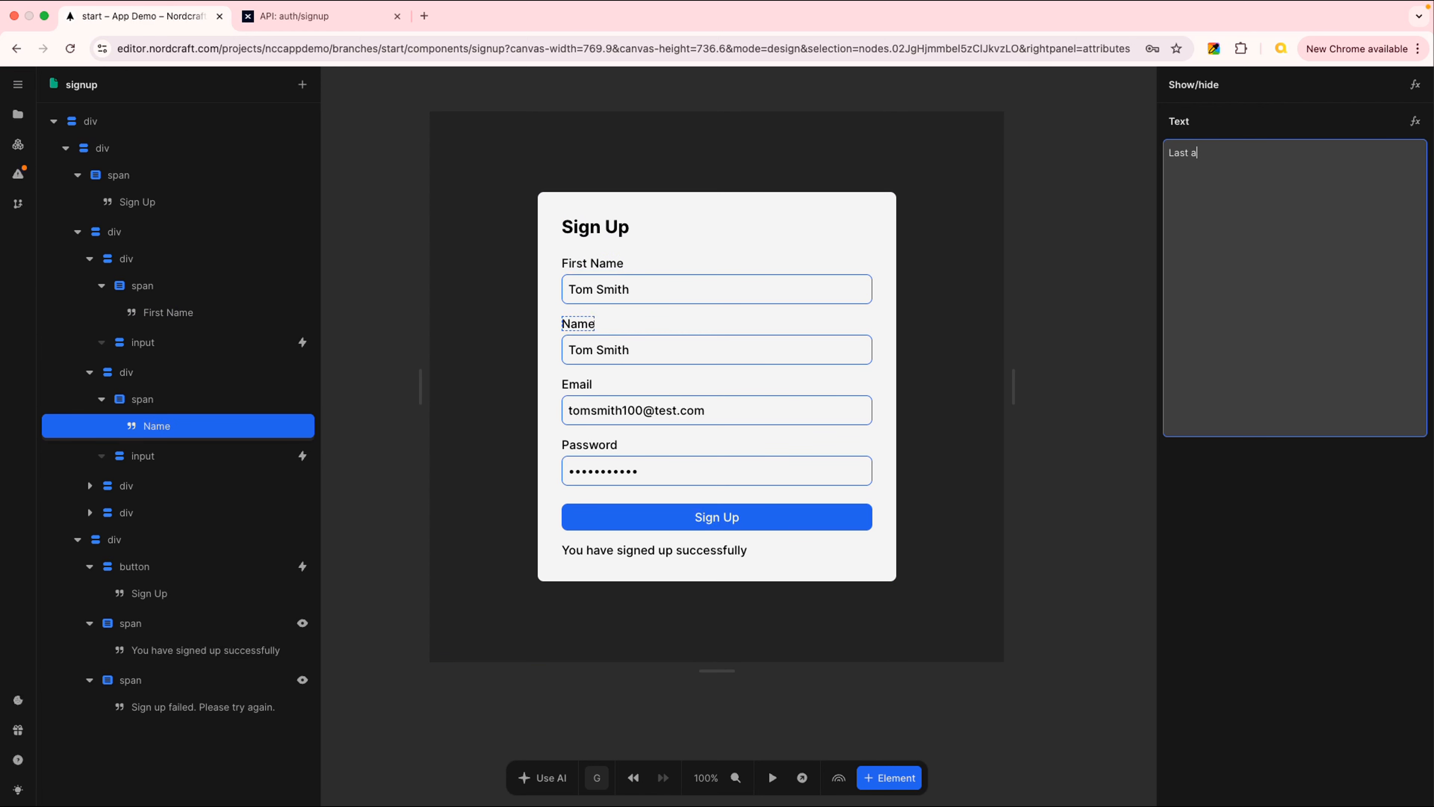
type("st Name")
key("Return")
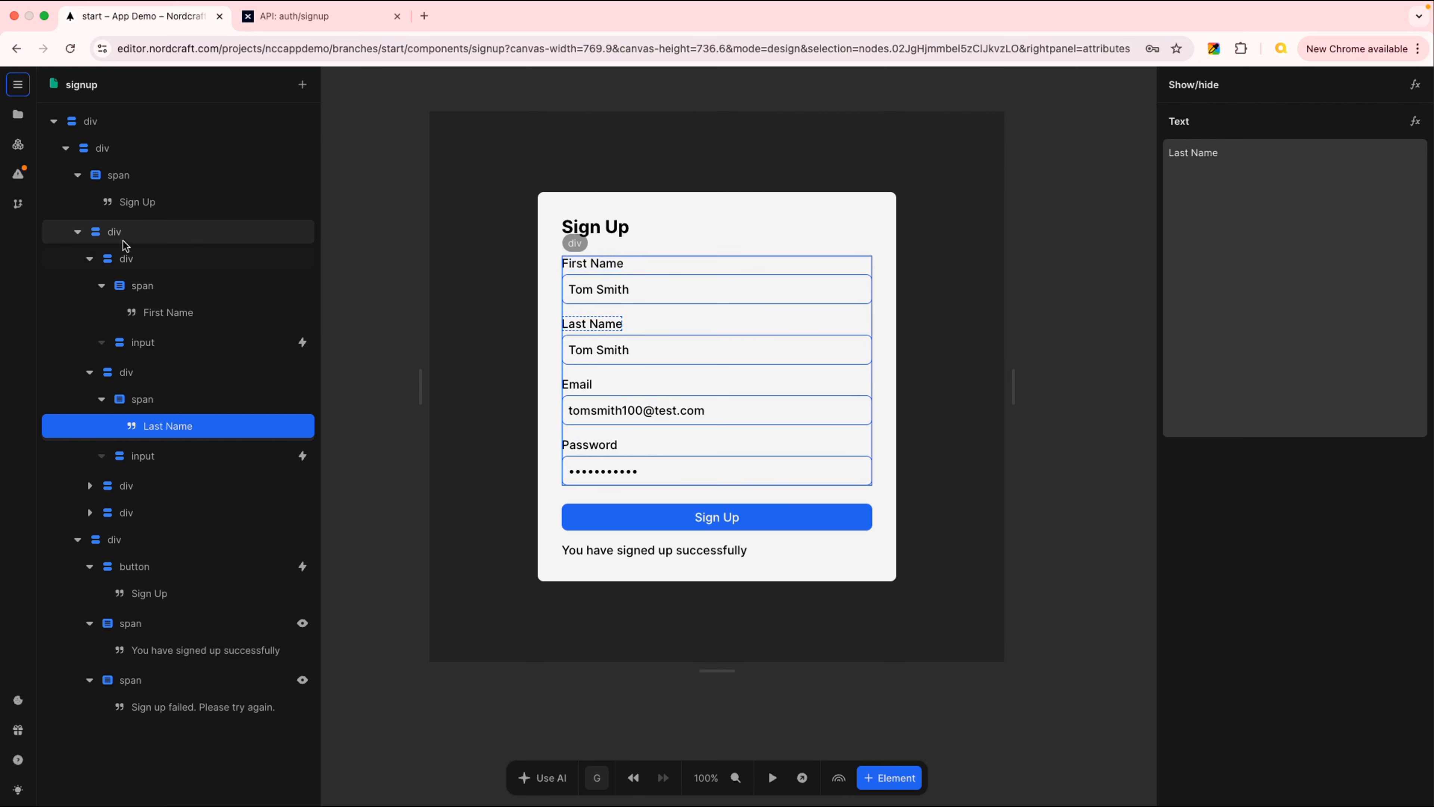
left_click(89, 258)
left_click(89, 286)
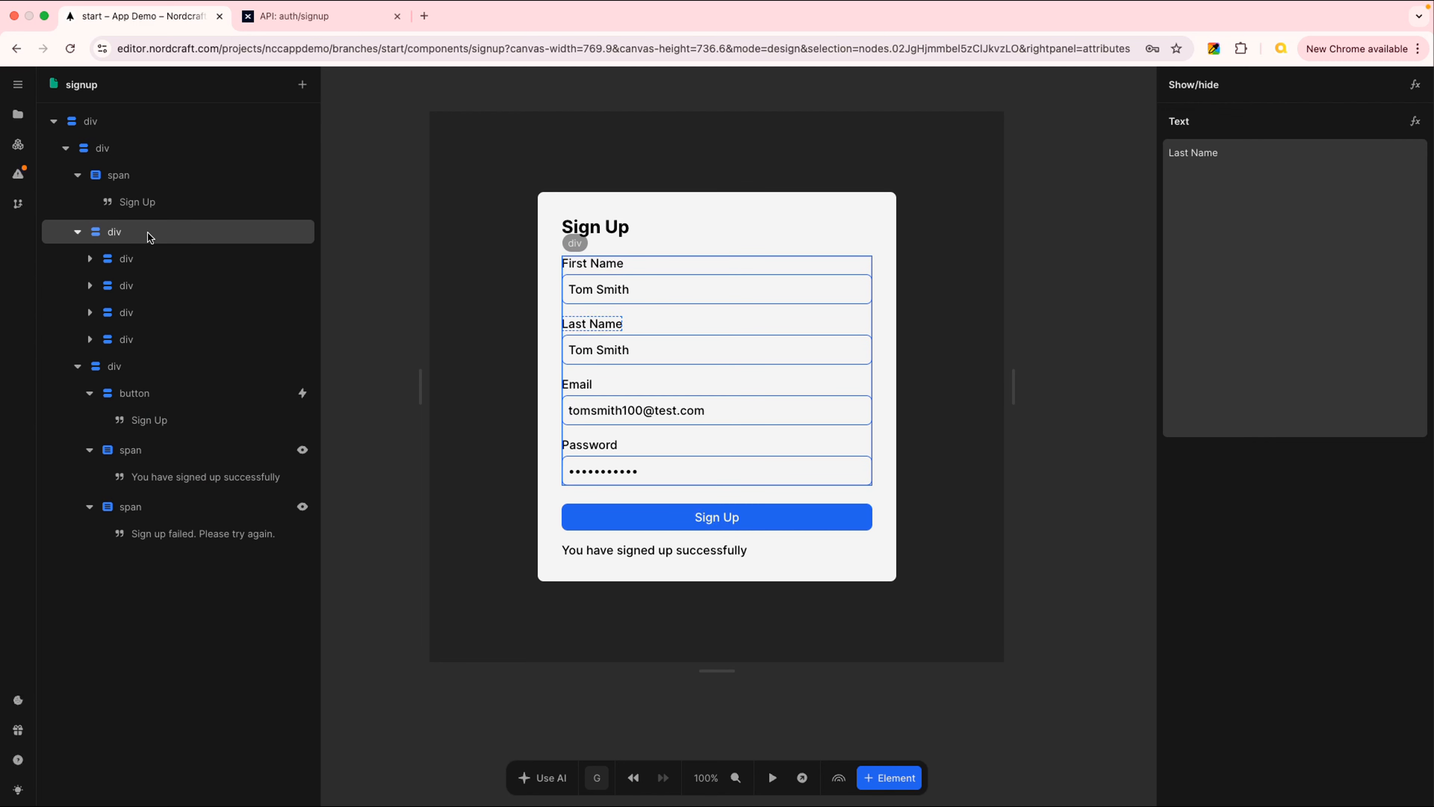
left_click(226, 232)
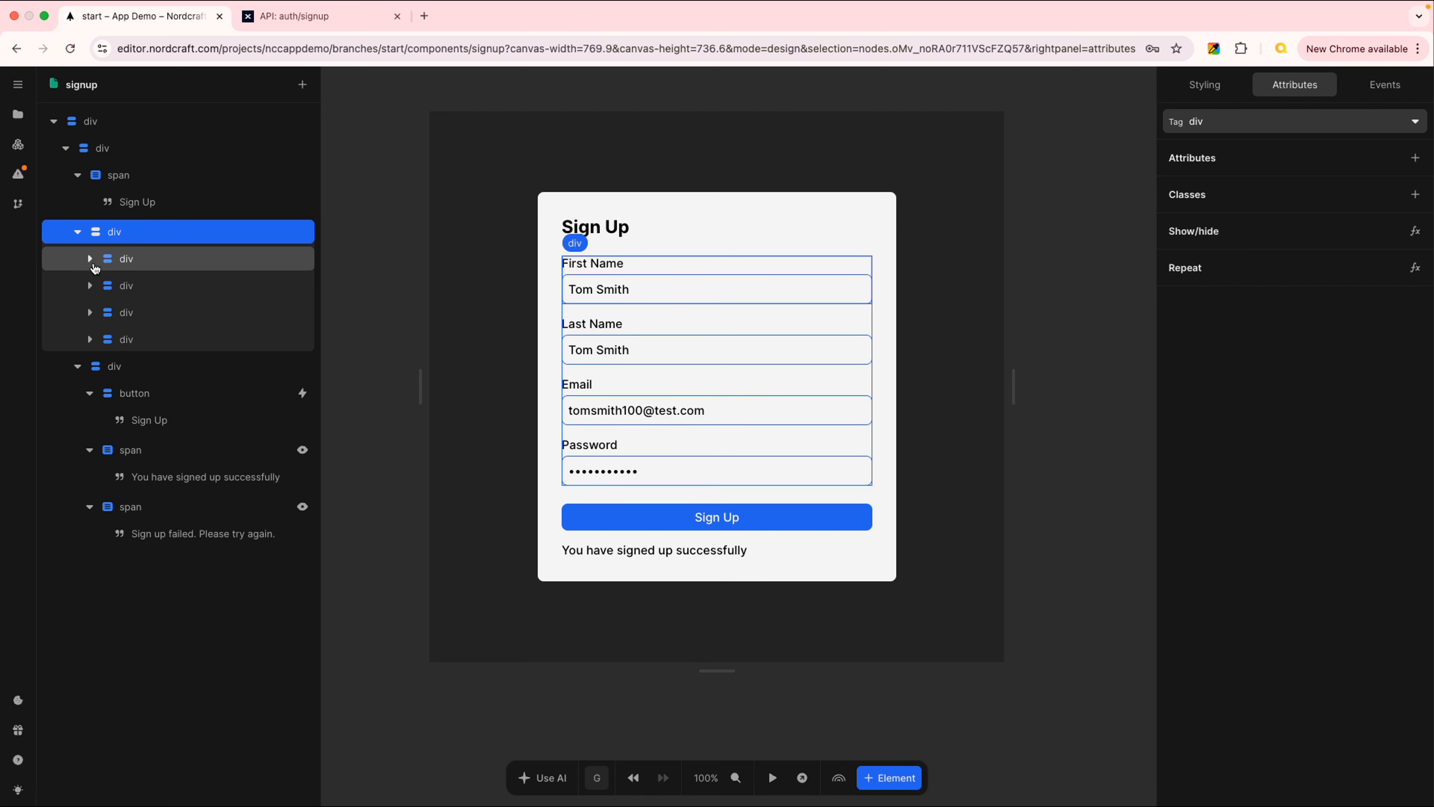
left_click(91, 260)
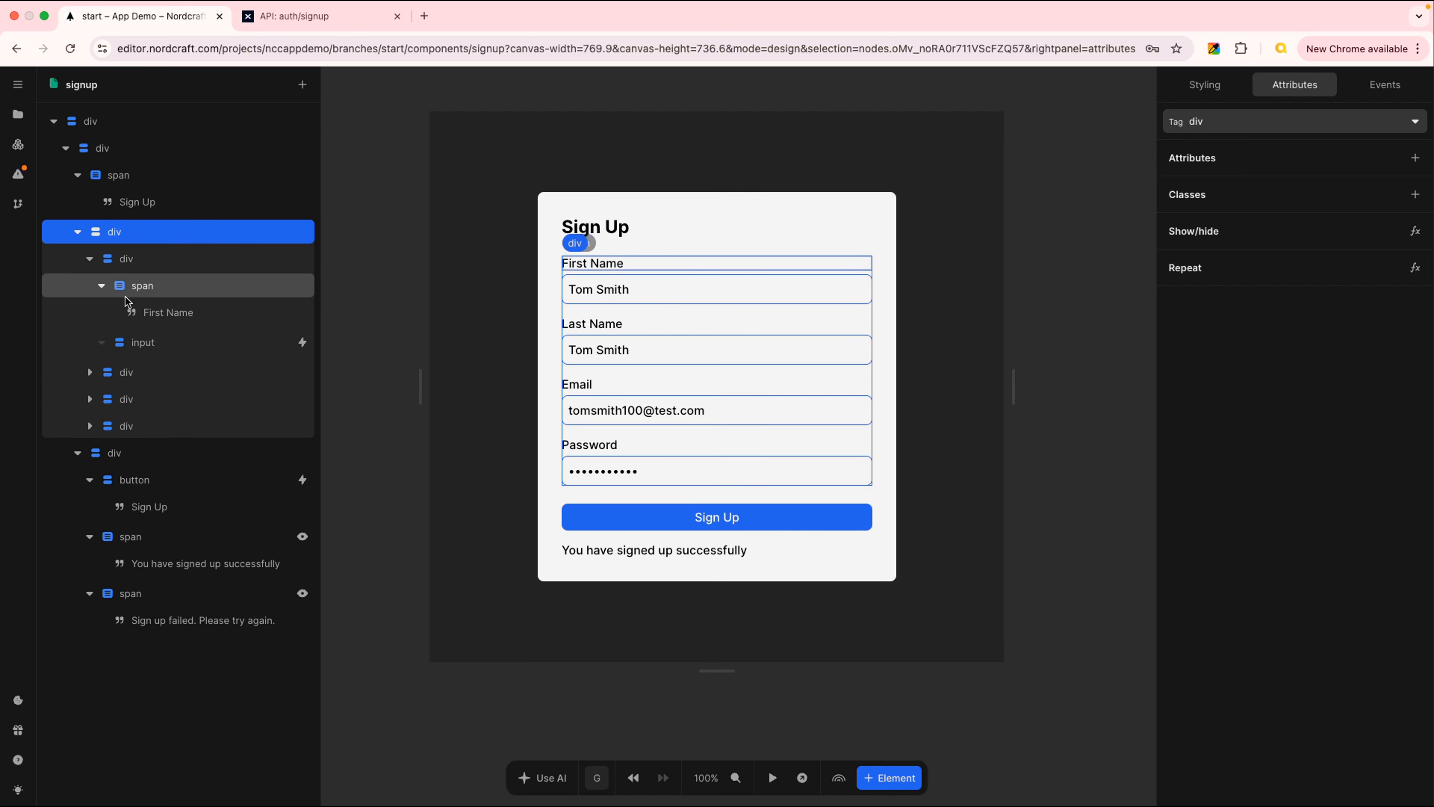
left_click(103, 287)
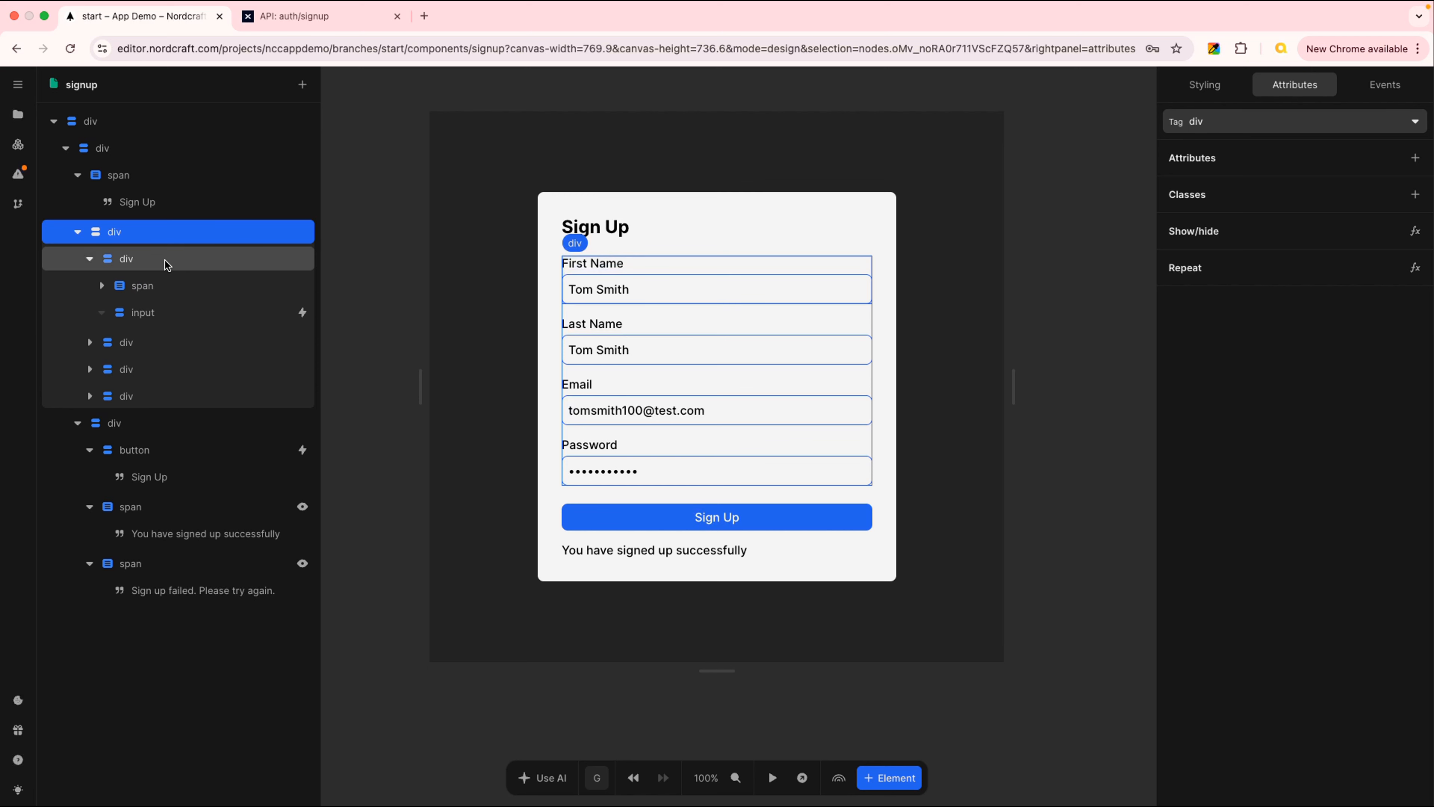
left_click(101, 286)
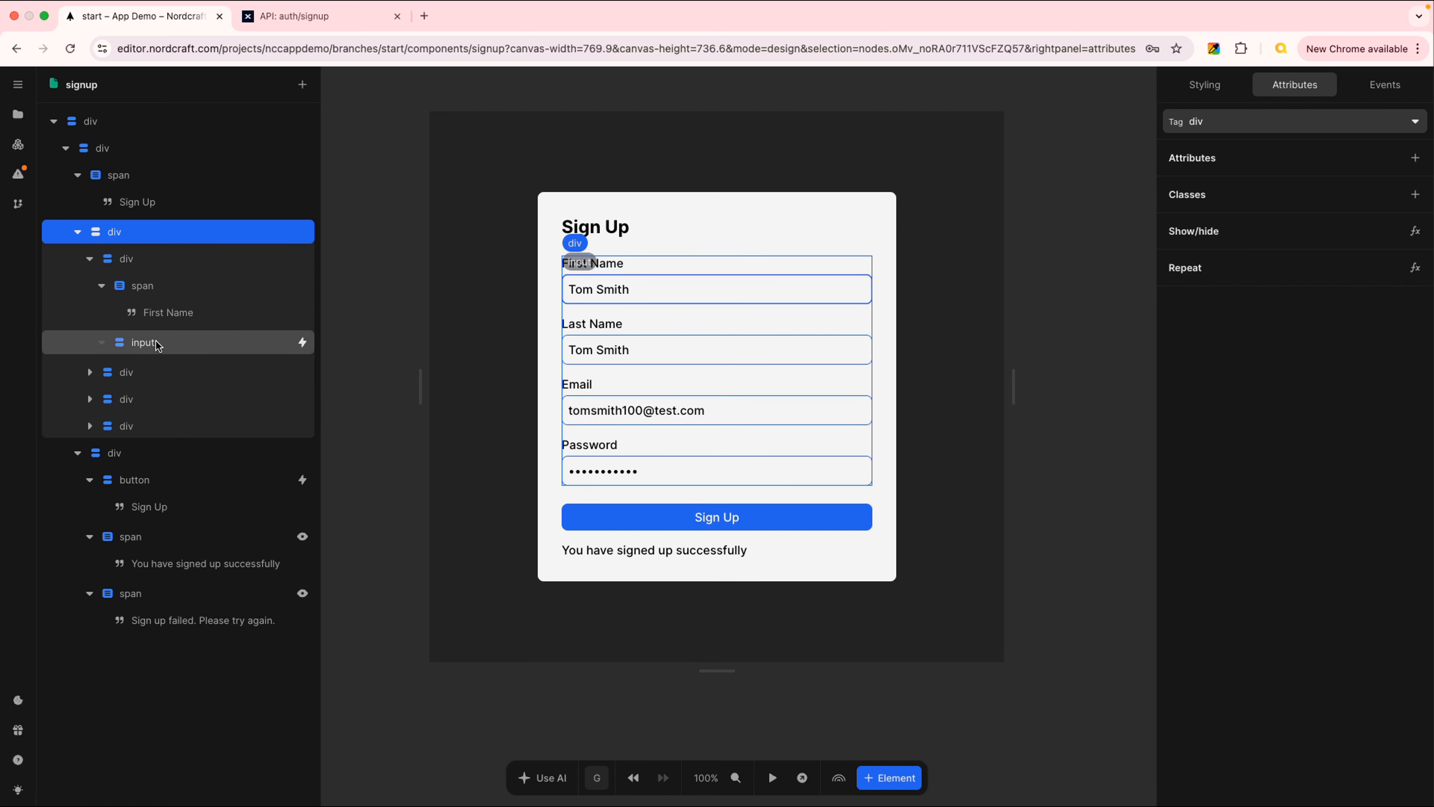
left_click(118, 261)
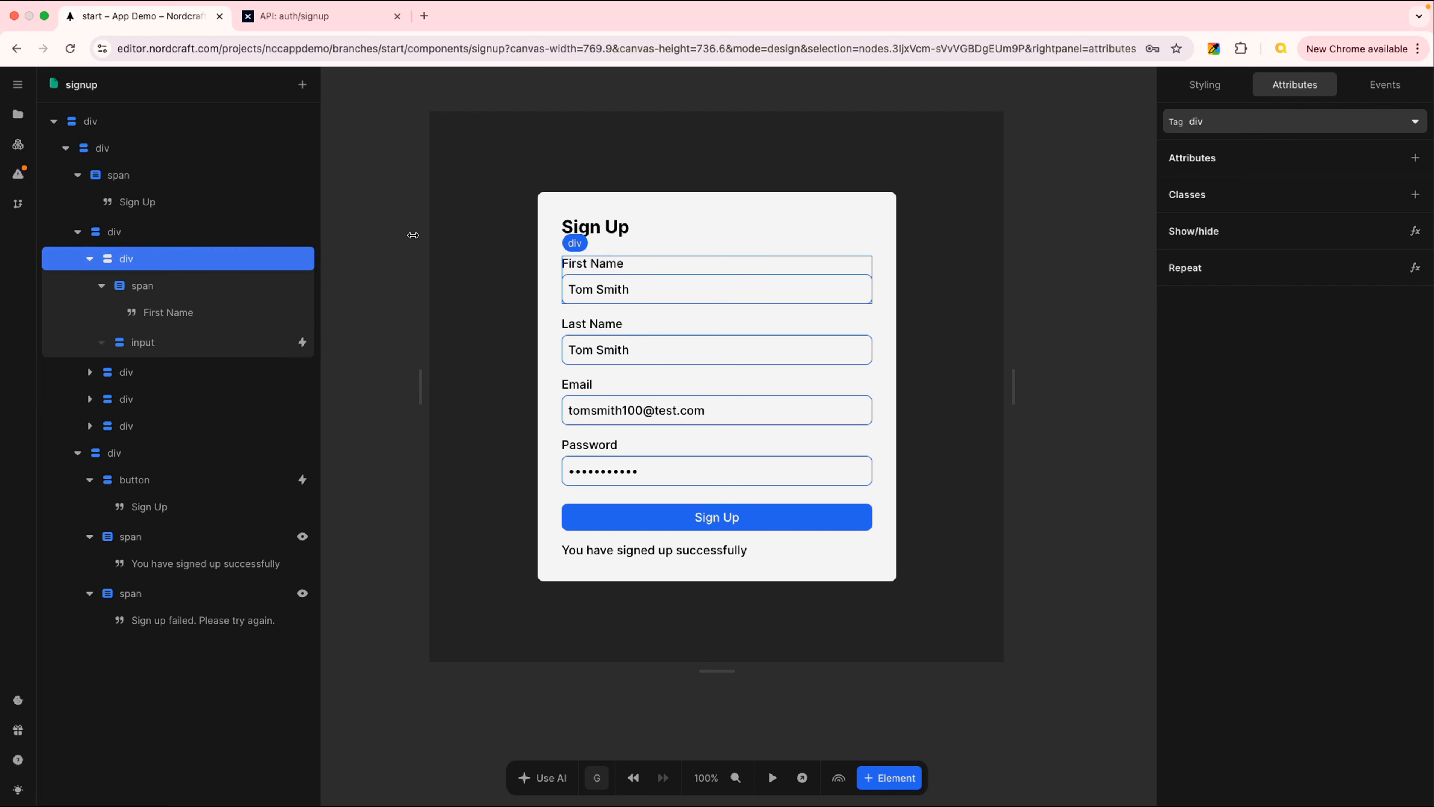
Inspect the First Name group's flex styling and flex-direction choices without changing anything
left_click(1219, 86)
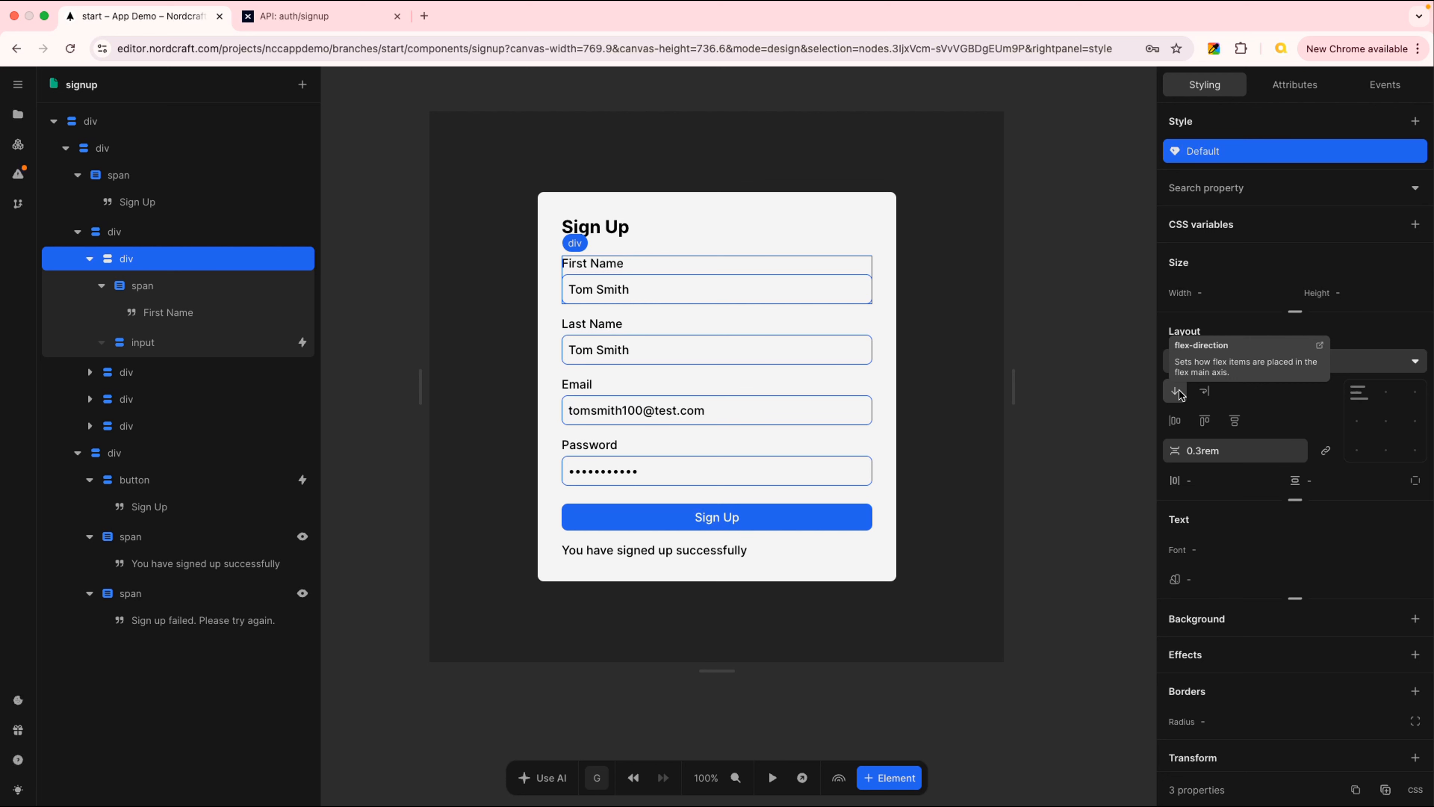
left_click(1179, 394)
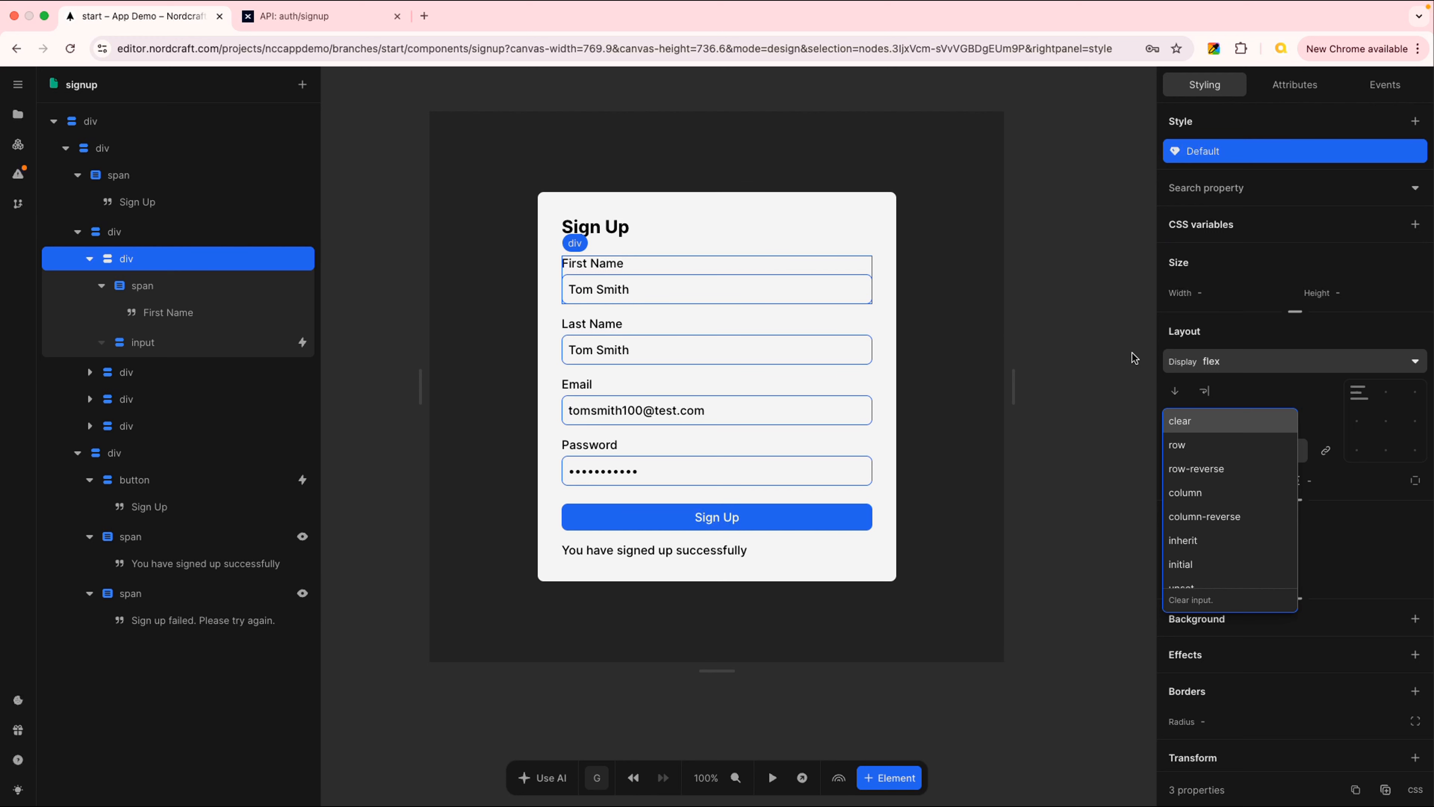
left_click(884, 271)
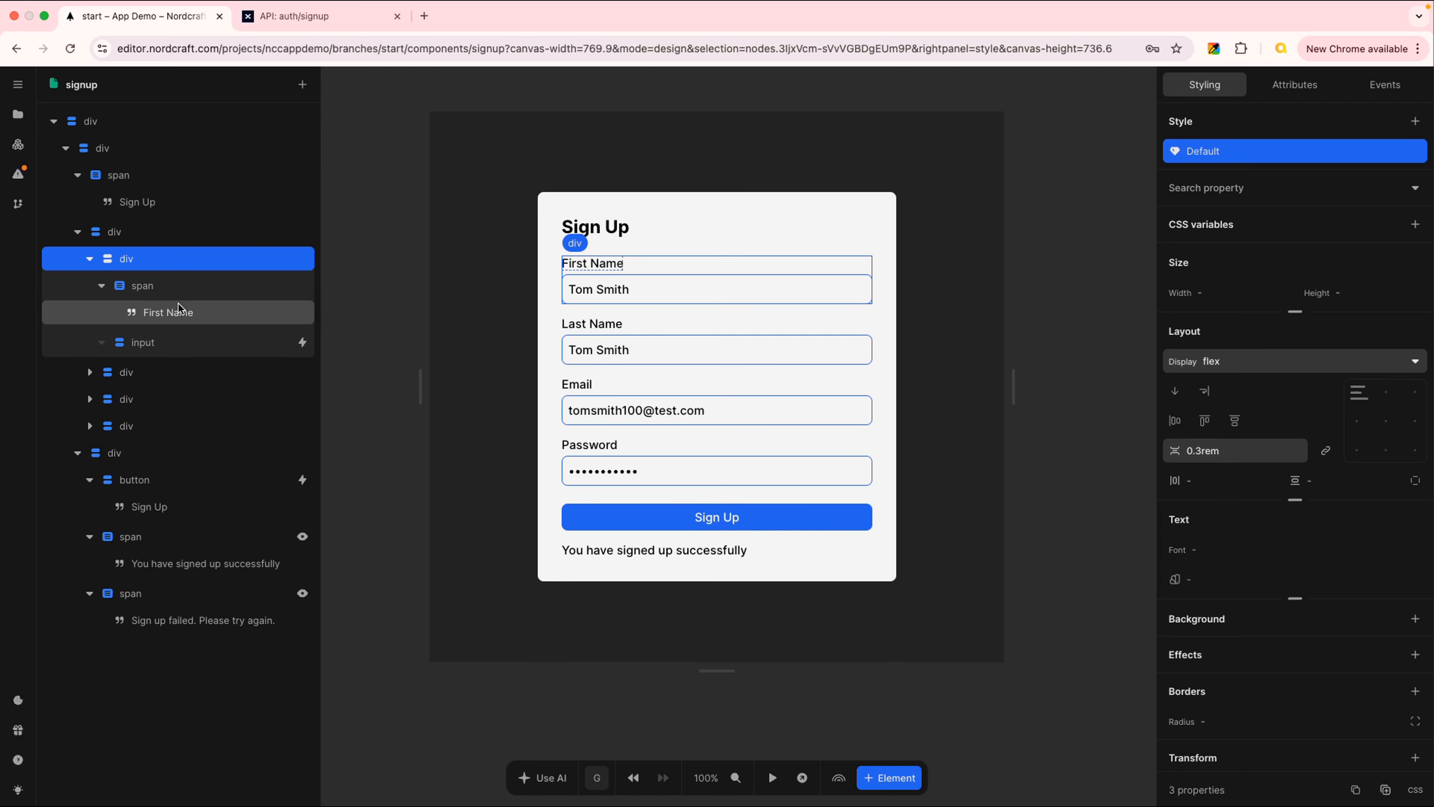
left_click(90, 260)
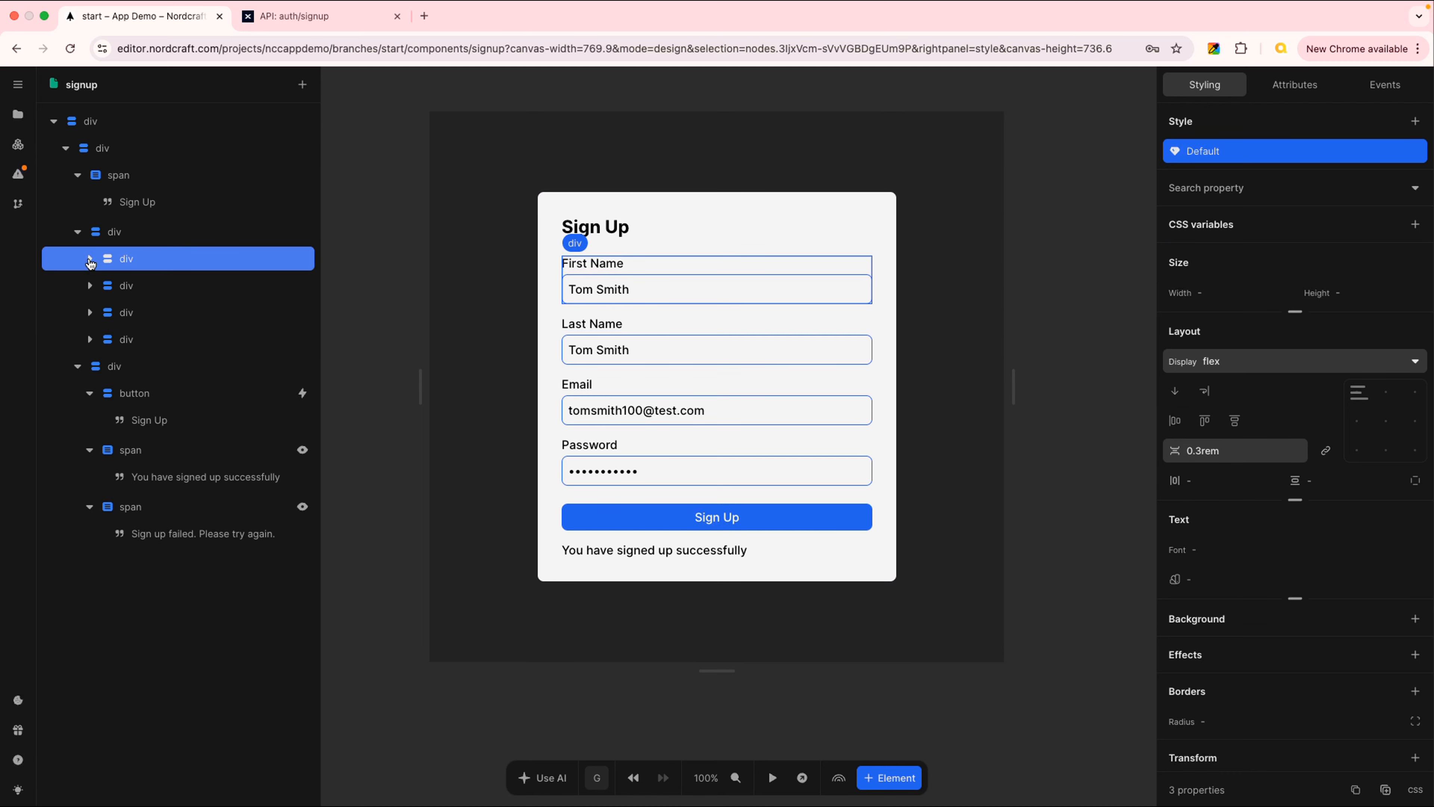
left_click(153, 289)
left_click(169, 258)
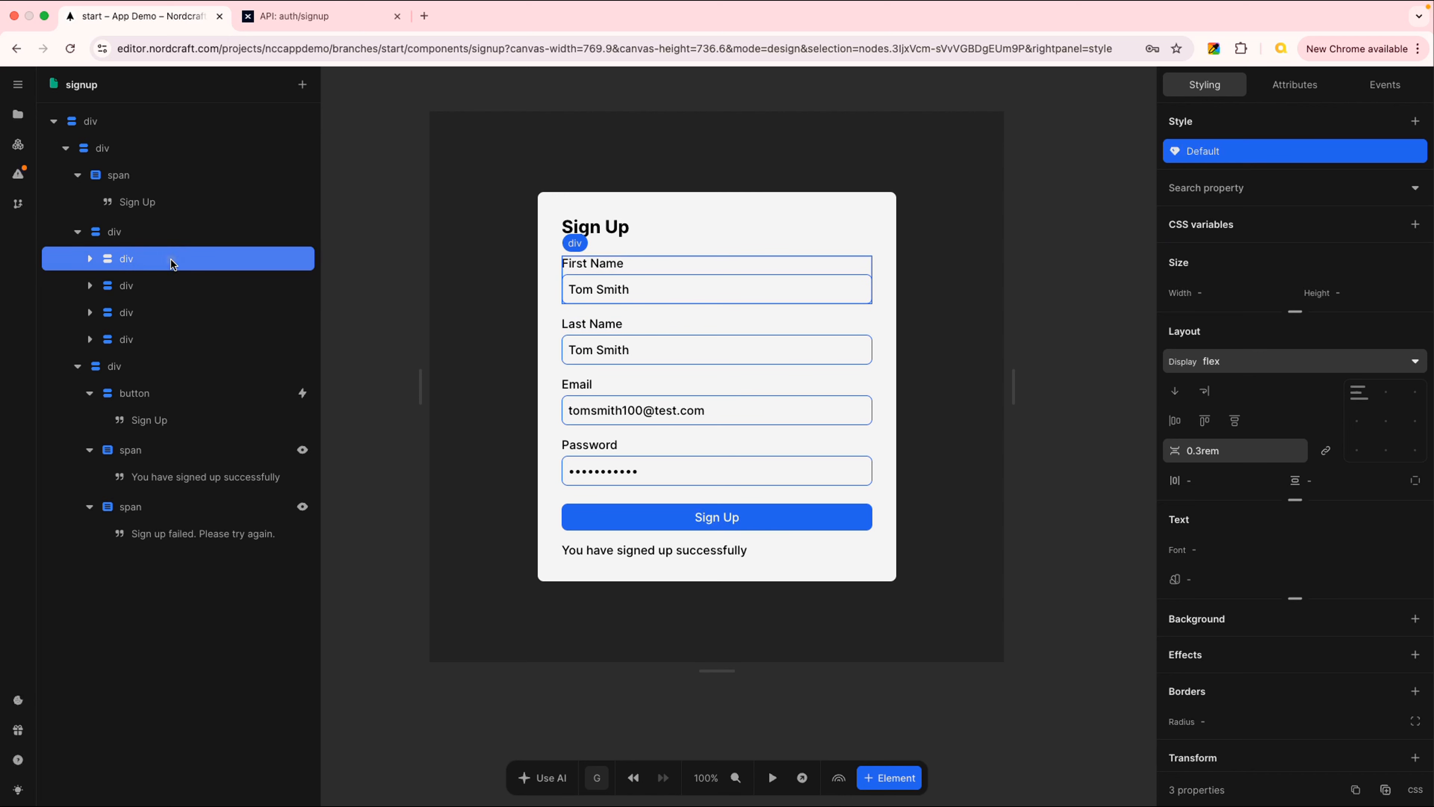
Wrap the First Name field in a new div and move the Last Name field into it
right_click(171, 258)
left_click(258, 303)
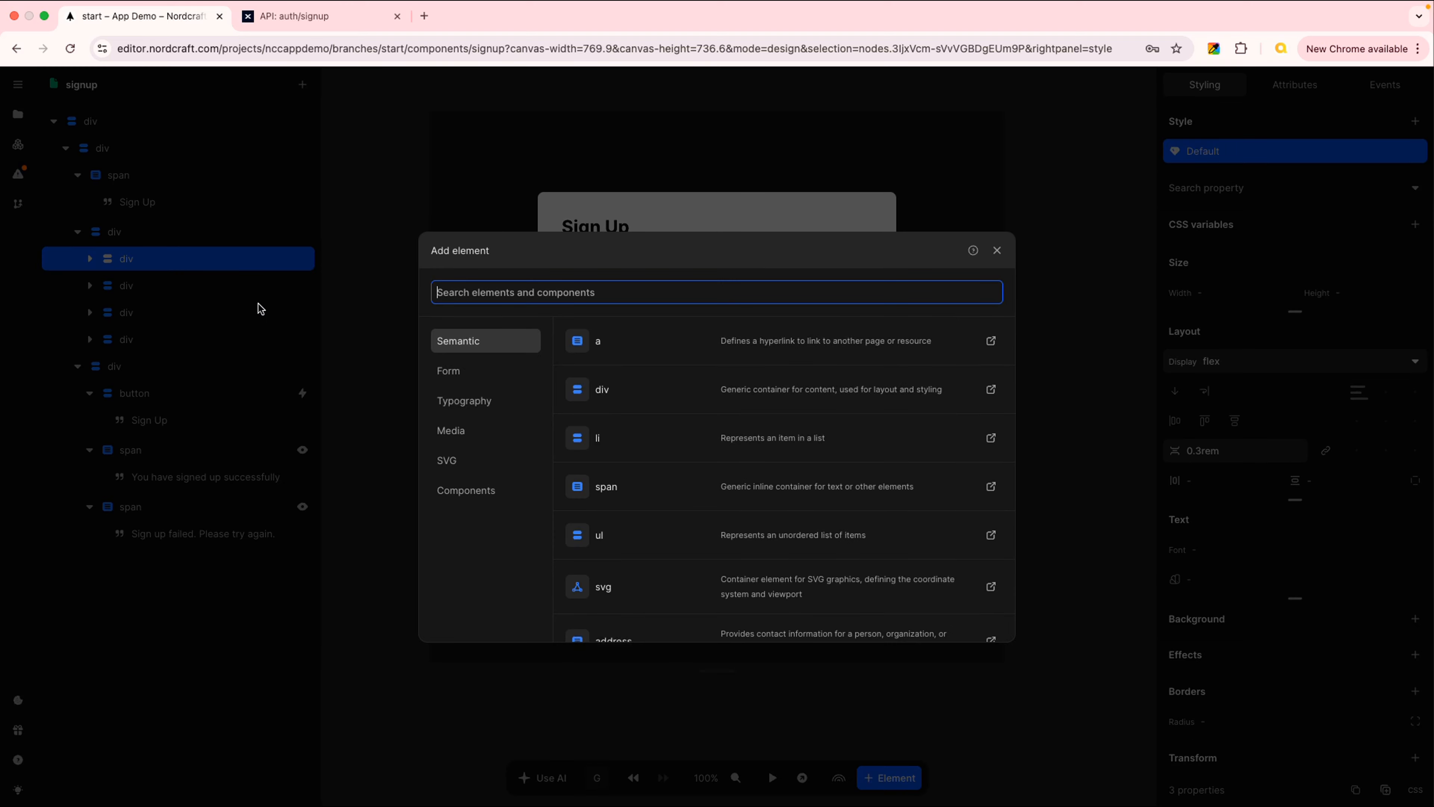
left_click(621, 390)
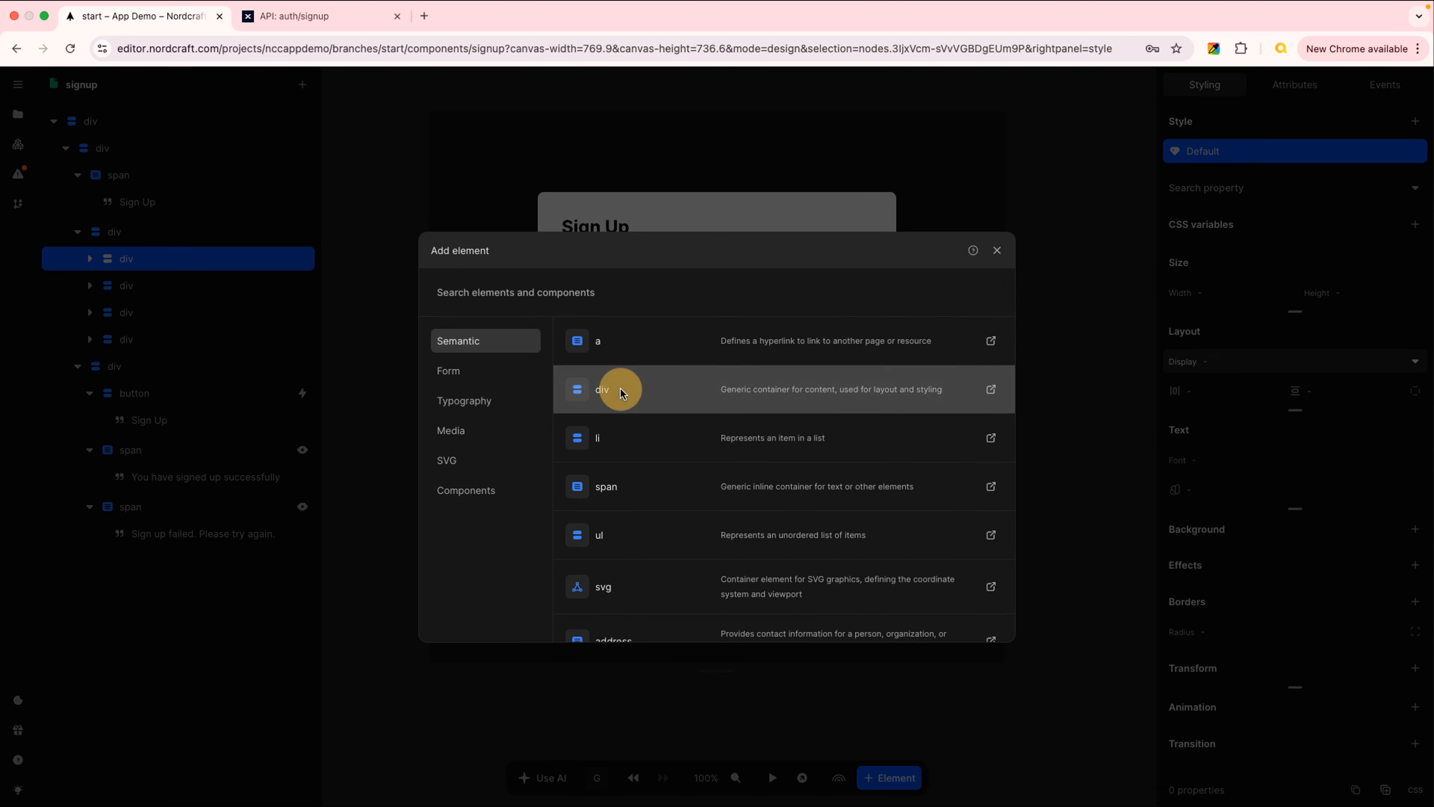
left_click(89, 259)
left_click(102, 285)
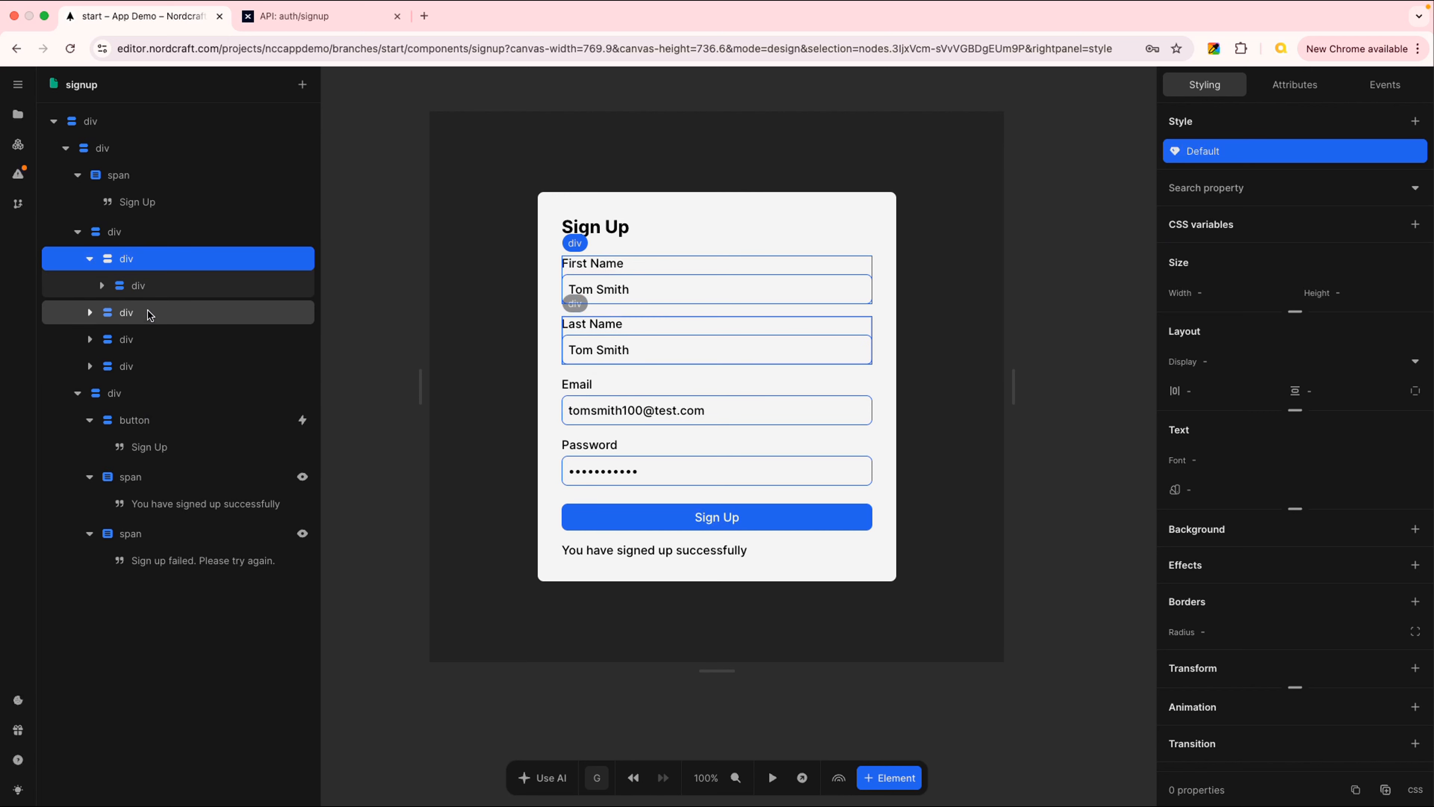
left_click_drag(149, 314, 149, 297)
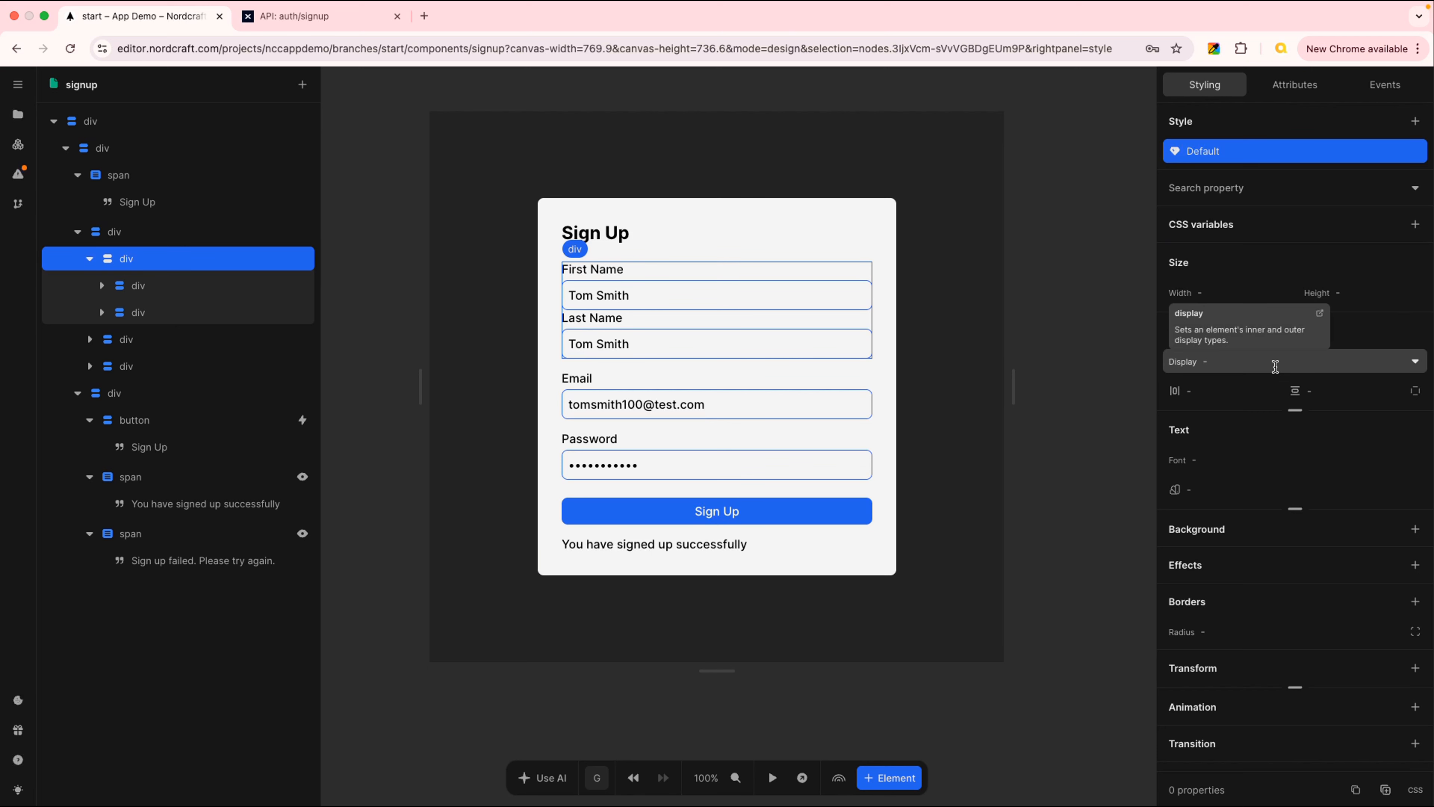
Set the new wrapper's display to flex with flex-direction row
left_click(1415, 362)
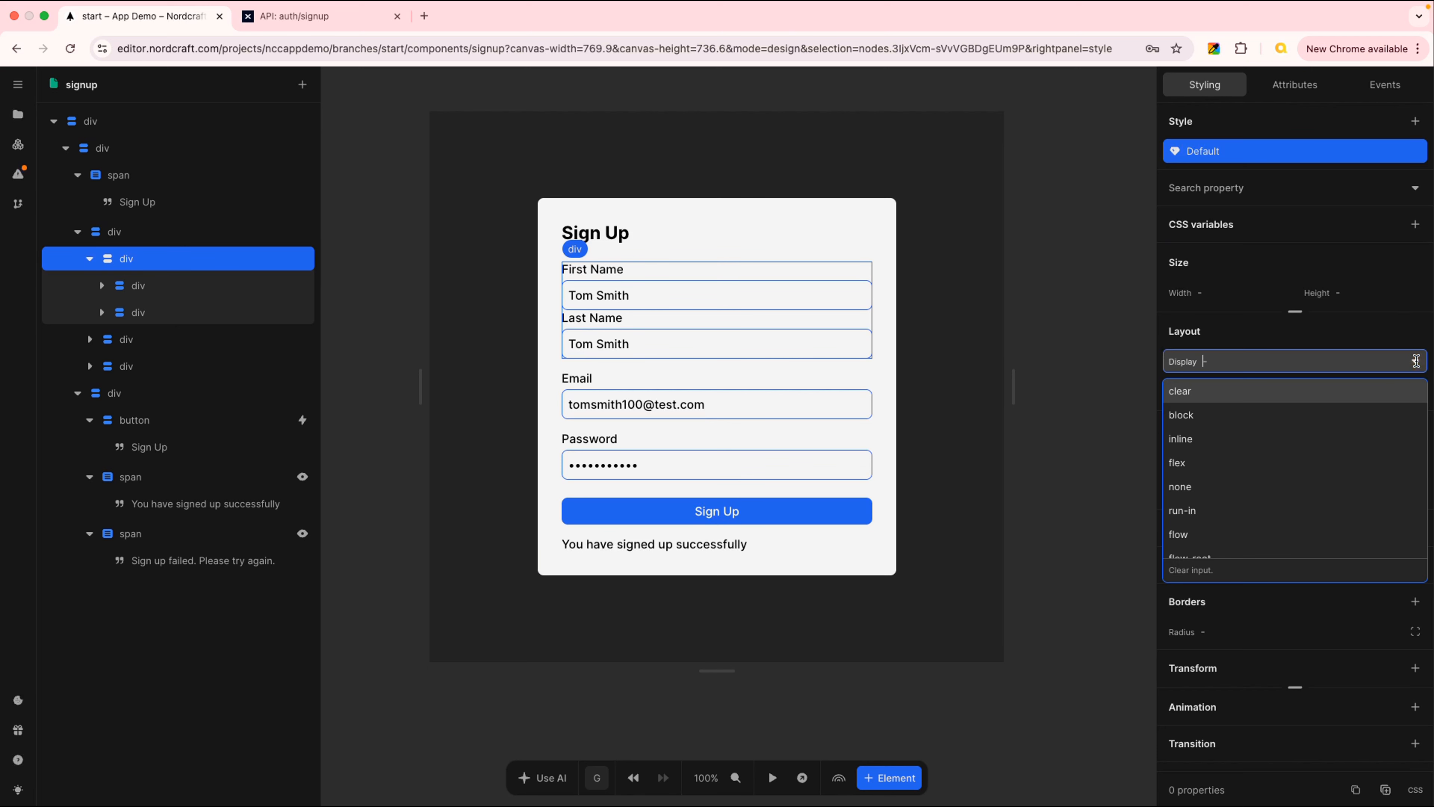
left_click(1214, 462)
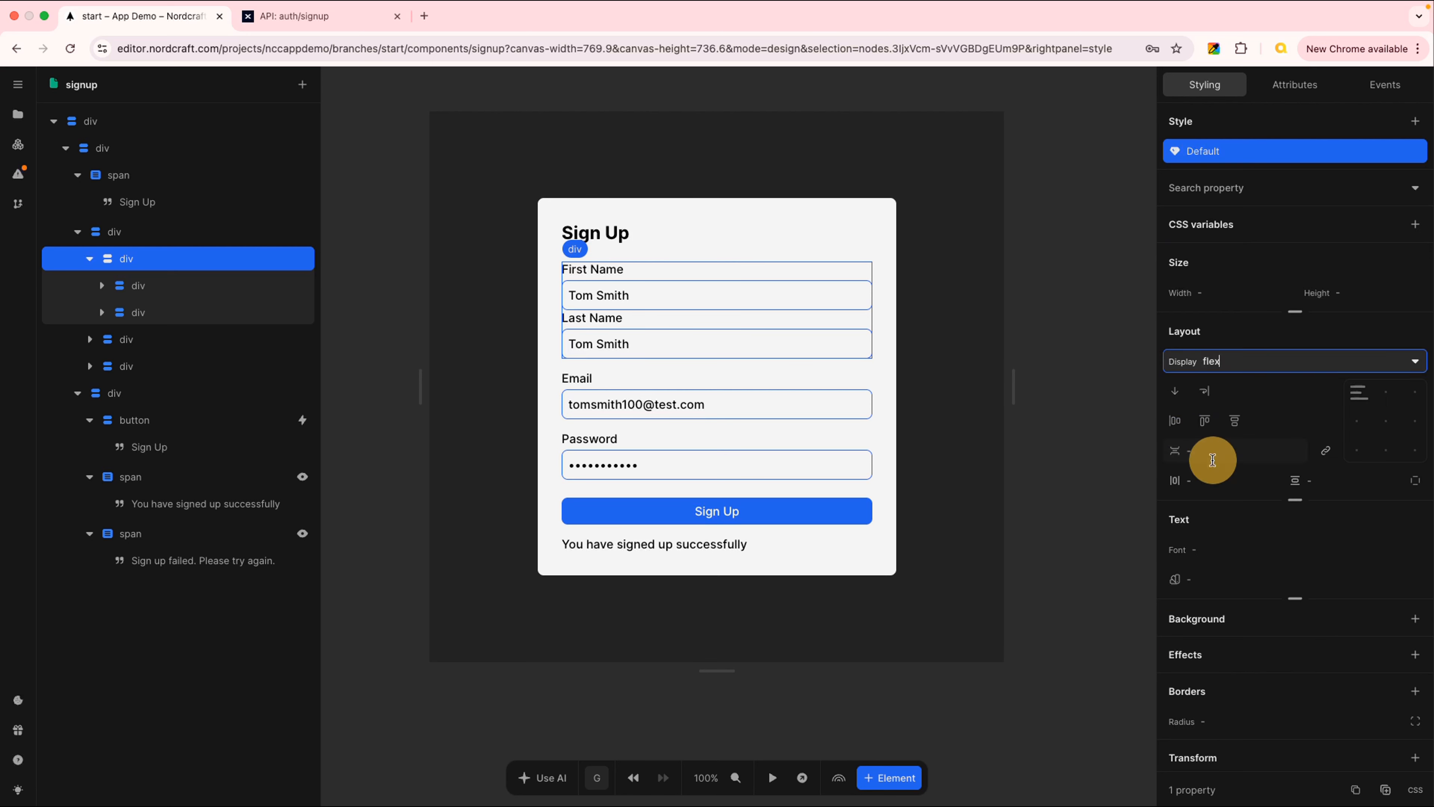
left_click(1235, 312)
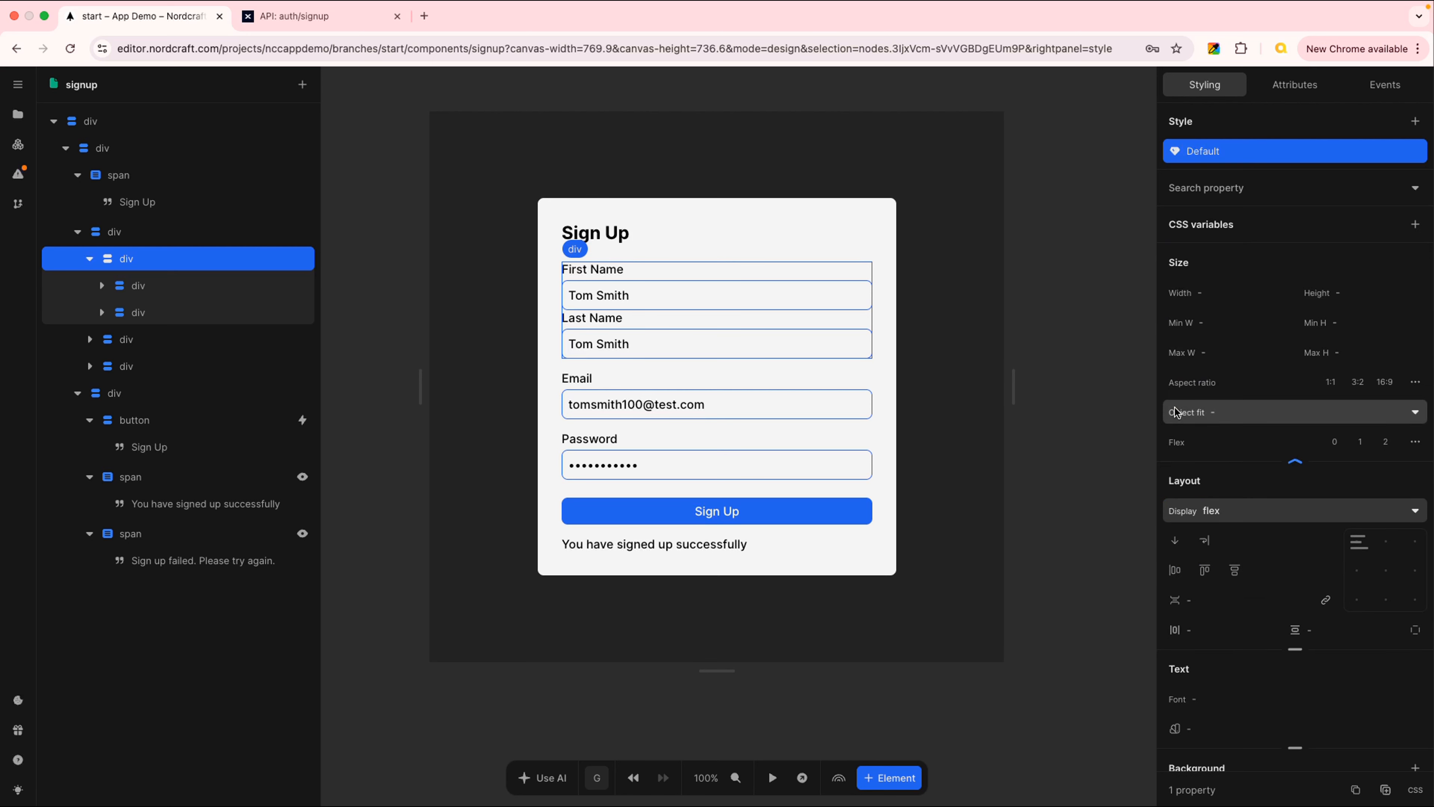
left_click(1296, 464)
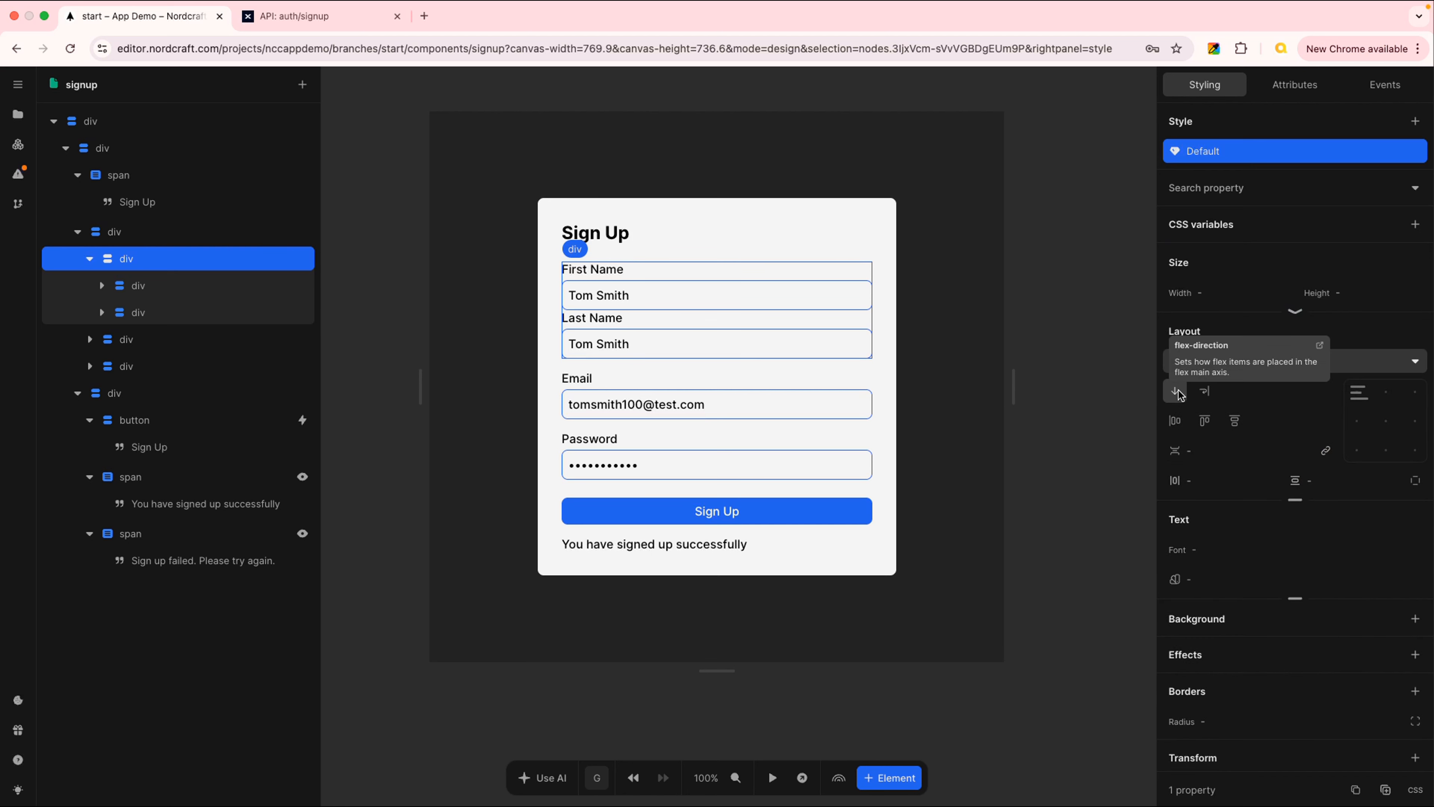
left_click(1178, 391)
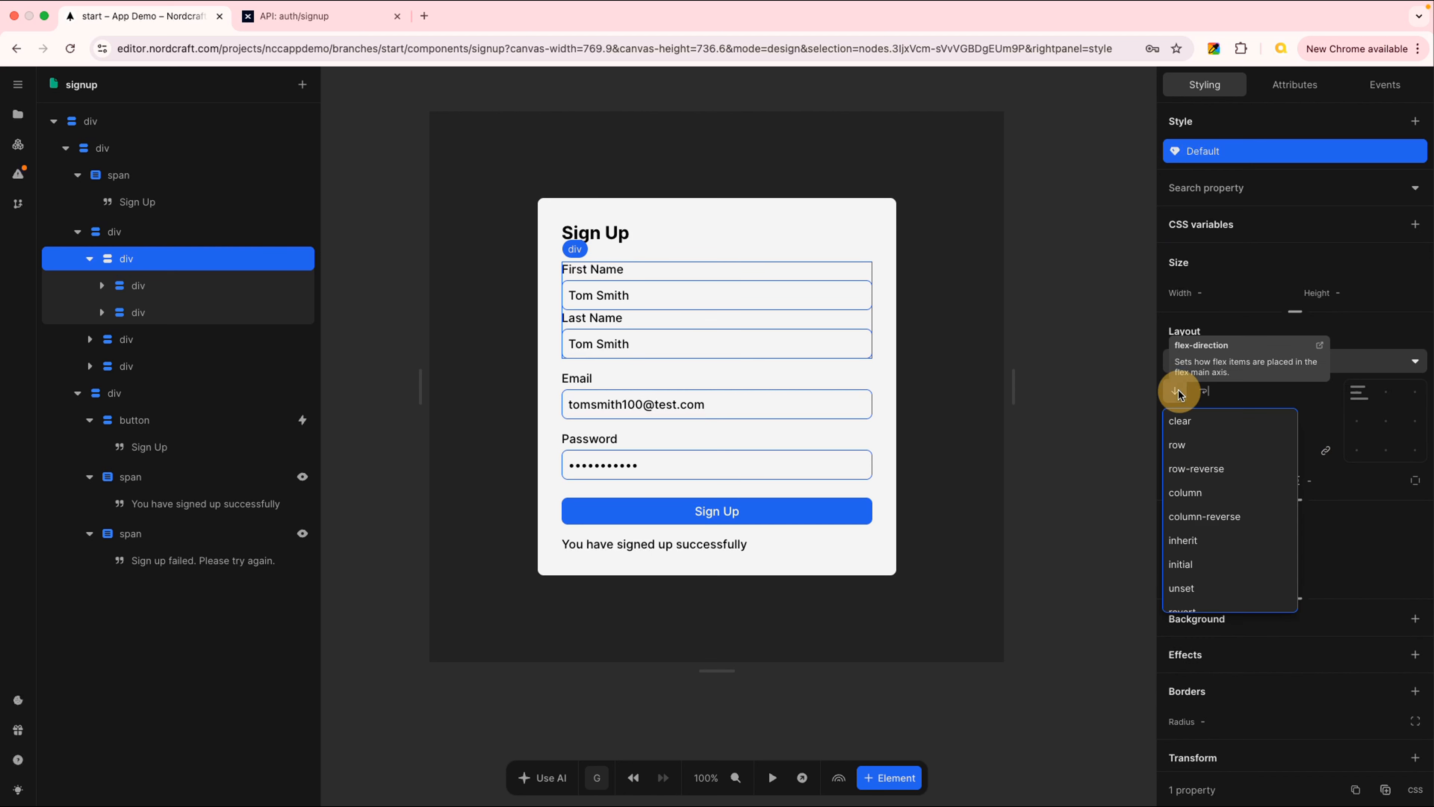
left_click(1199, 445)
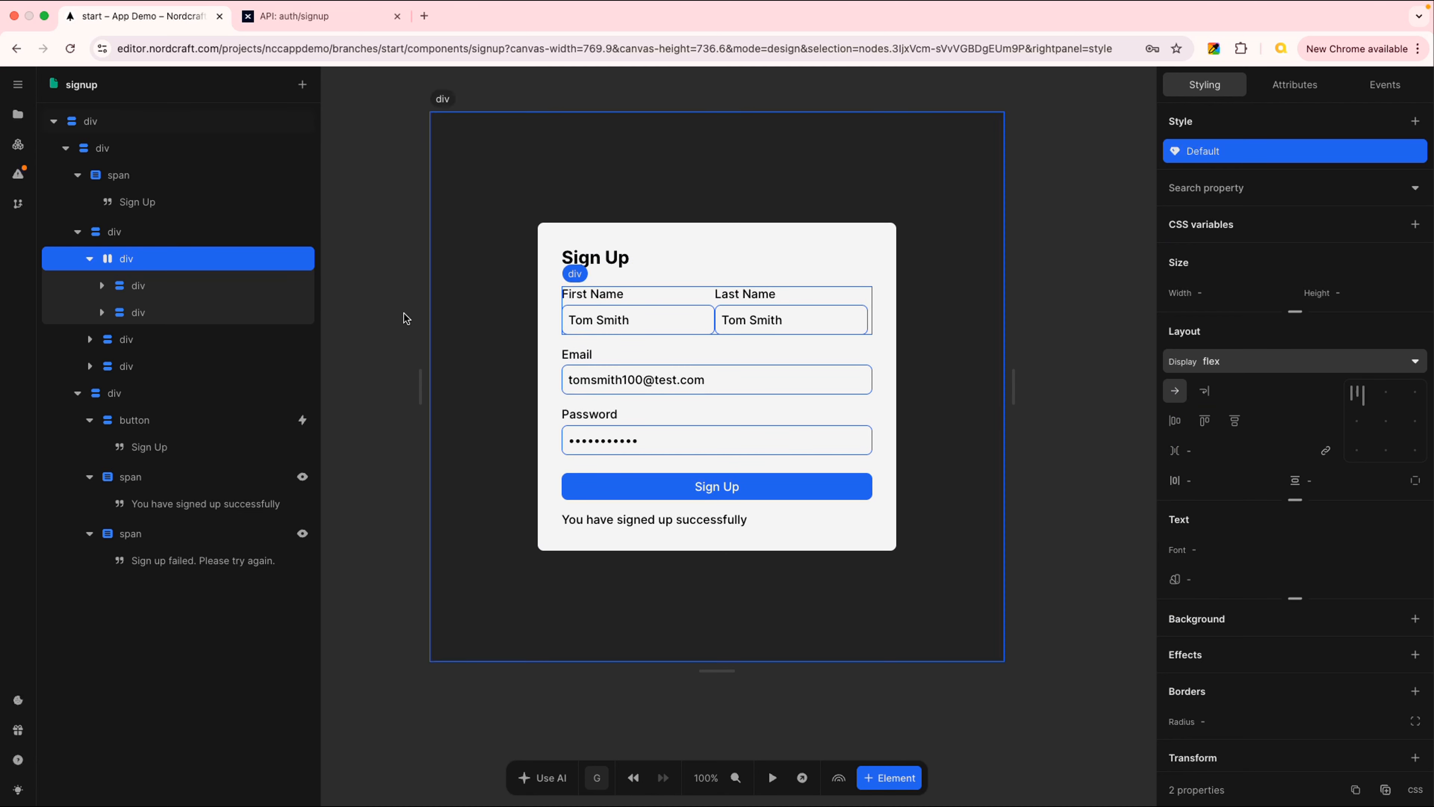
left_click(160, 258)
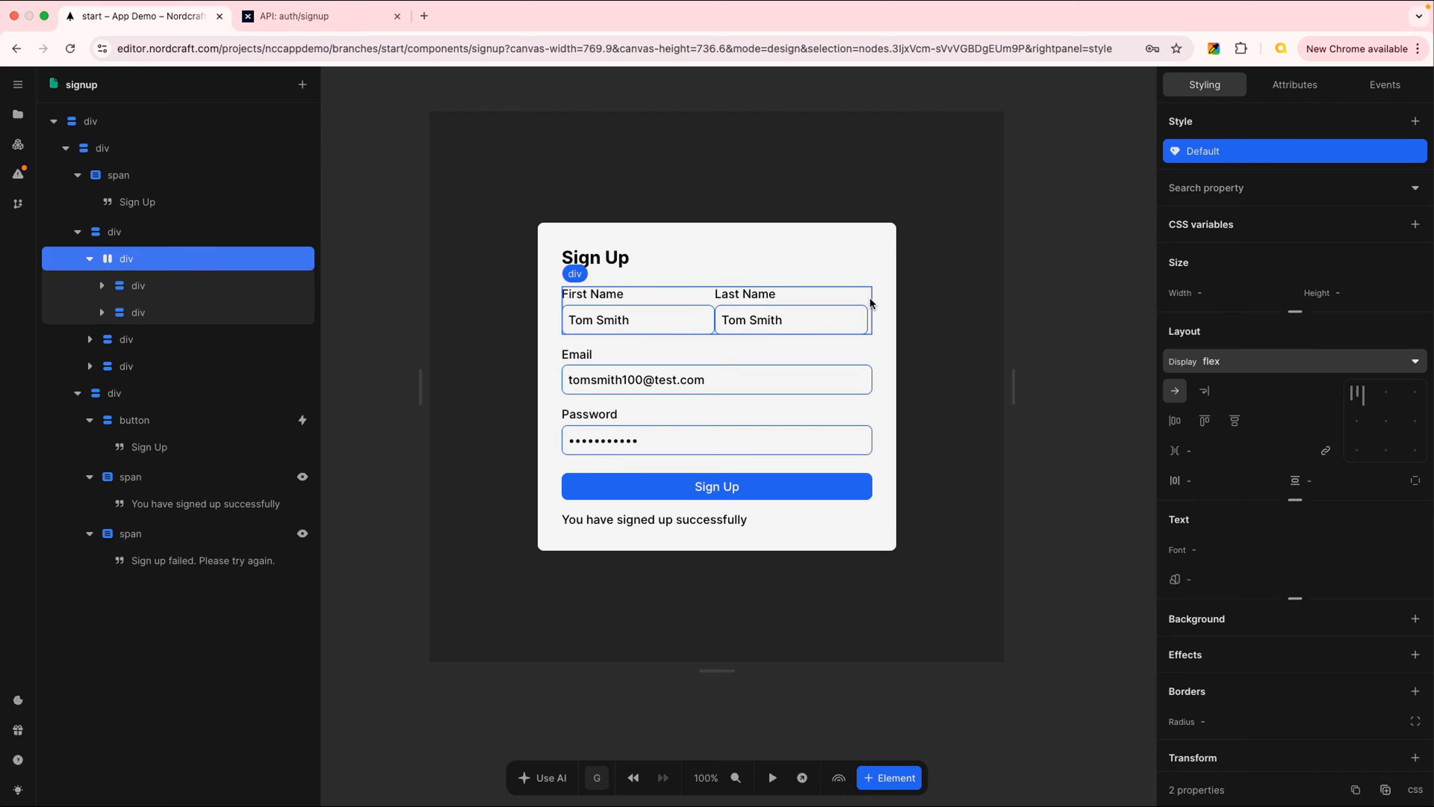
Set the name row wrapper's alignment to space-between so both fields span the form width
left_click(260, 265)
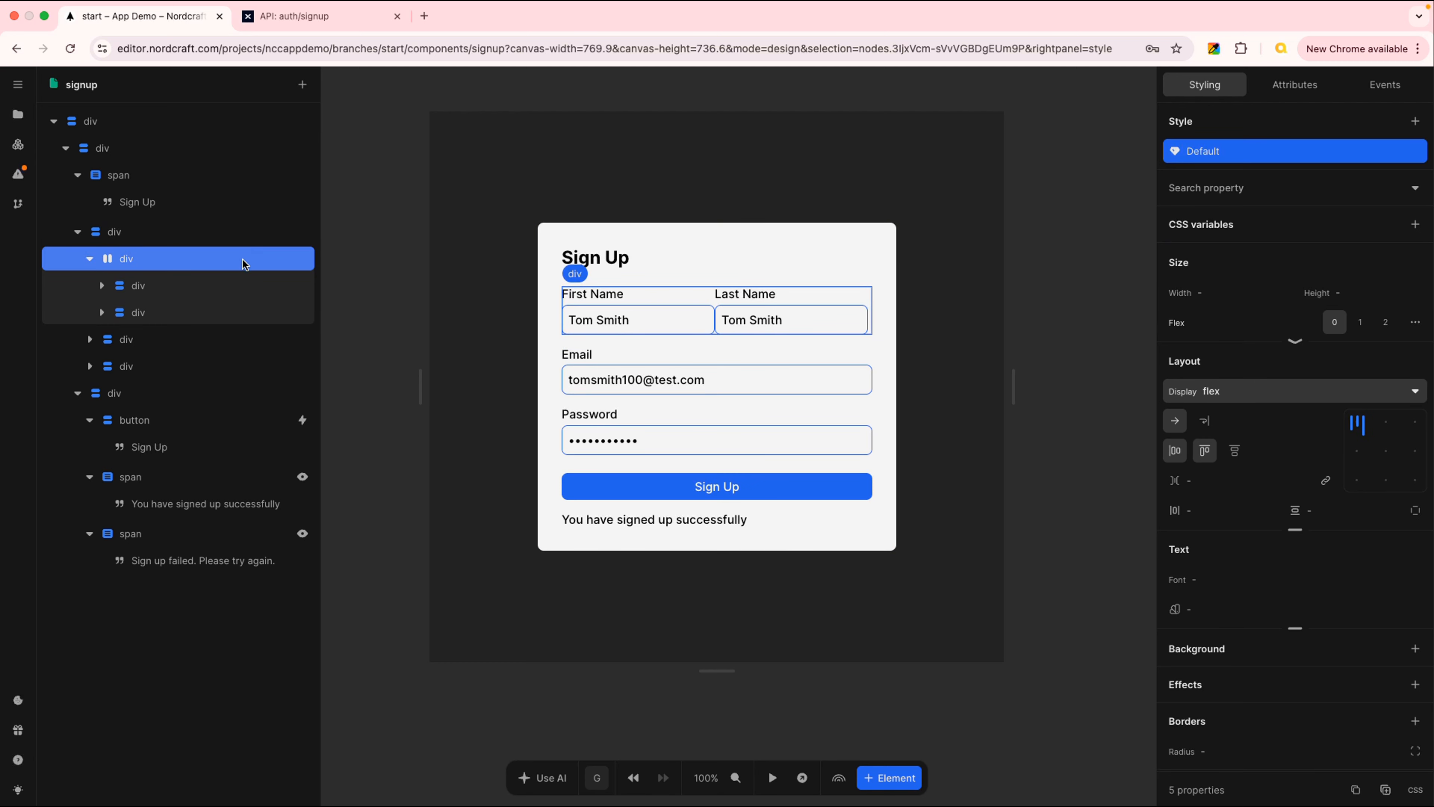
left_click(255, 264)
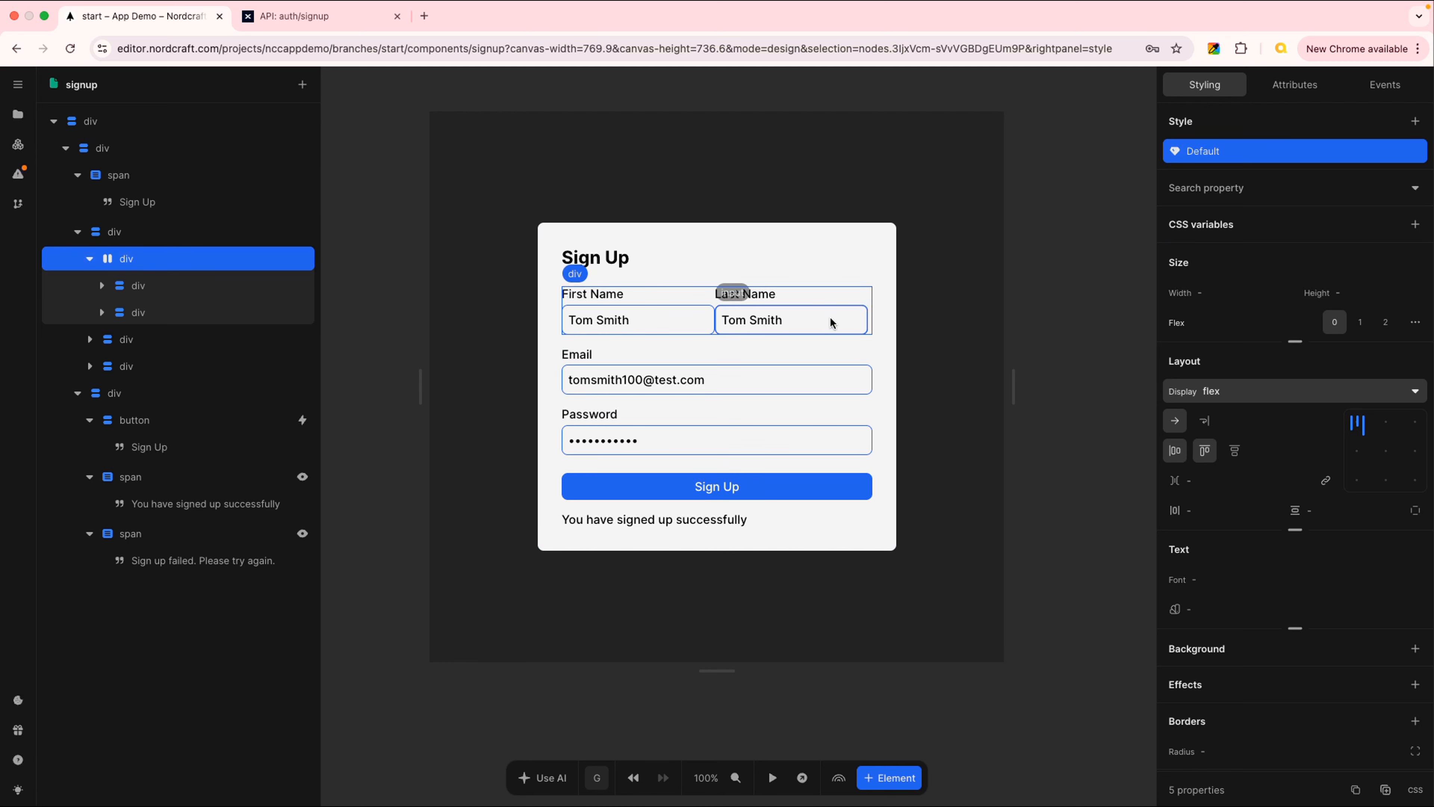
left_click(1358, 424)
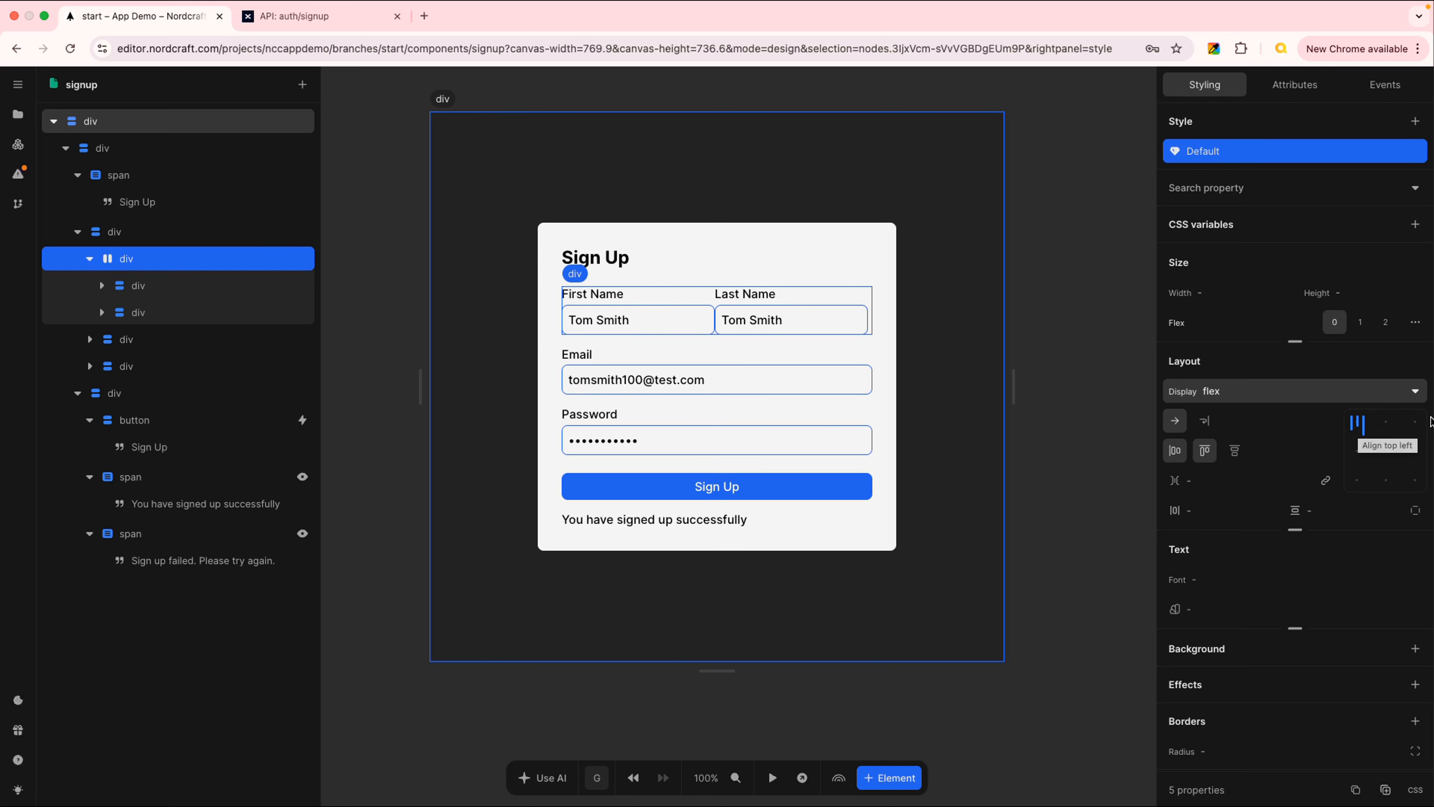
left_click(1358, 423)
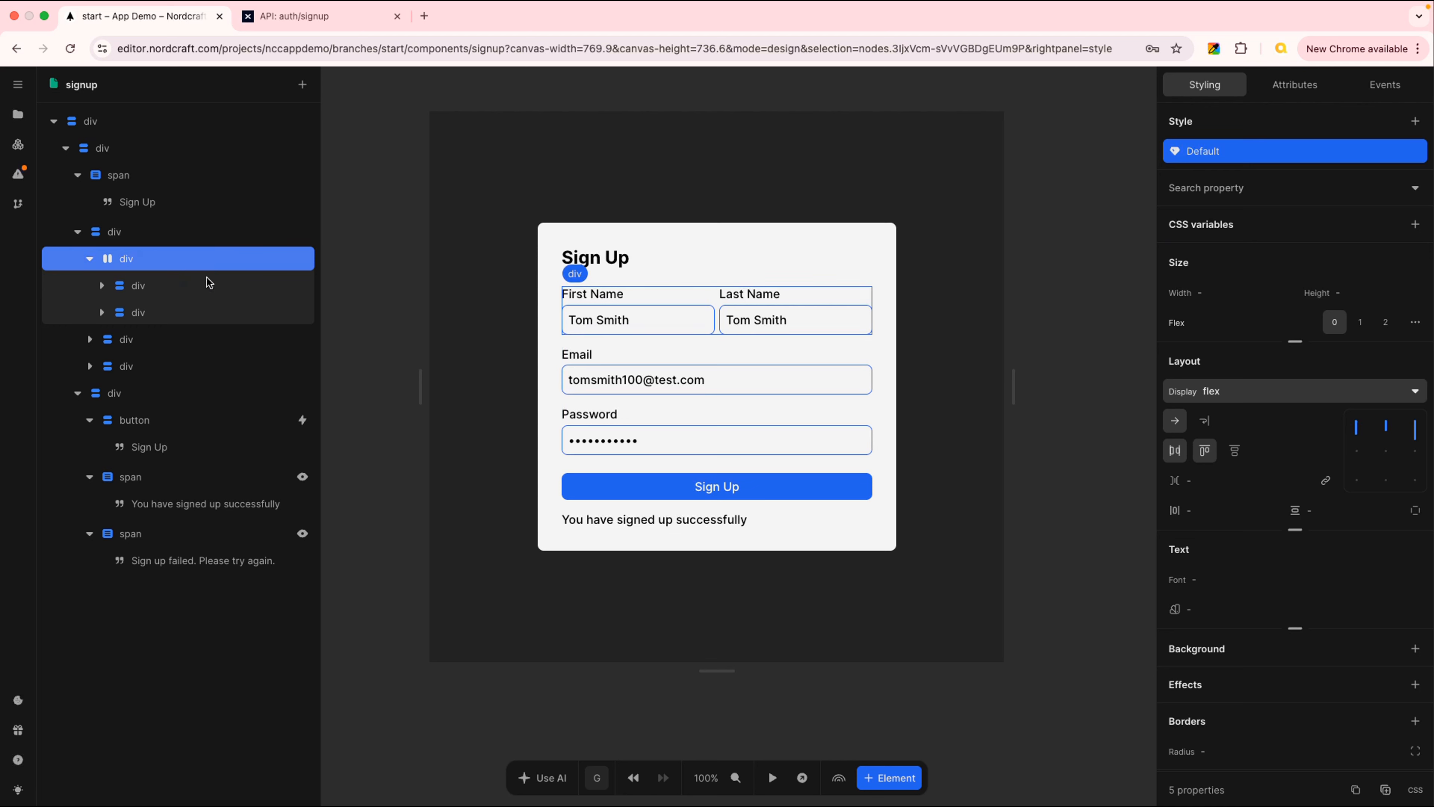
Recheck the wrapper, keeping row direction and the spread-out alignment of the name fields
left_click(175, 287)
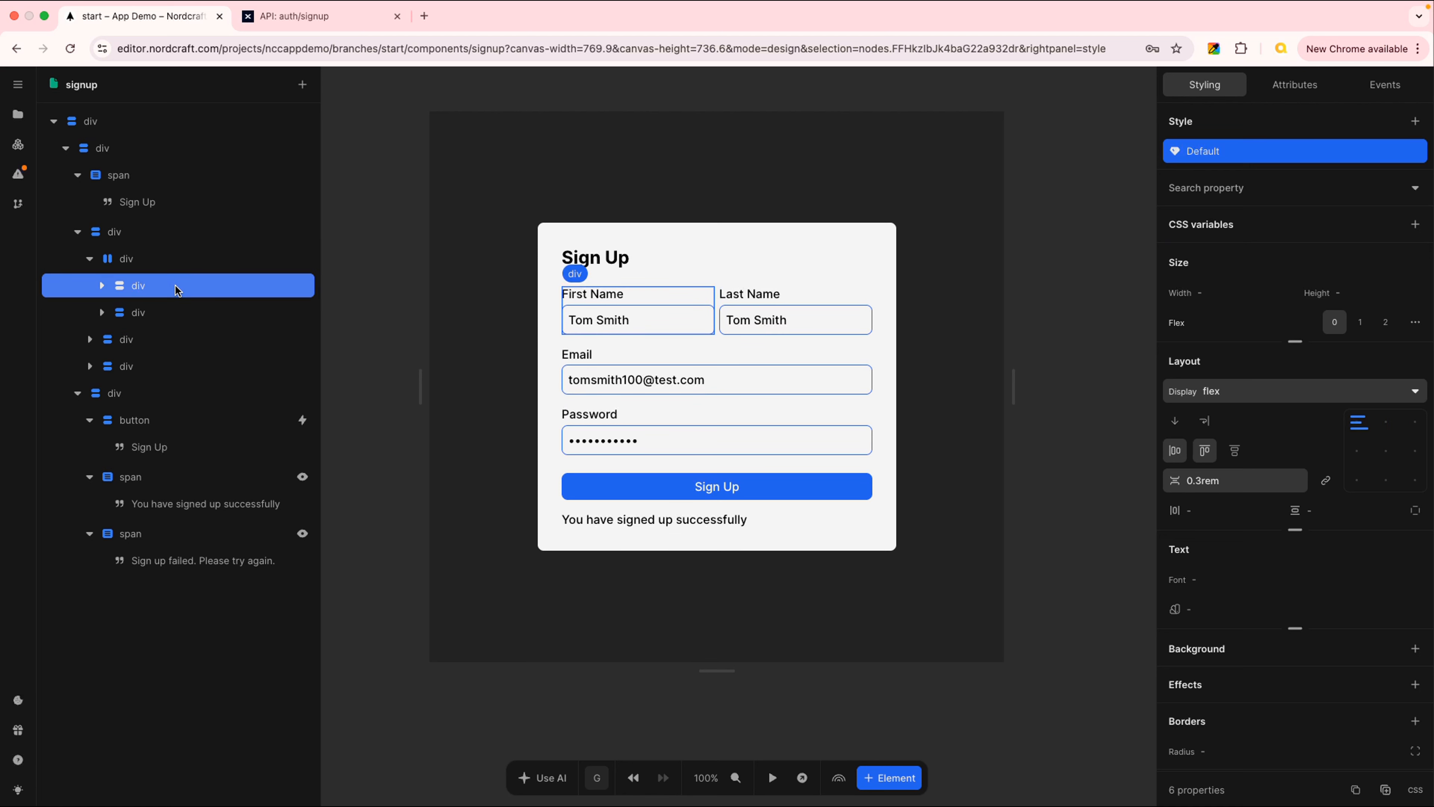
left_click(176, 315)
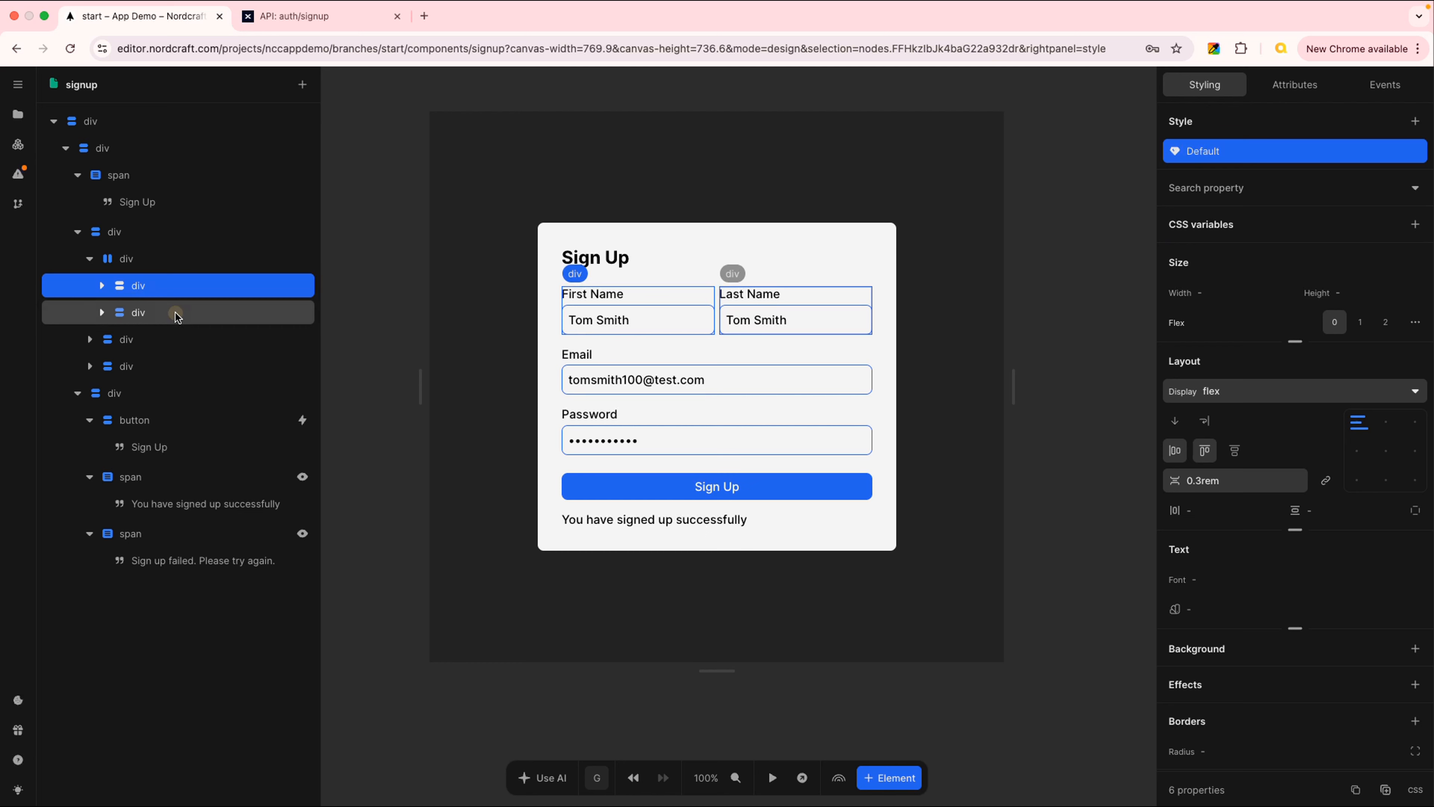
left_click(163, 252)
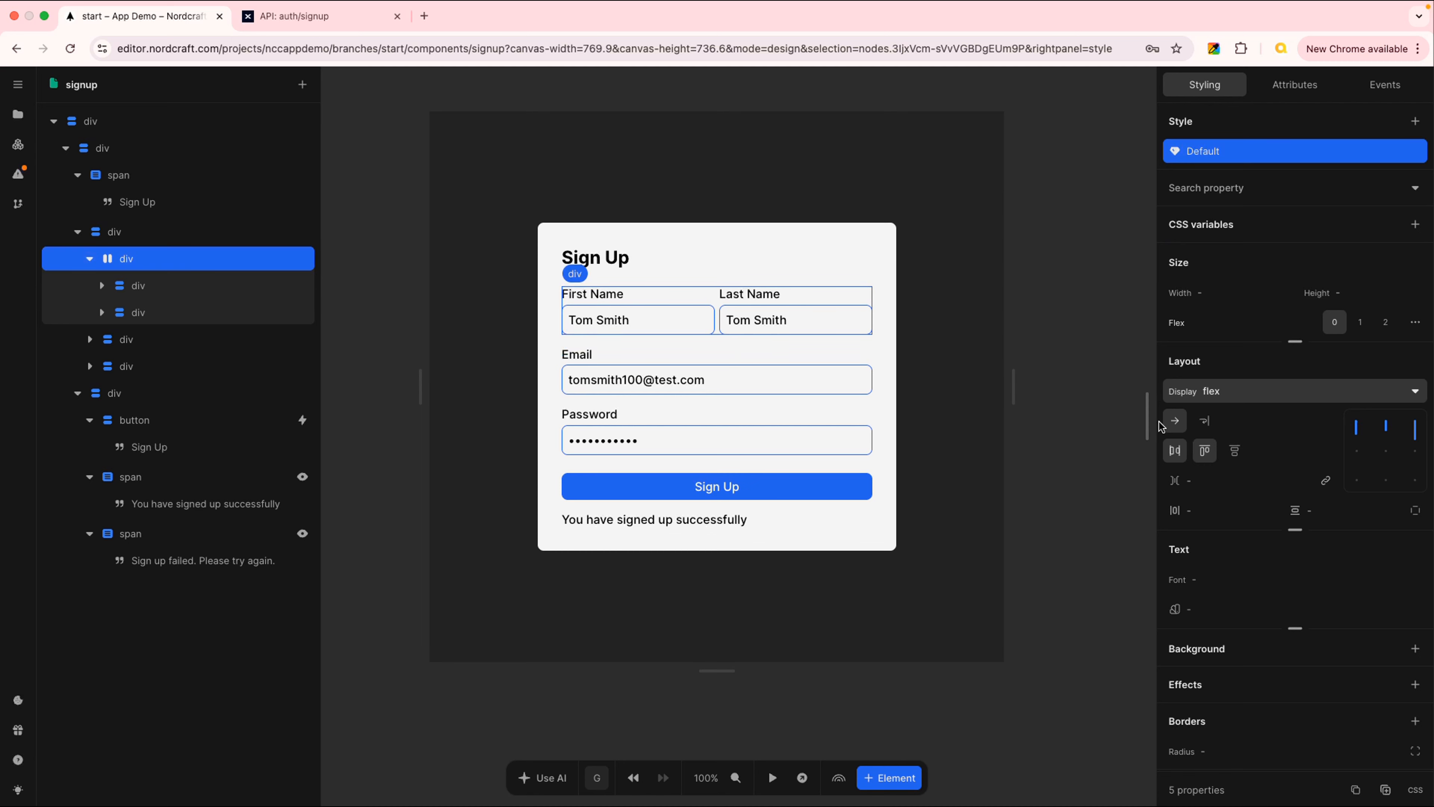
left_click(1175, 422)
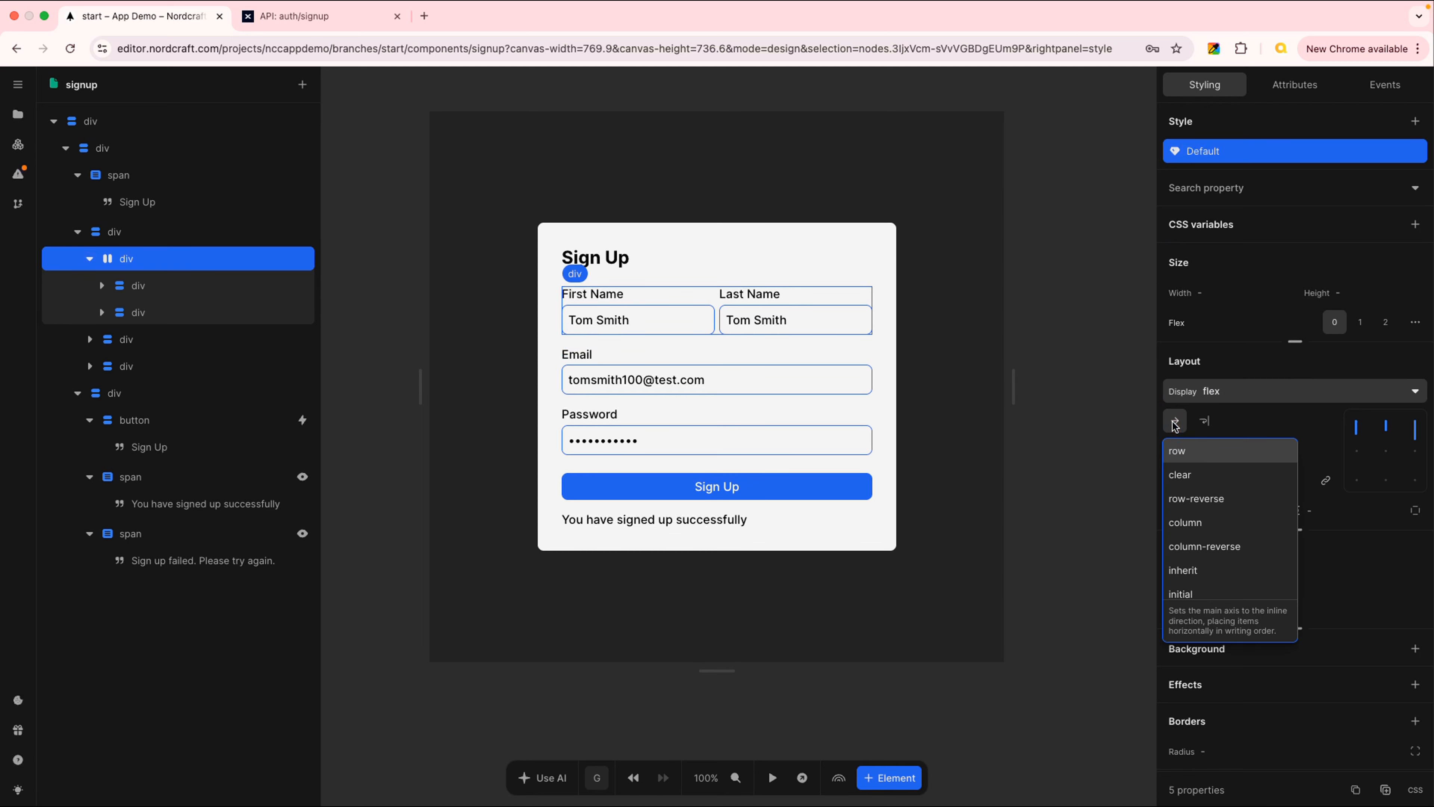
left_click(1190, 451)
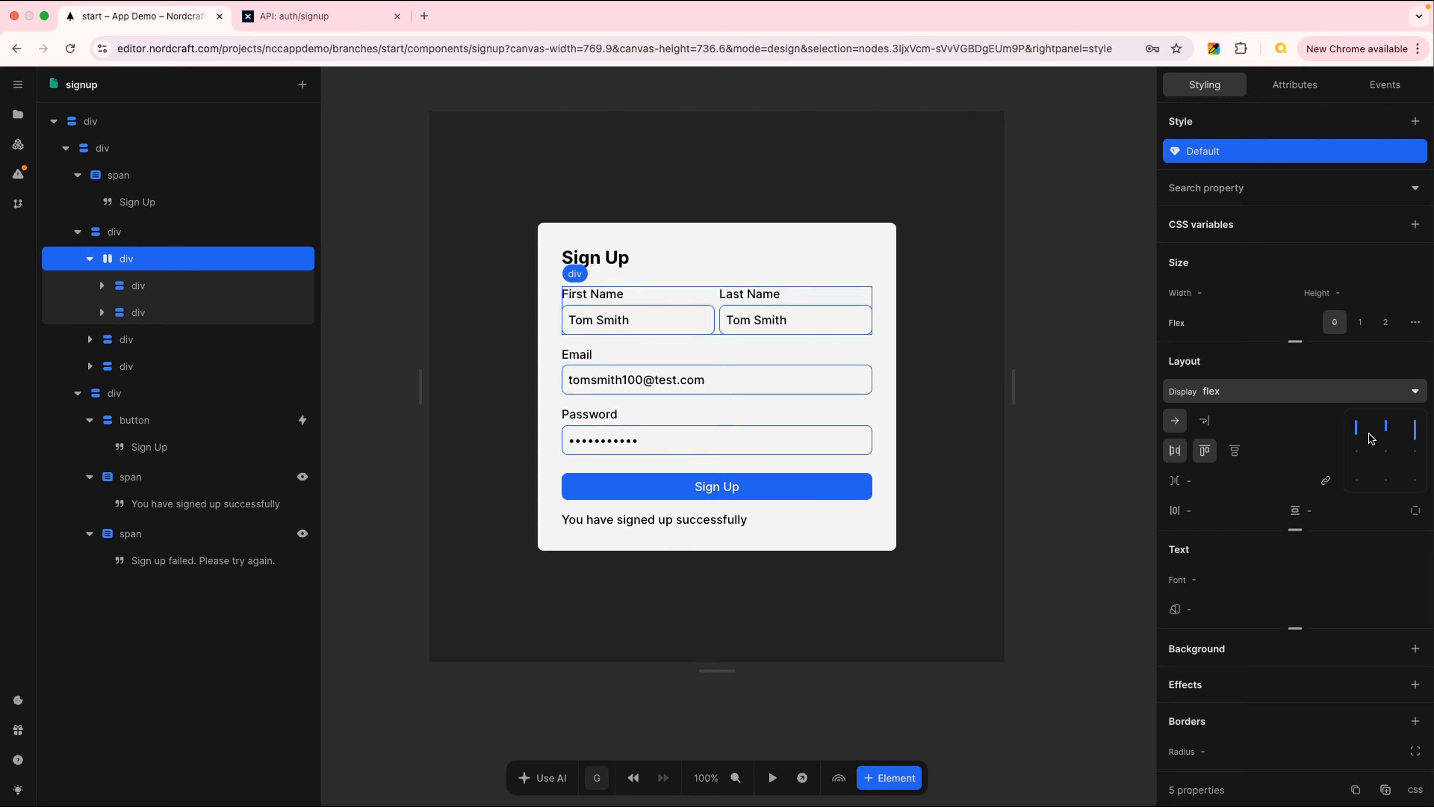
left_click(1357, 428)
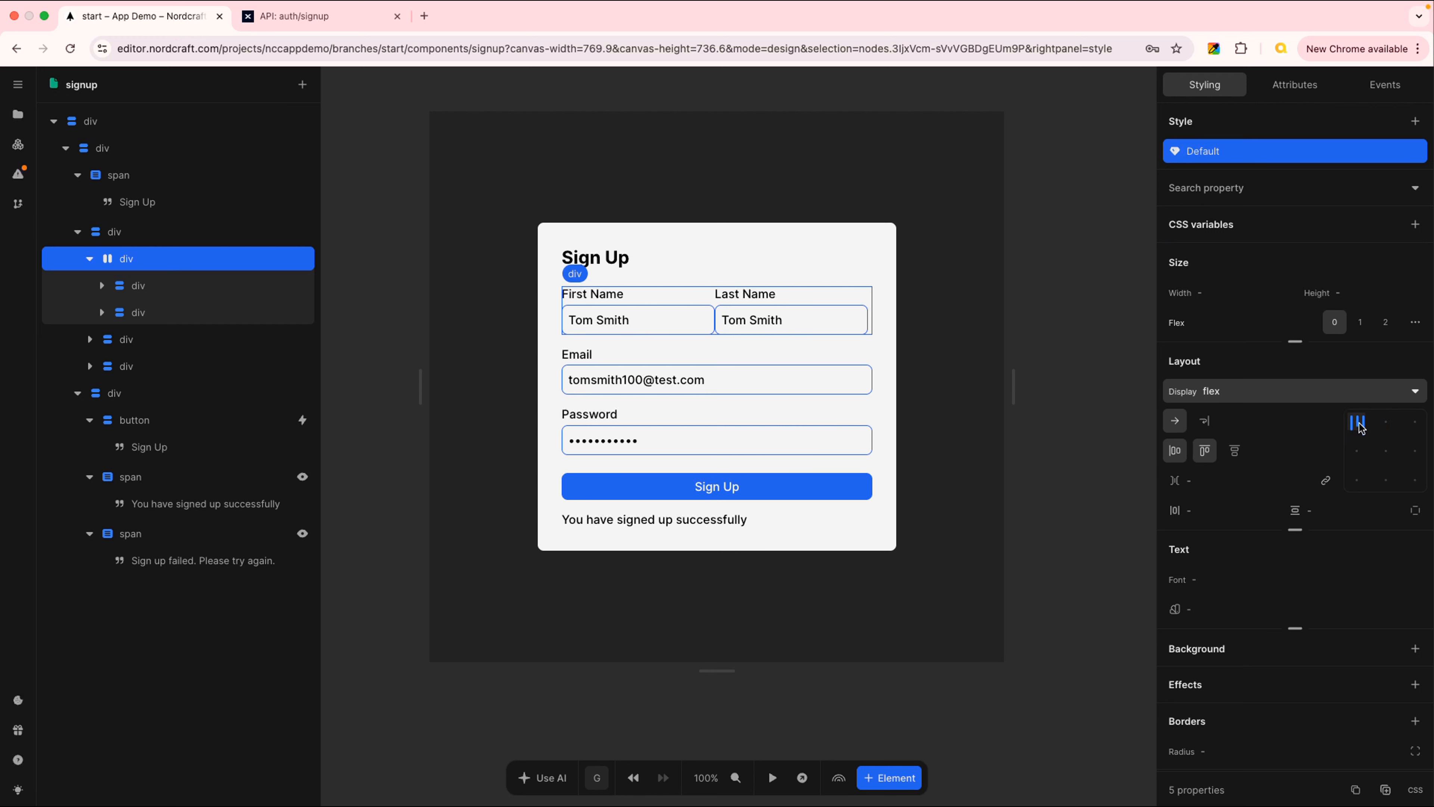
left_click(1361, 428)
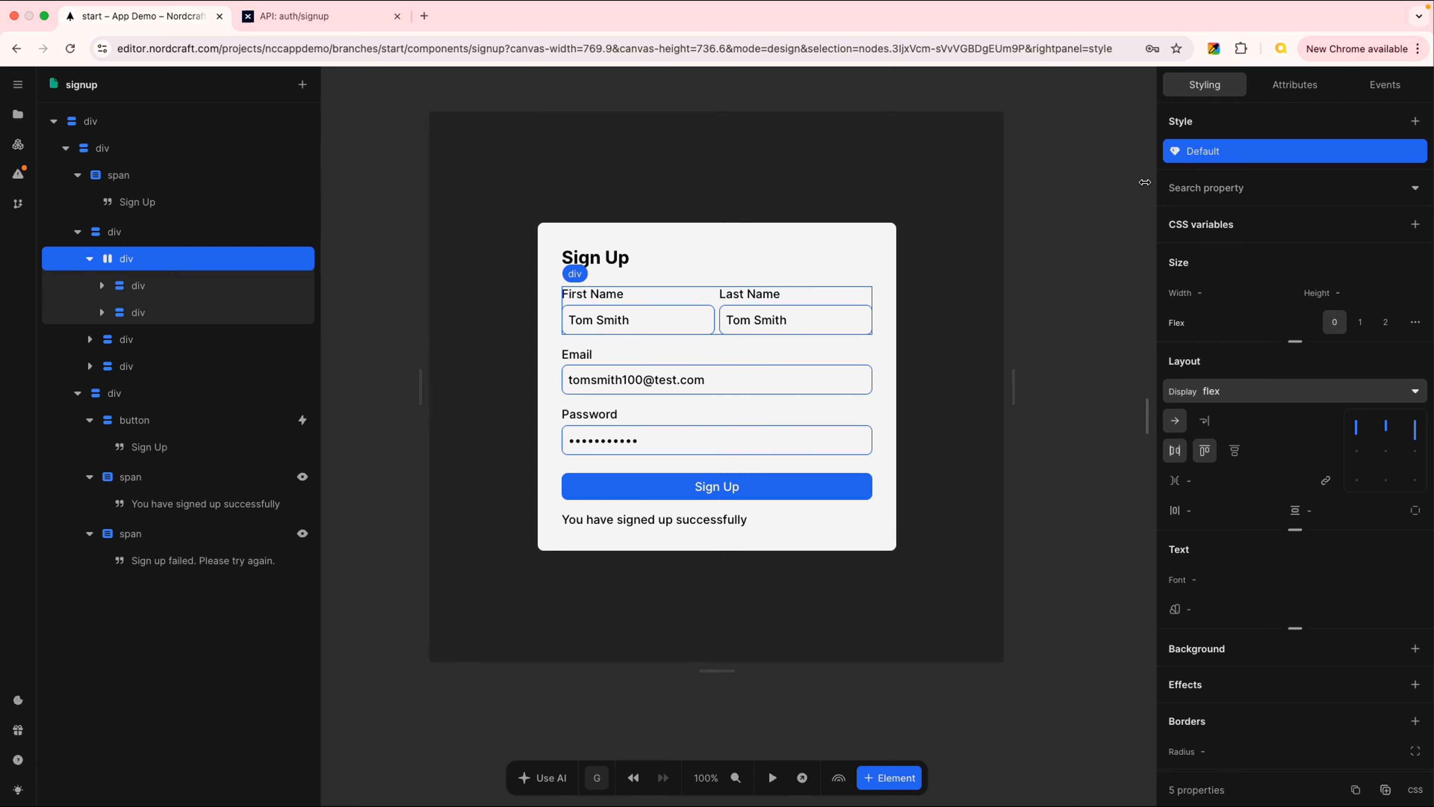
Add a 'Last Name' page variable with an empty initial value
left_click(1118, 153)
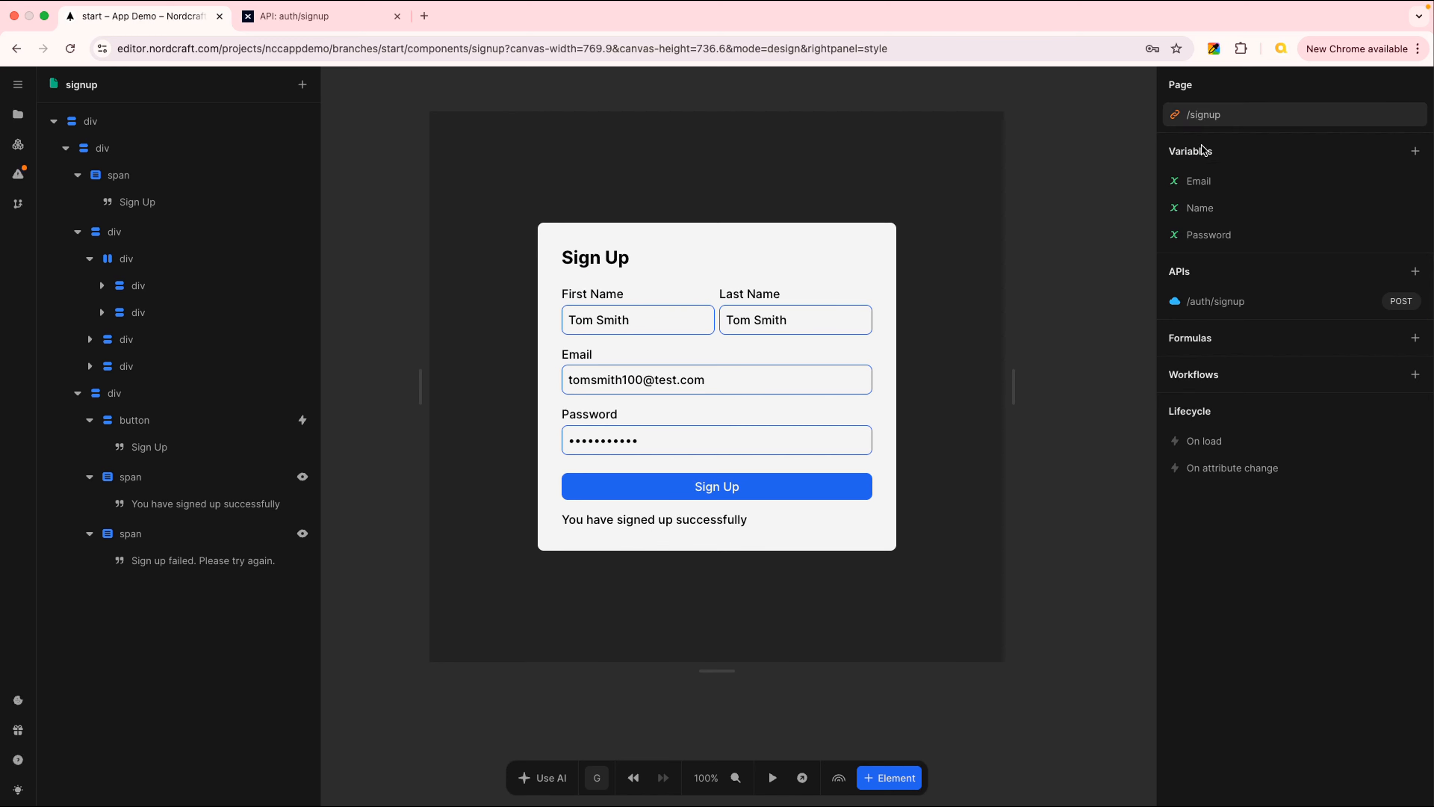
left_click(1416, 151)
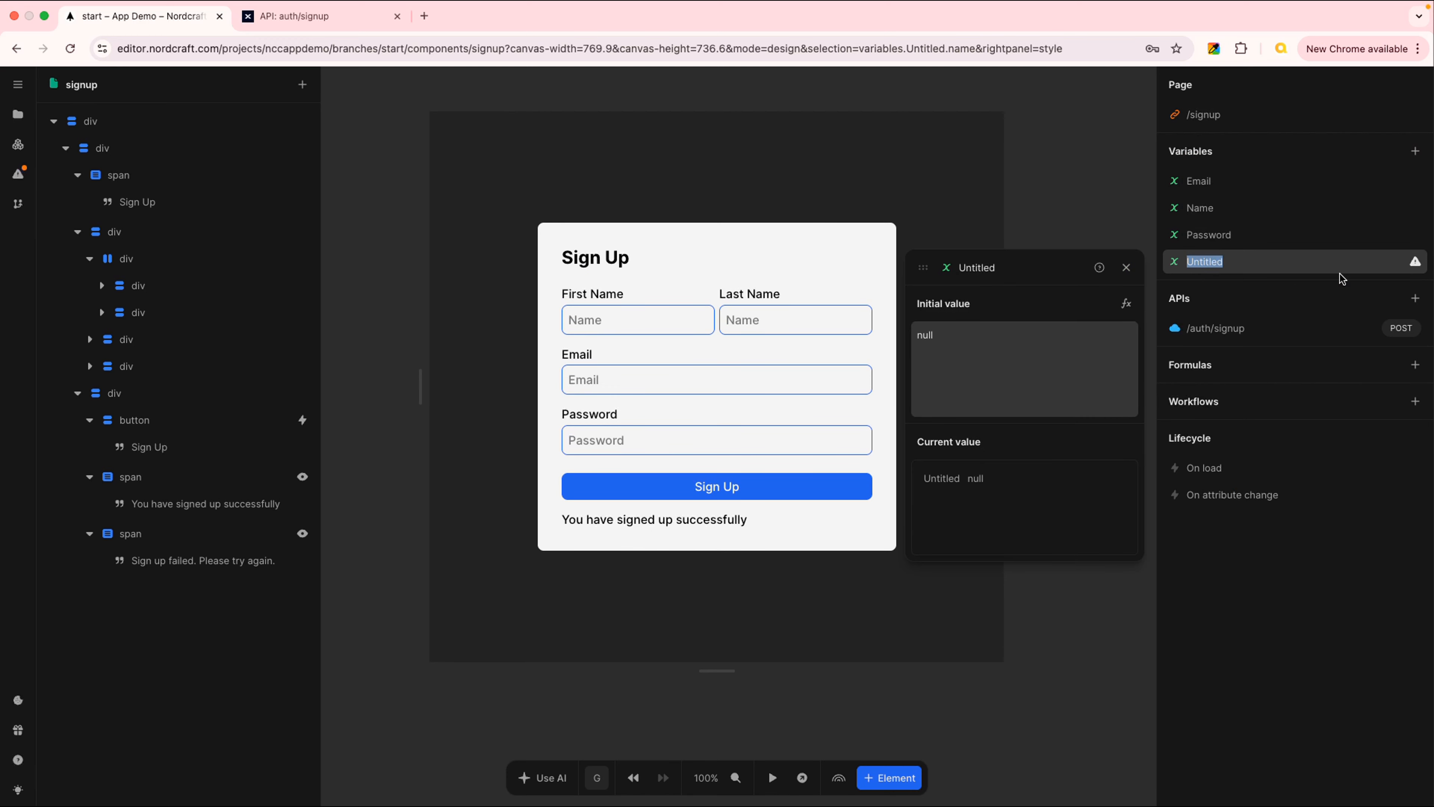
type("Last Name")
key("Return")
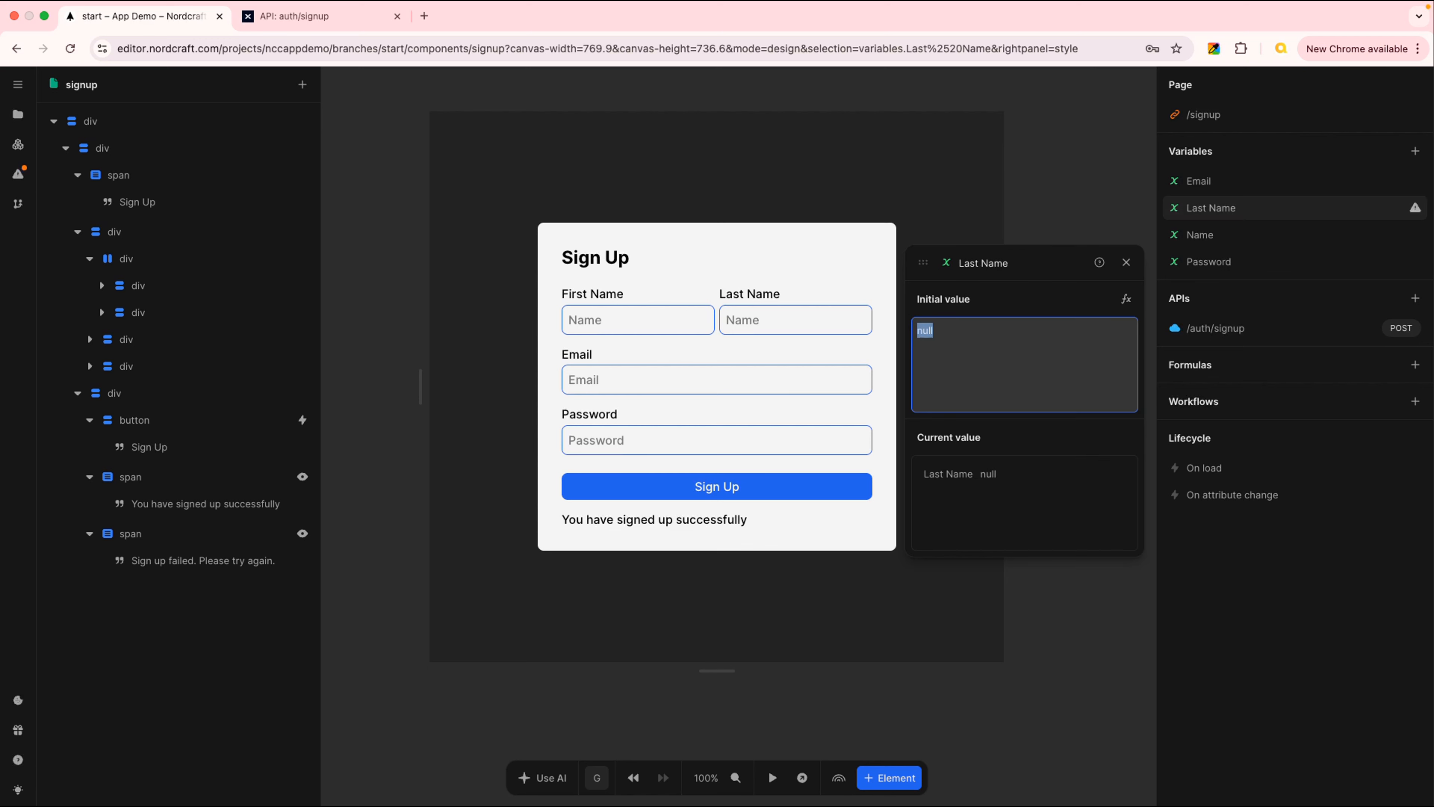
key("BackSpace")
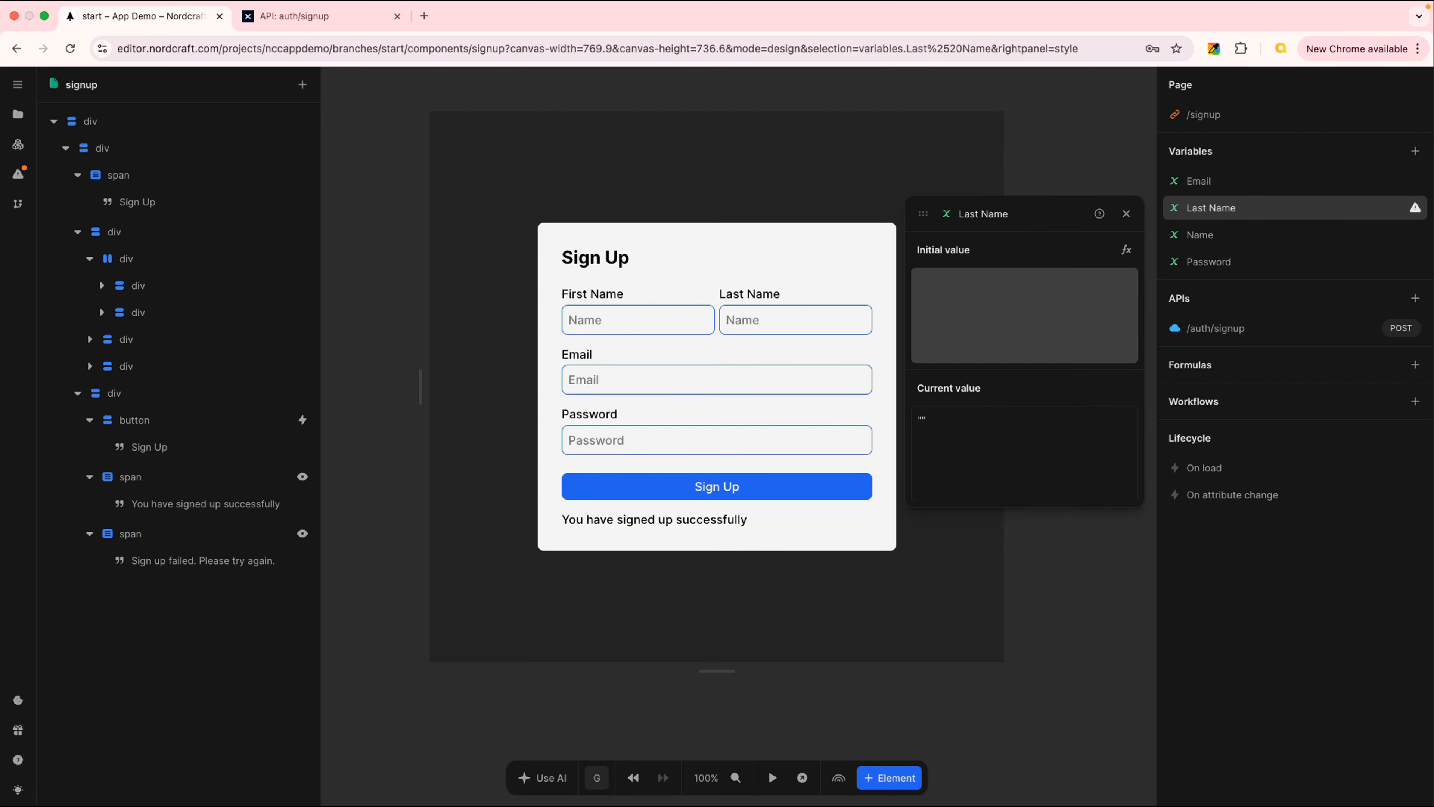
Rename the Name variable to 'First Name'
left_click(1213, 238)
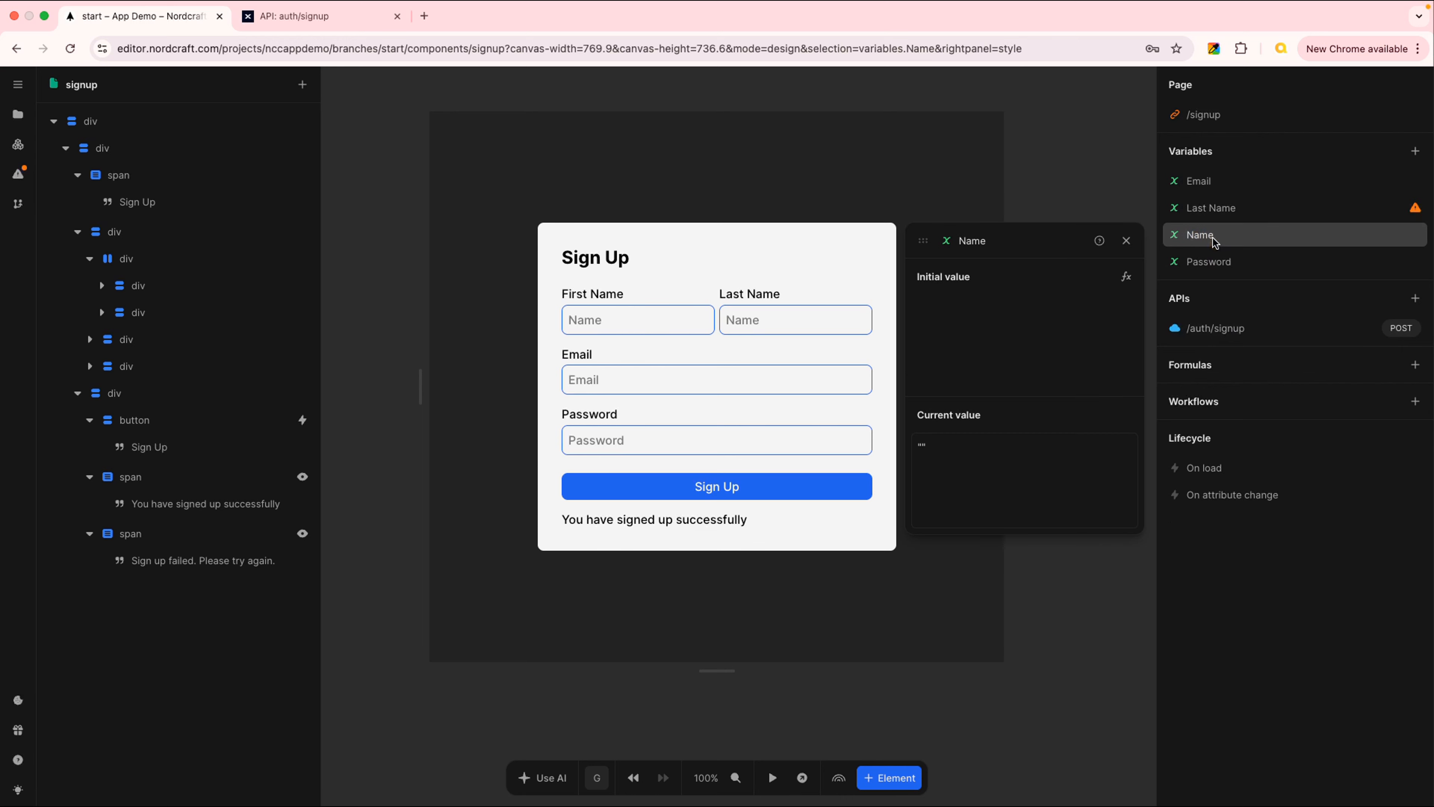
double_click(1214, 233)
type("First Name")
key("Return")
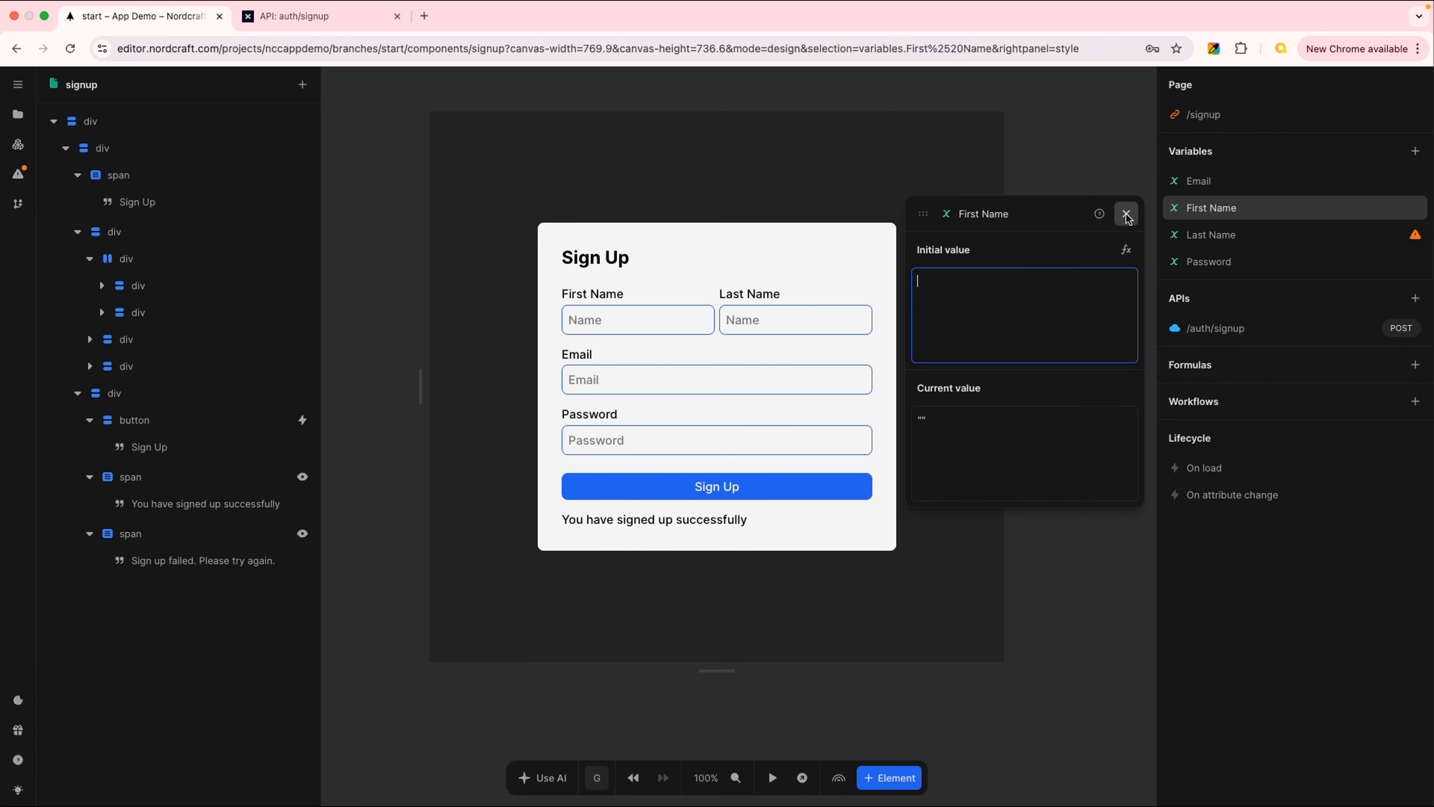
left_click(1126, 214)
Bind the first name input to the First Name variable with placeholder 'First Name'
left_click(645, 320)
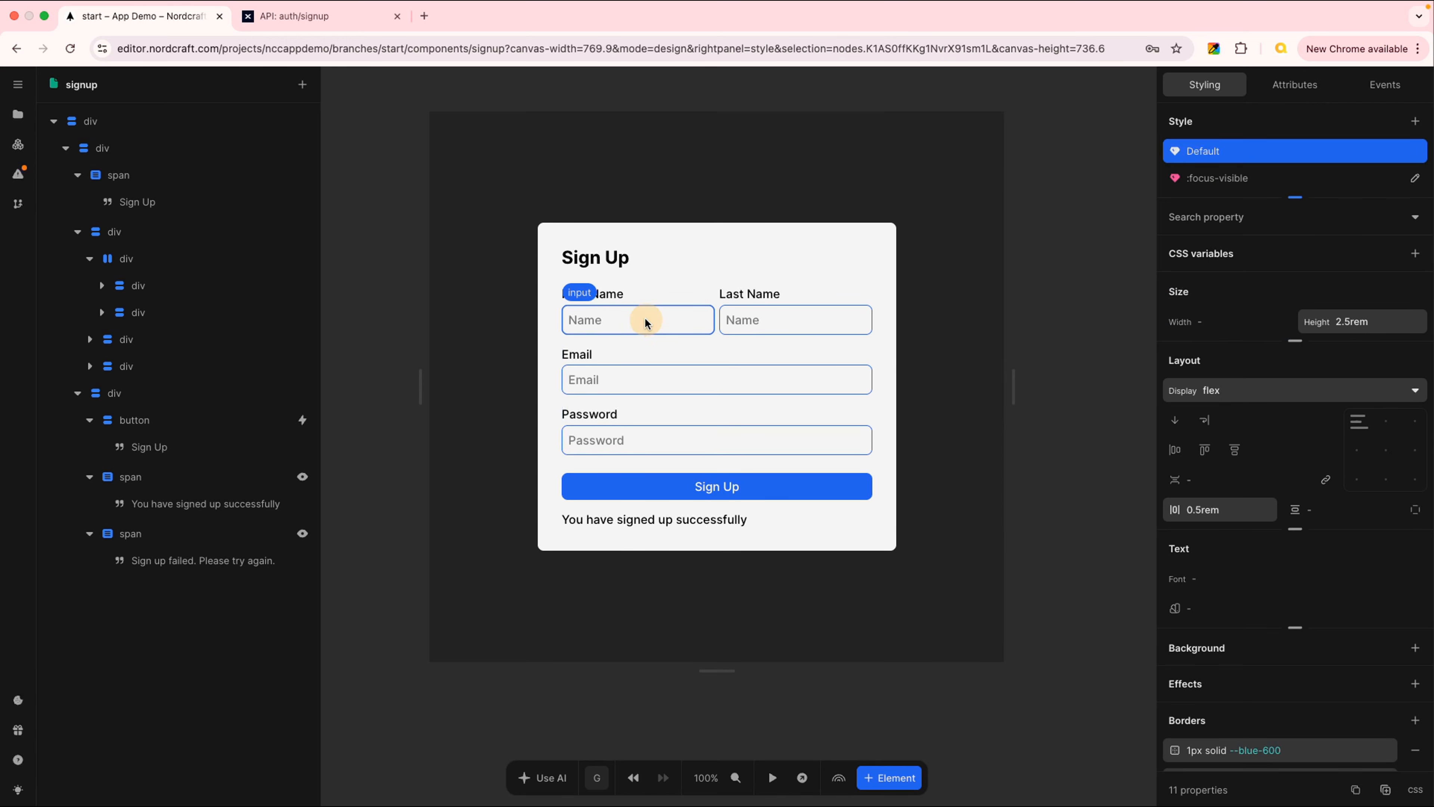
left_click(1301, 91)
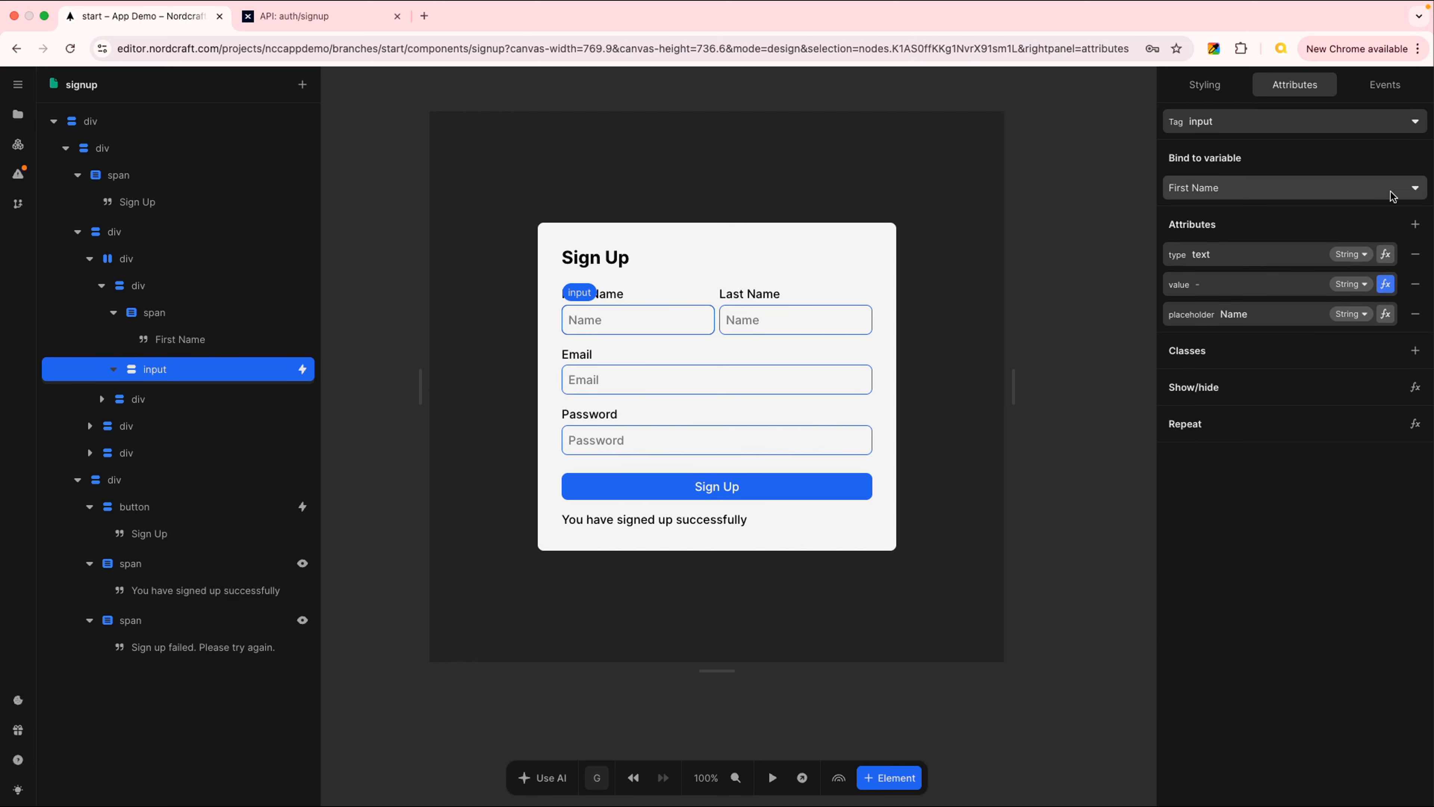
left_click(1416, 192)
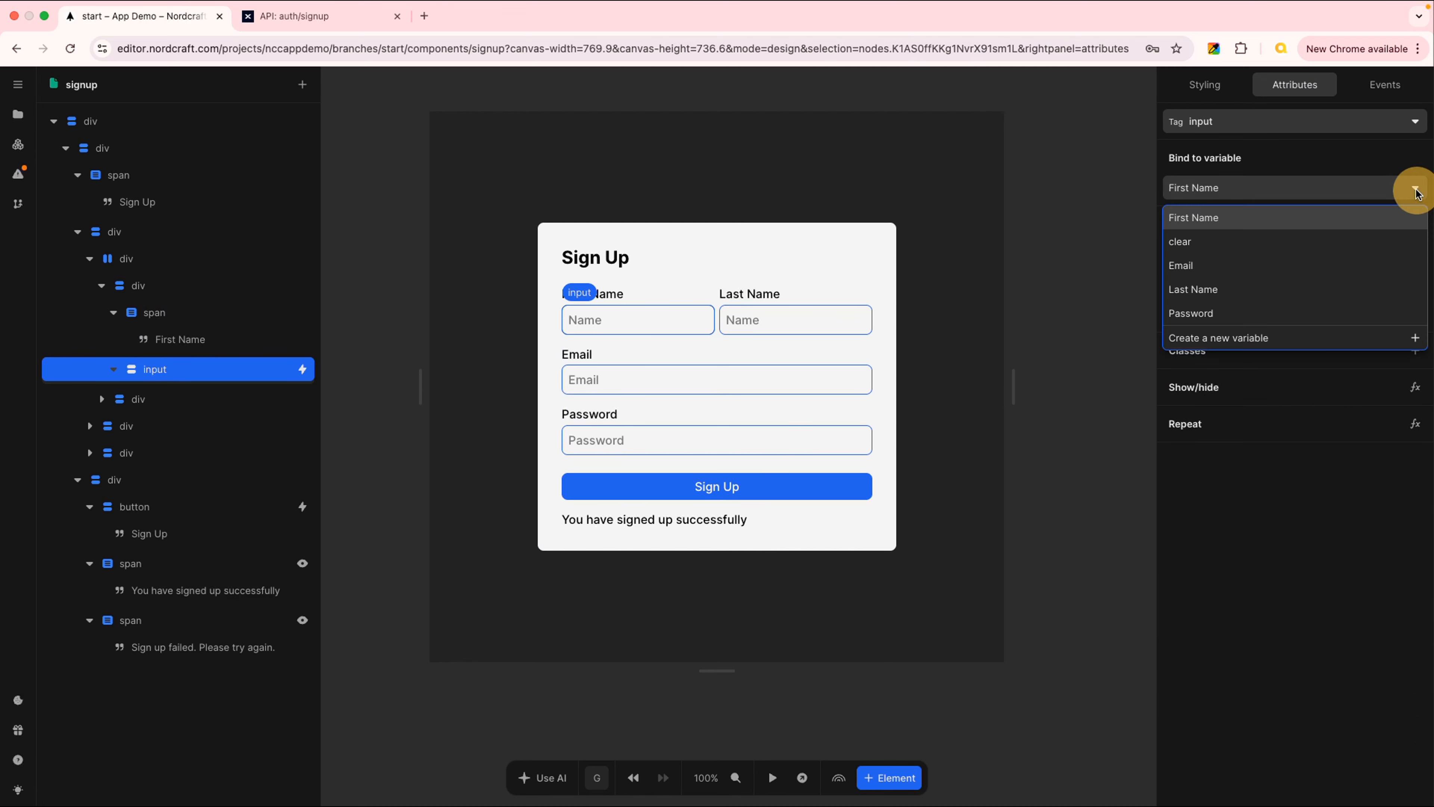
left_click(1205, 217)
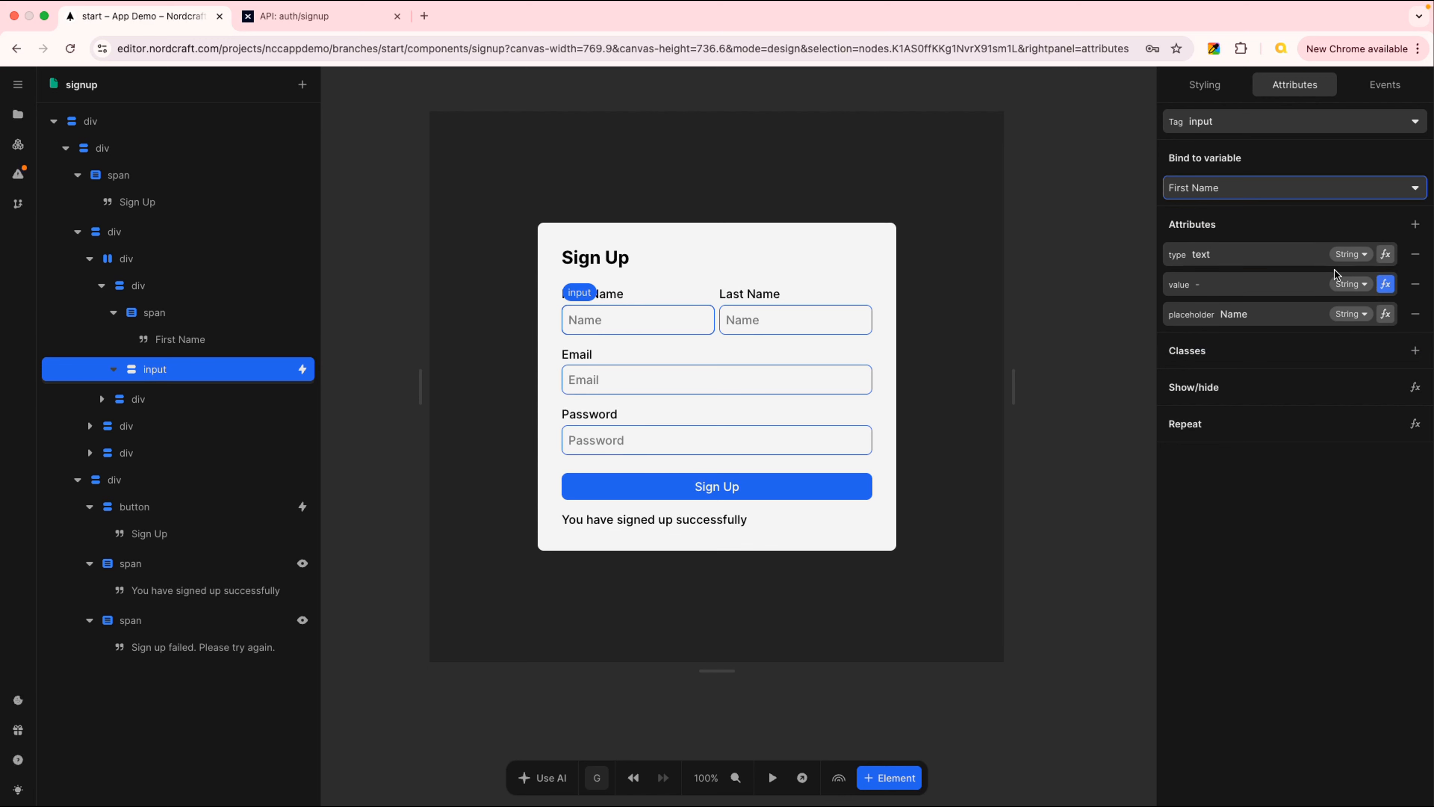
double_click(1242, 314)
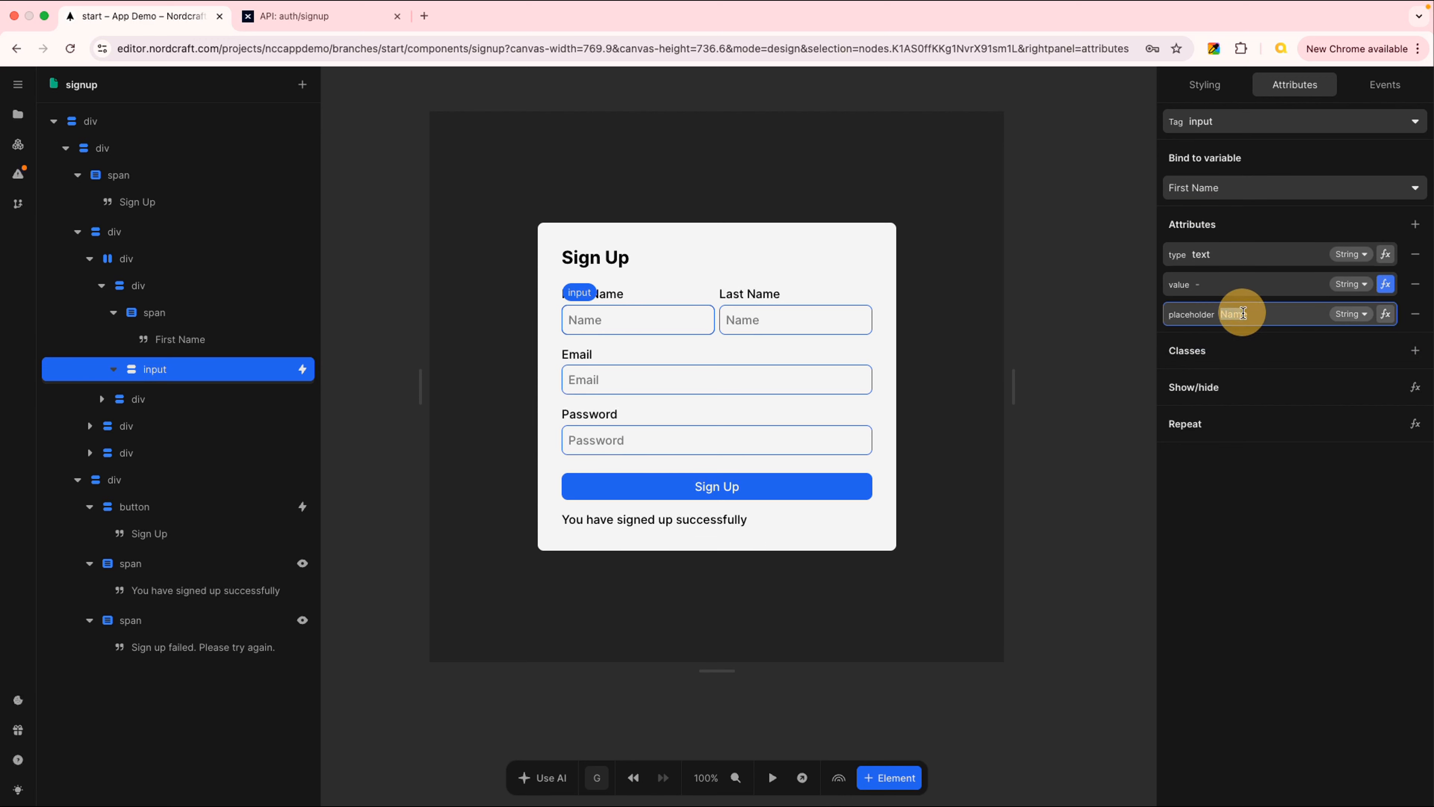
double_click(1251, 316)
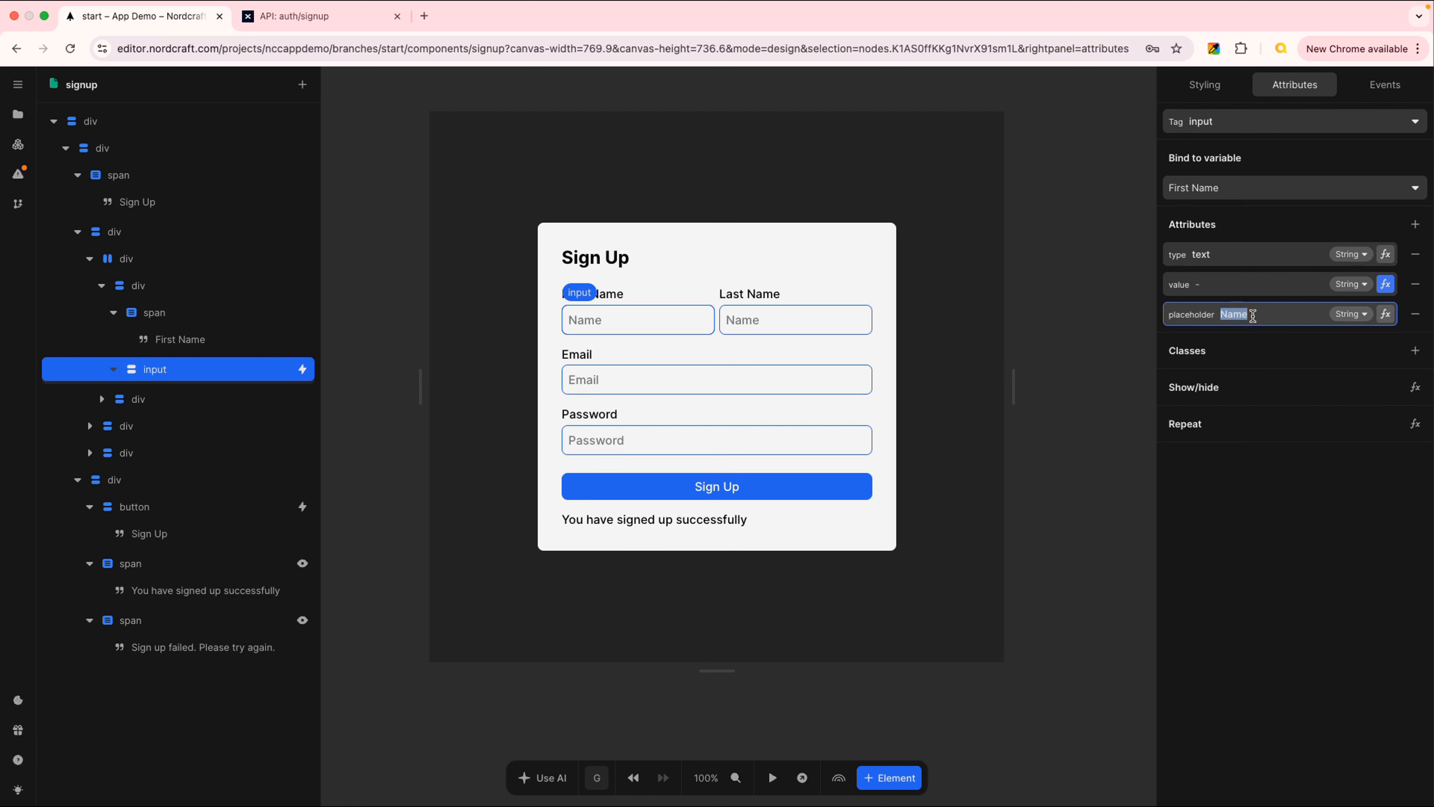
type("First Name")
Bind the last name input to the Last Name variable with placeholder 'Last Name'
left_click(776, 321)
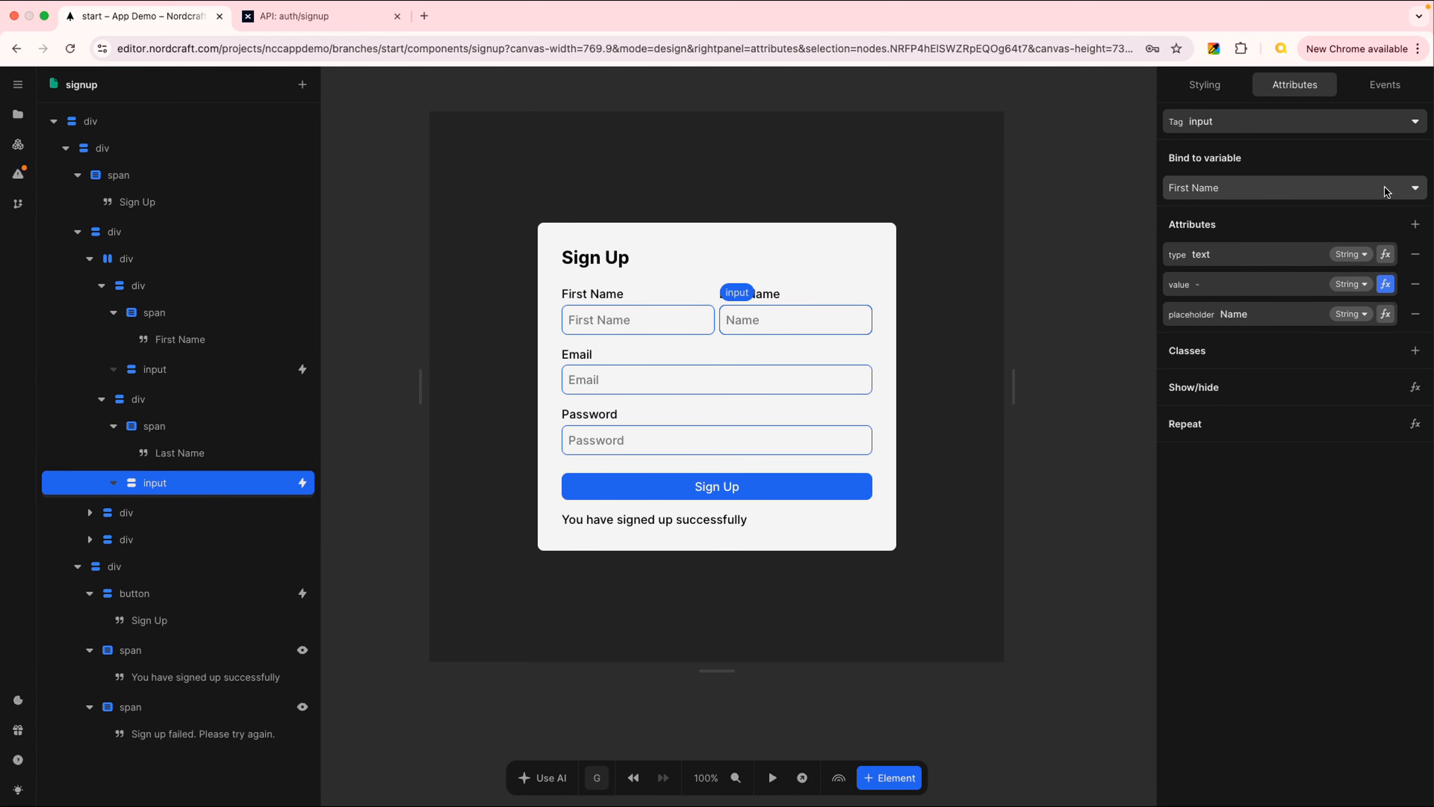
left_click(1418, 192)
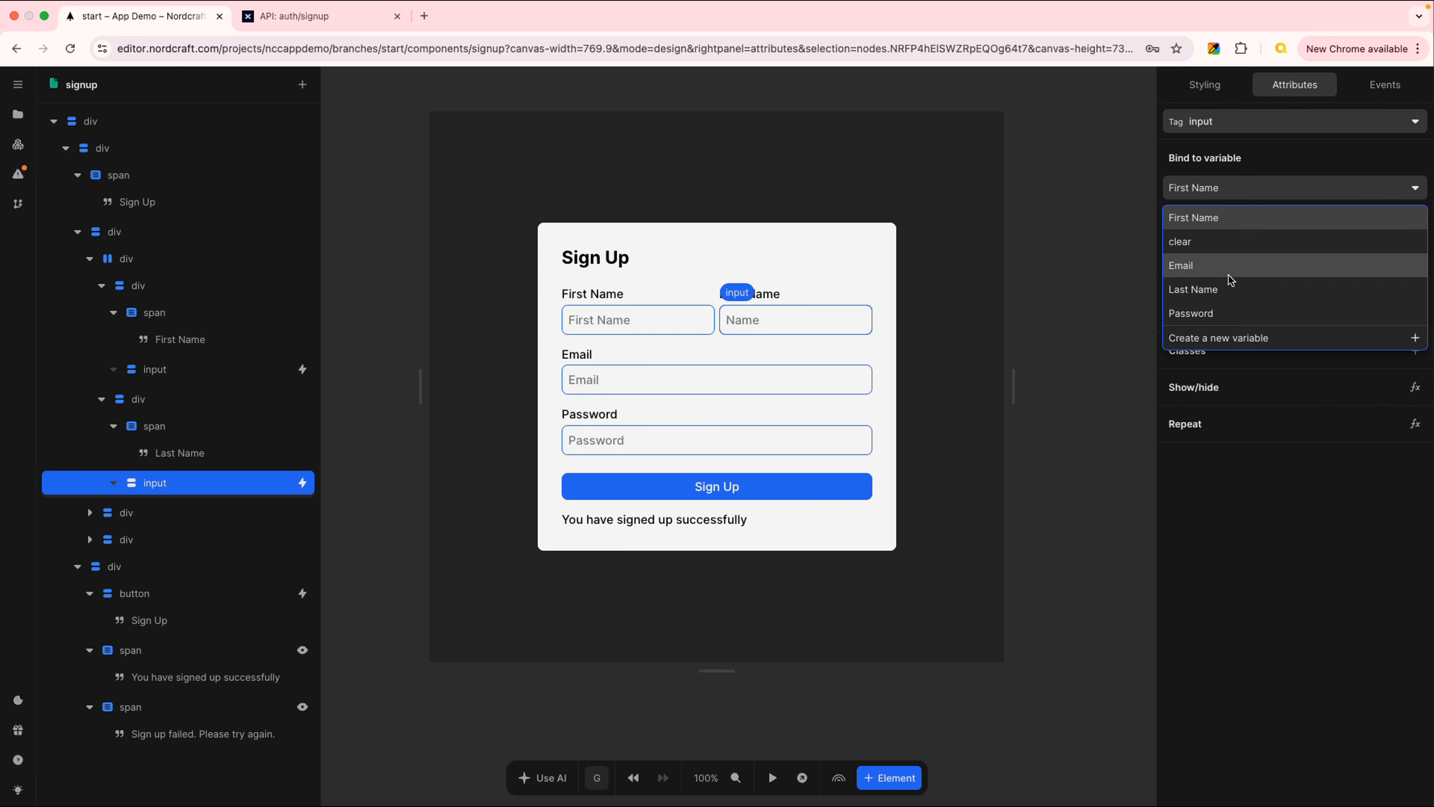
left_click(1235, 291)
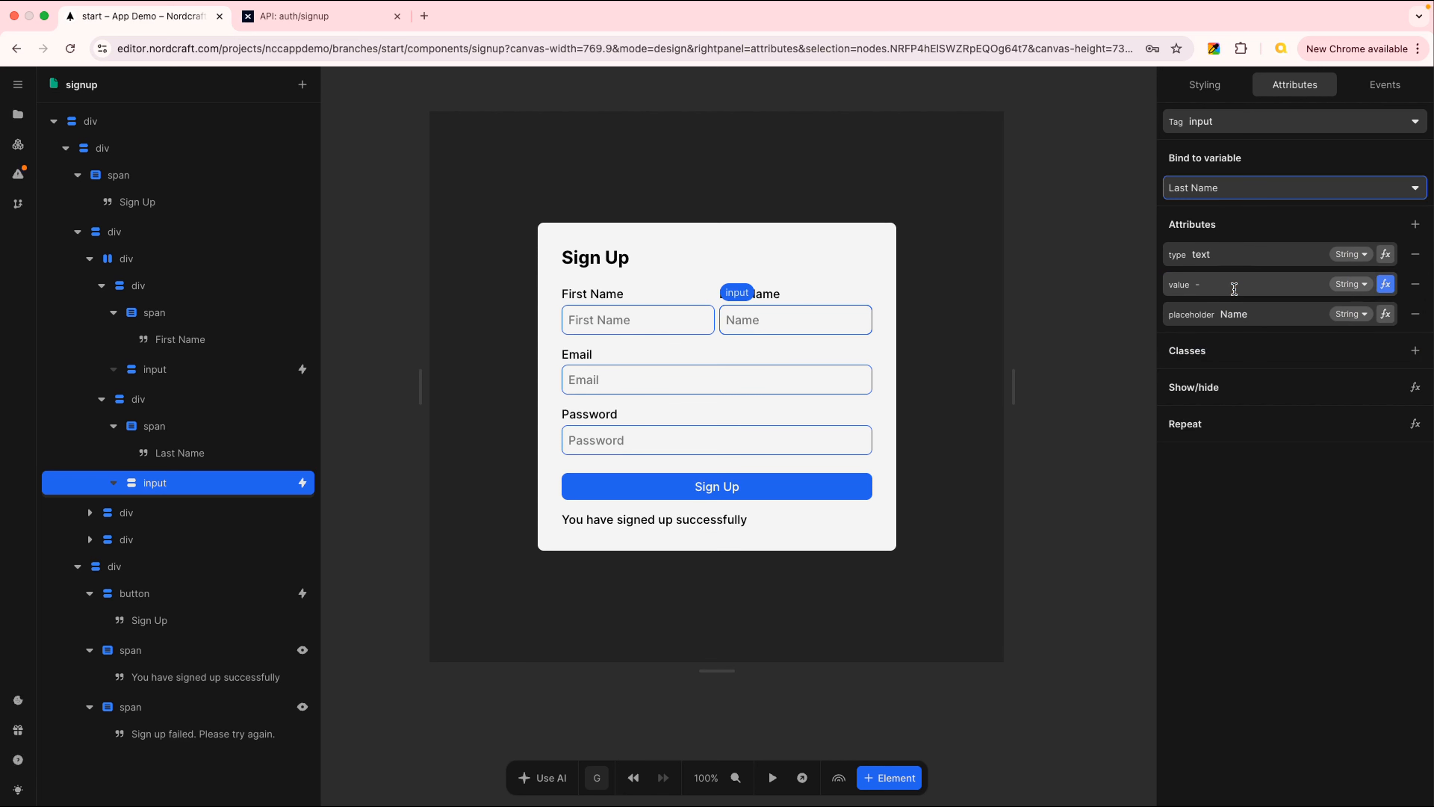
left_click_drag(1222, 313, 1259, 313)
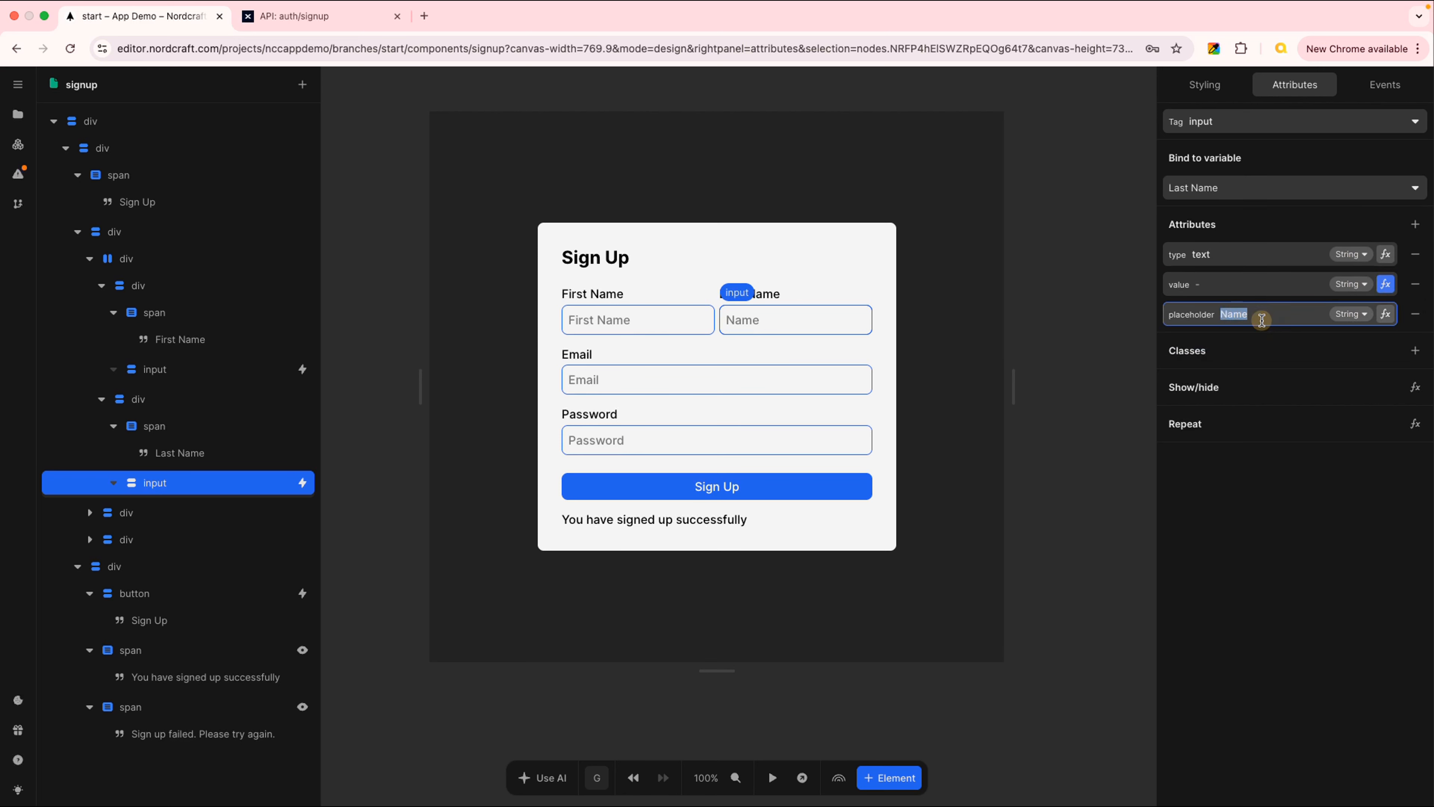
type("Last Name")
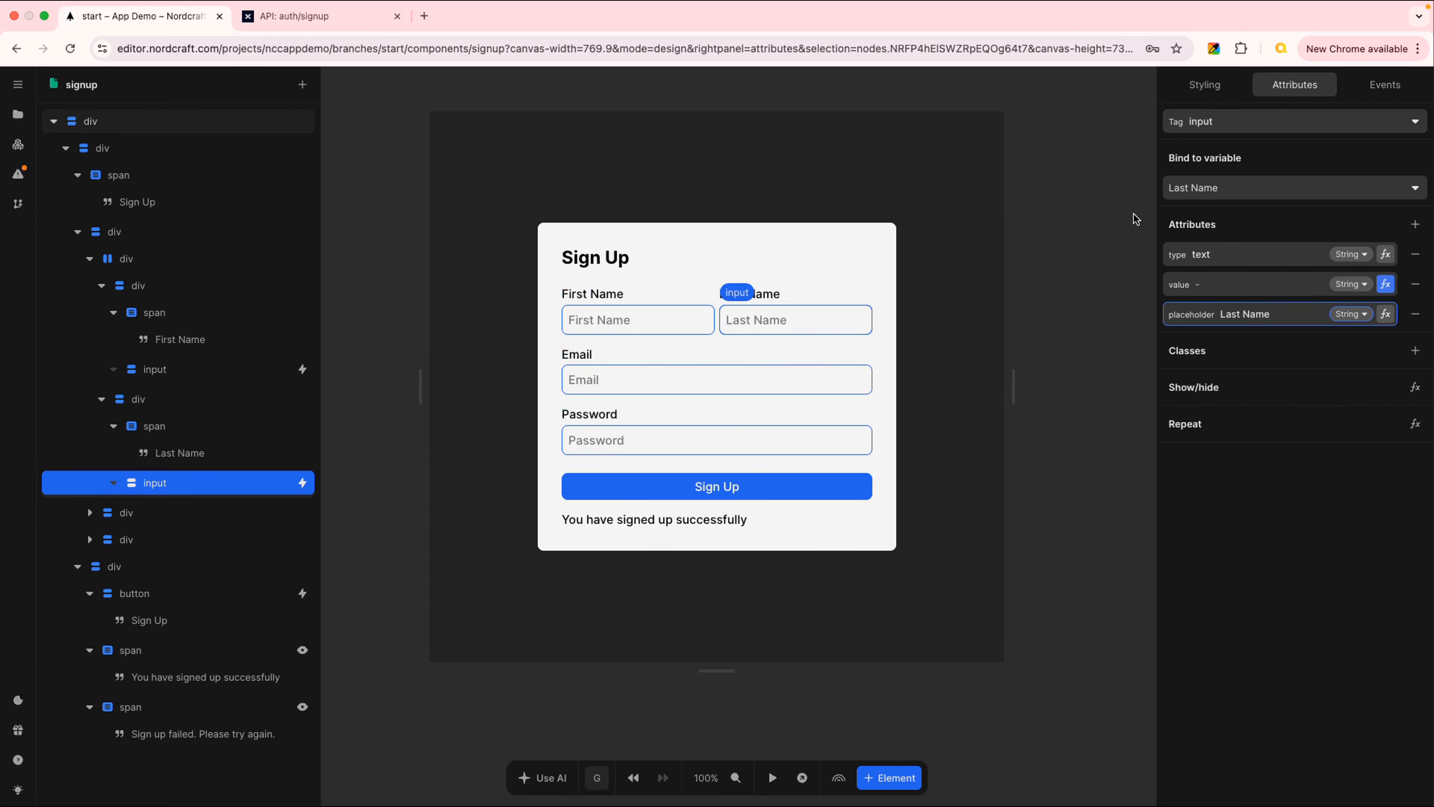
left_click(1115, 227)
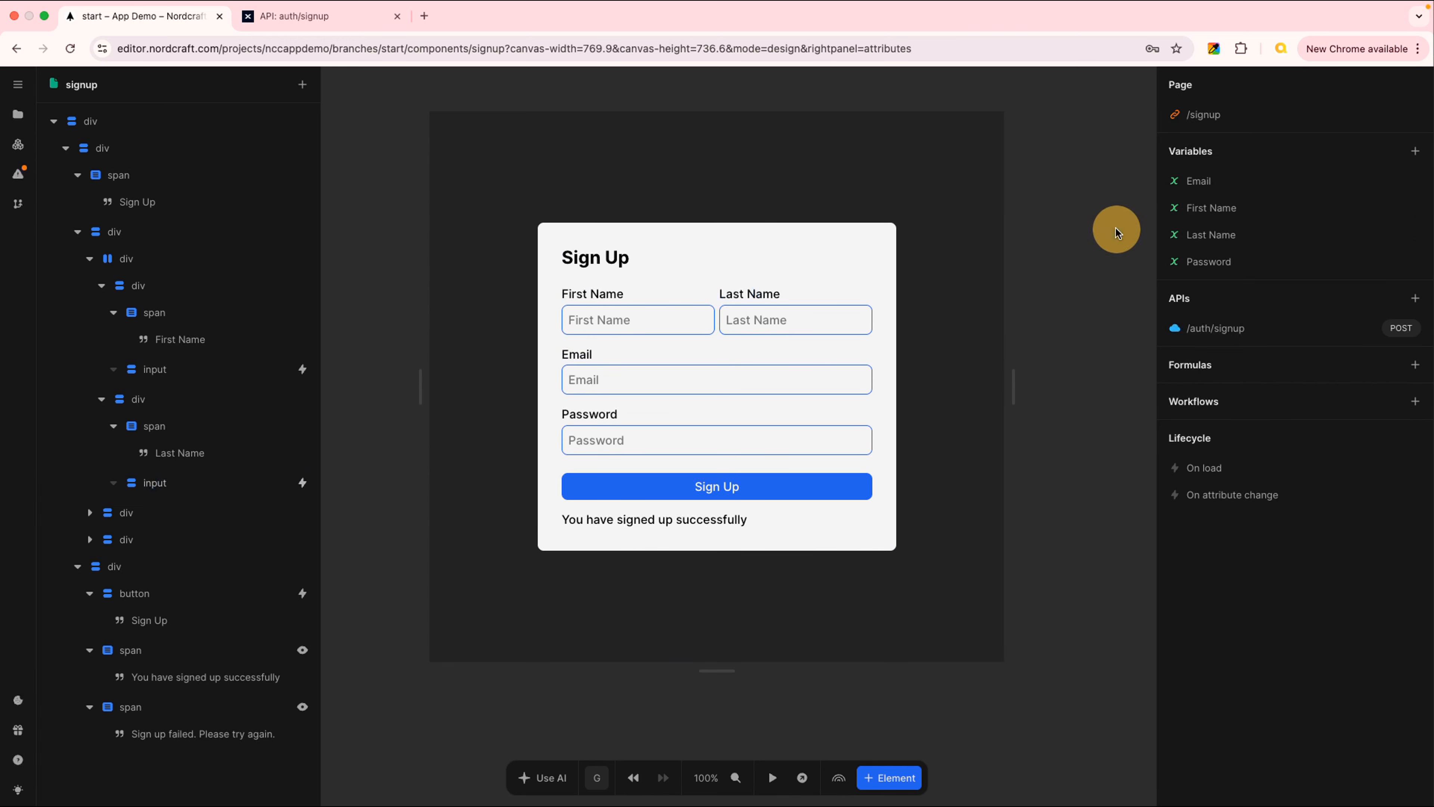
Check the /auth/signup API body (name, email, password), then return to Xano's auth/signup endpoint
left_click(1236, 330)
left_click(953, 248)
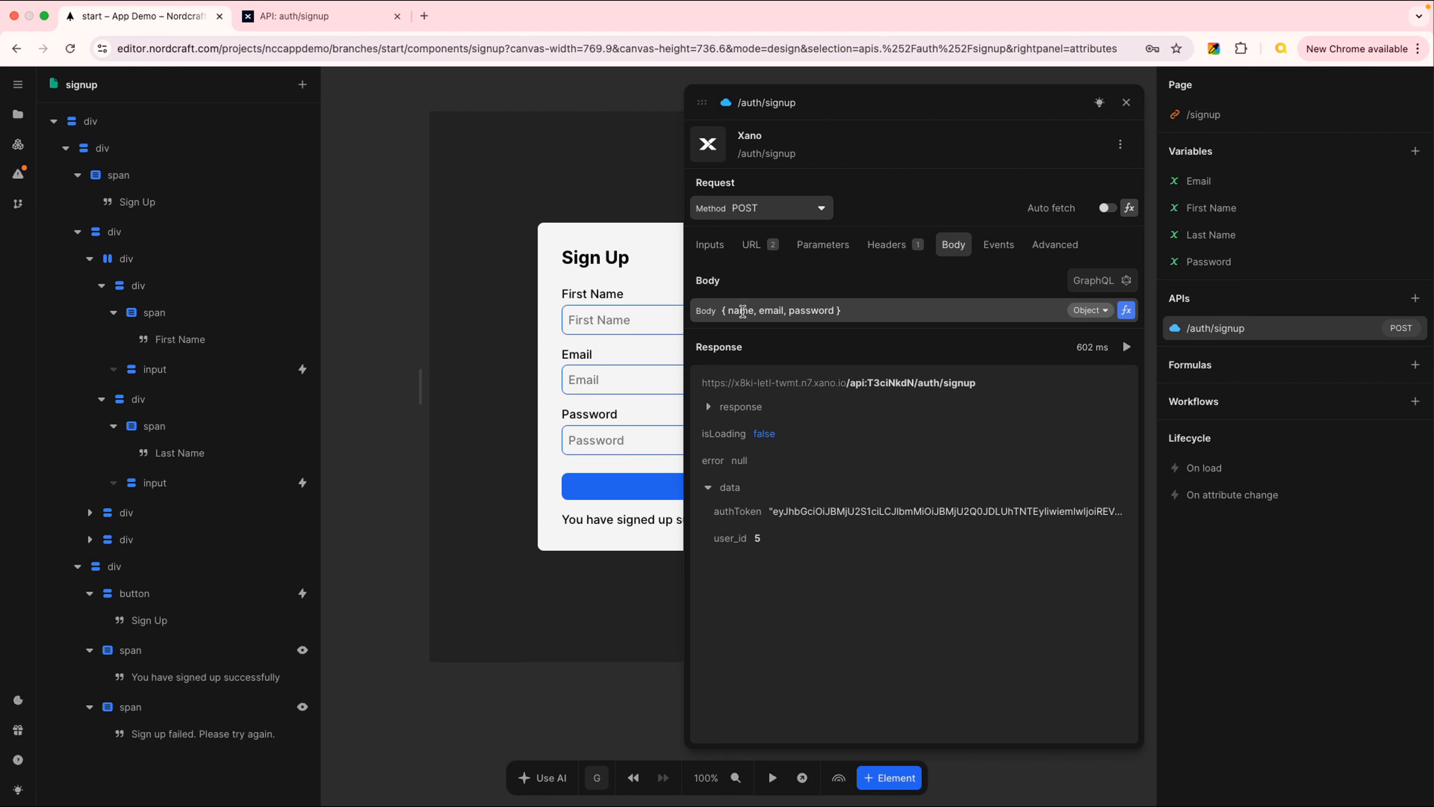
left_click(305, 16)
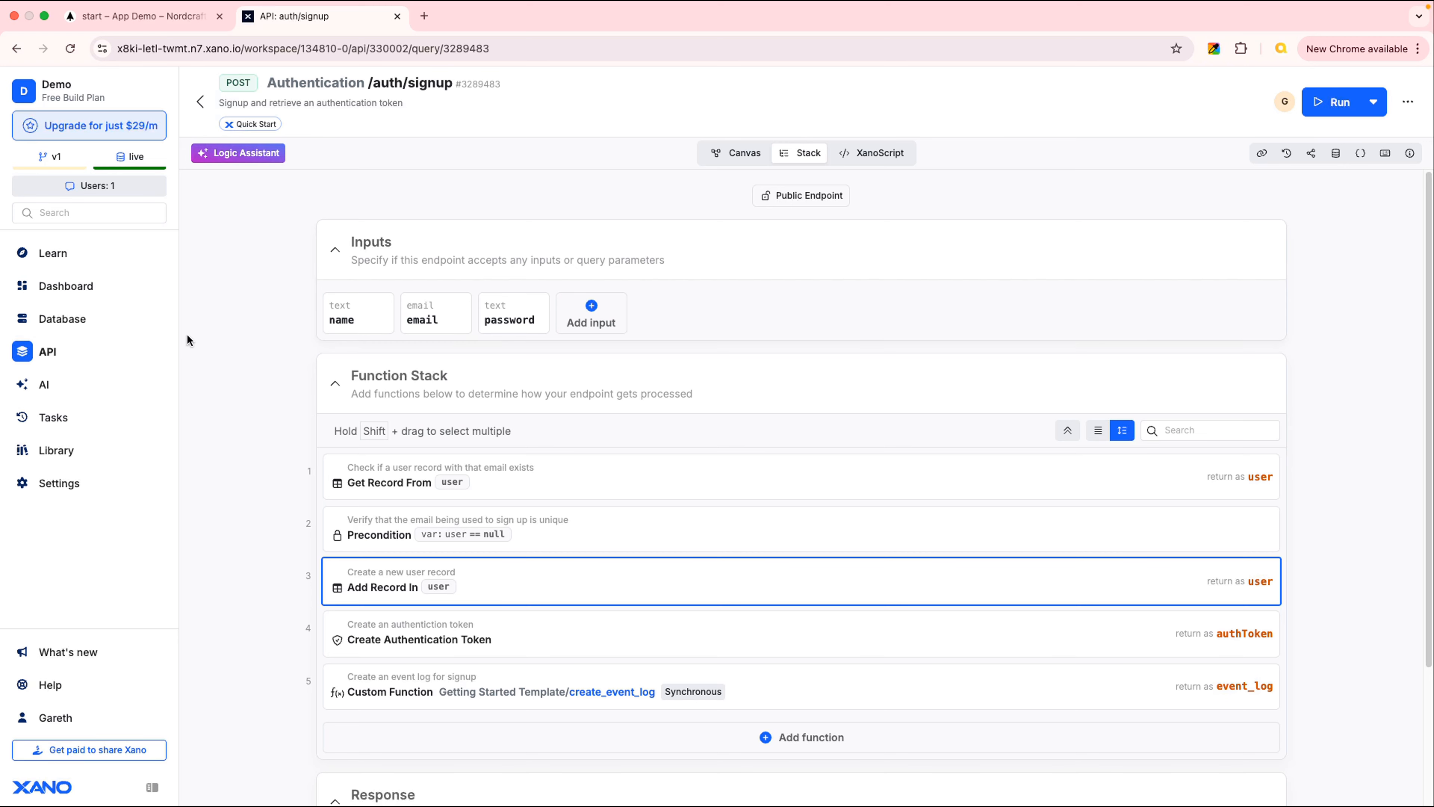
Rename the Xano user table's name column to firstname and update all endpoint references
left_click_drag(186, 336, 100, 325)
left_click(74, 318)
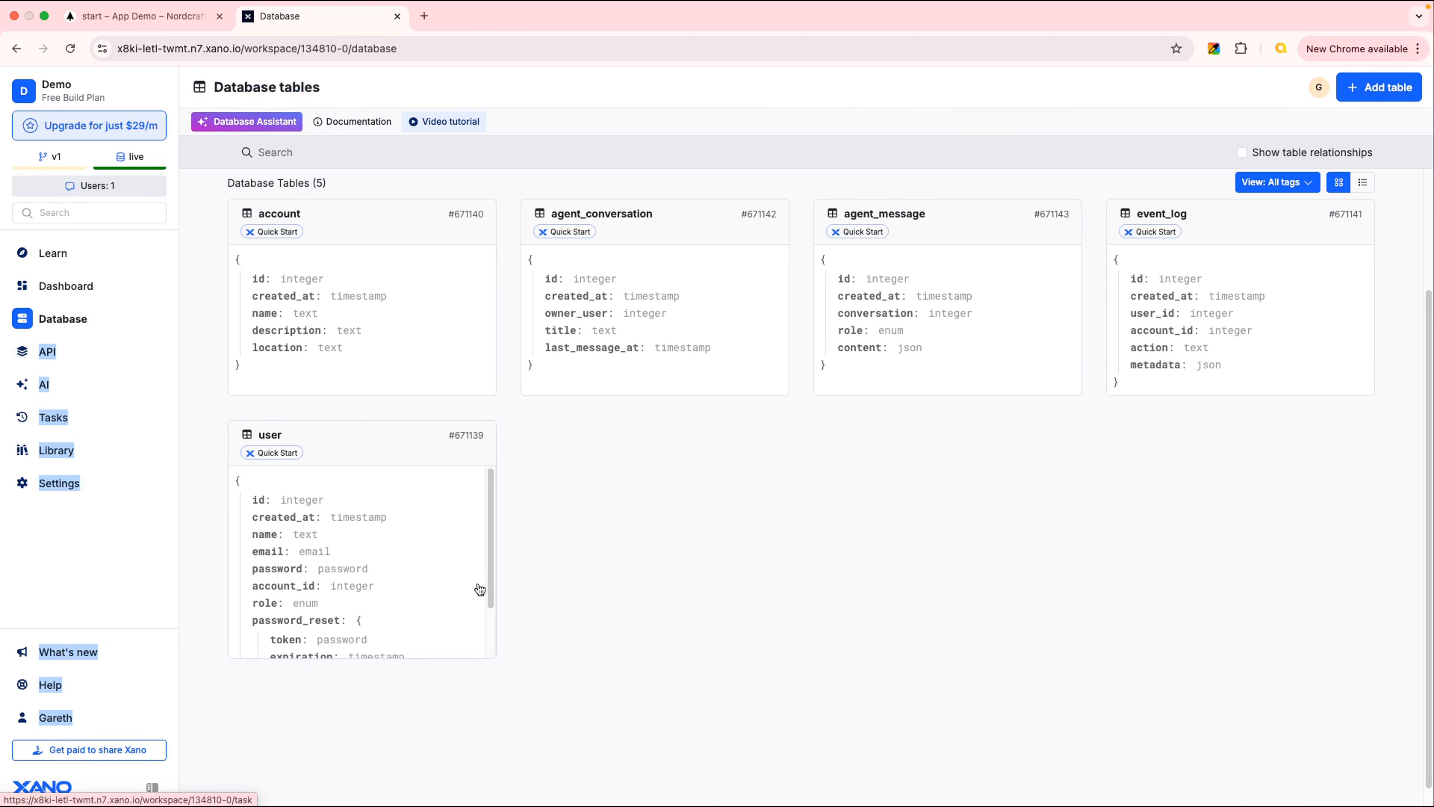
left_click(419, 511)
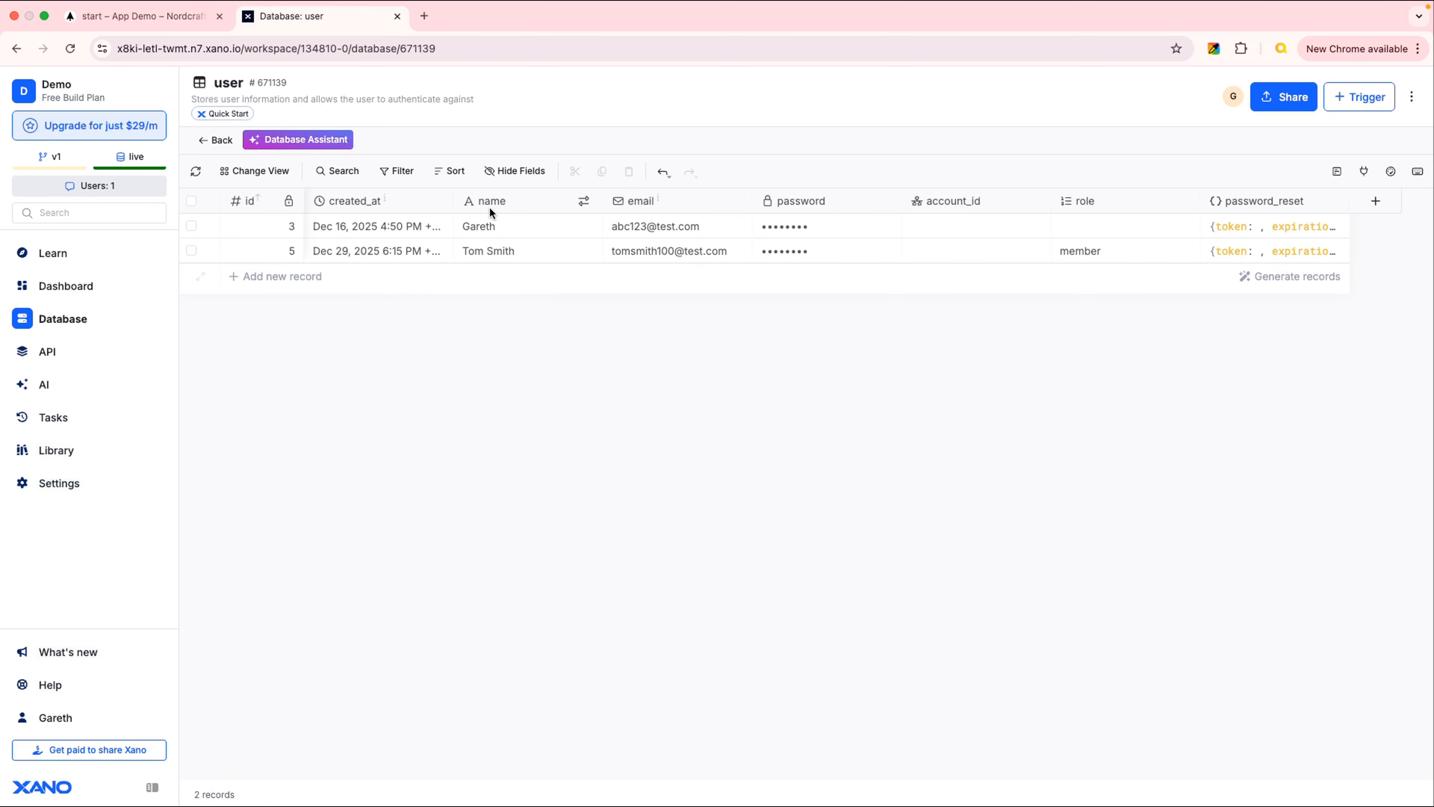
right_click(521, 203)
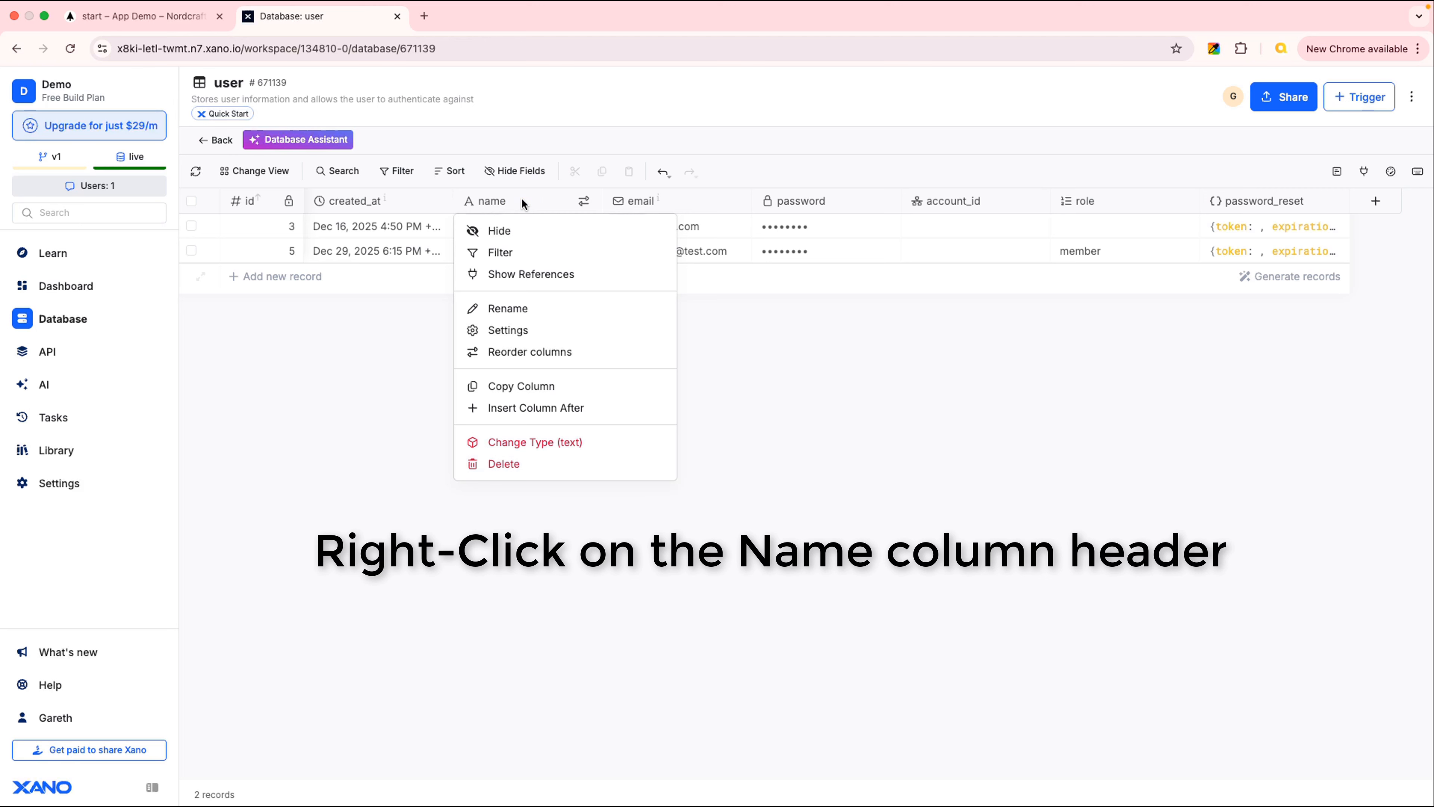
left_click(531, 310)
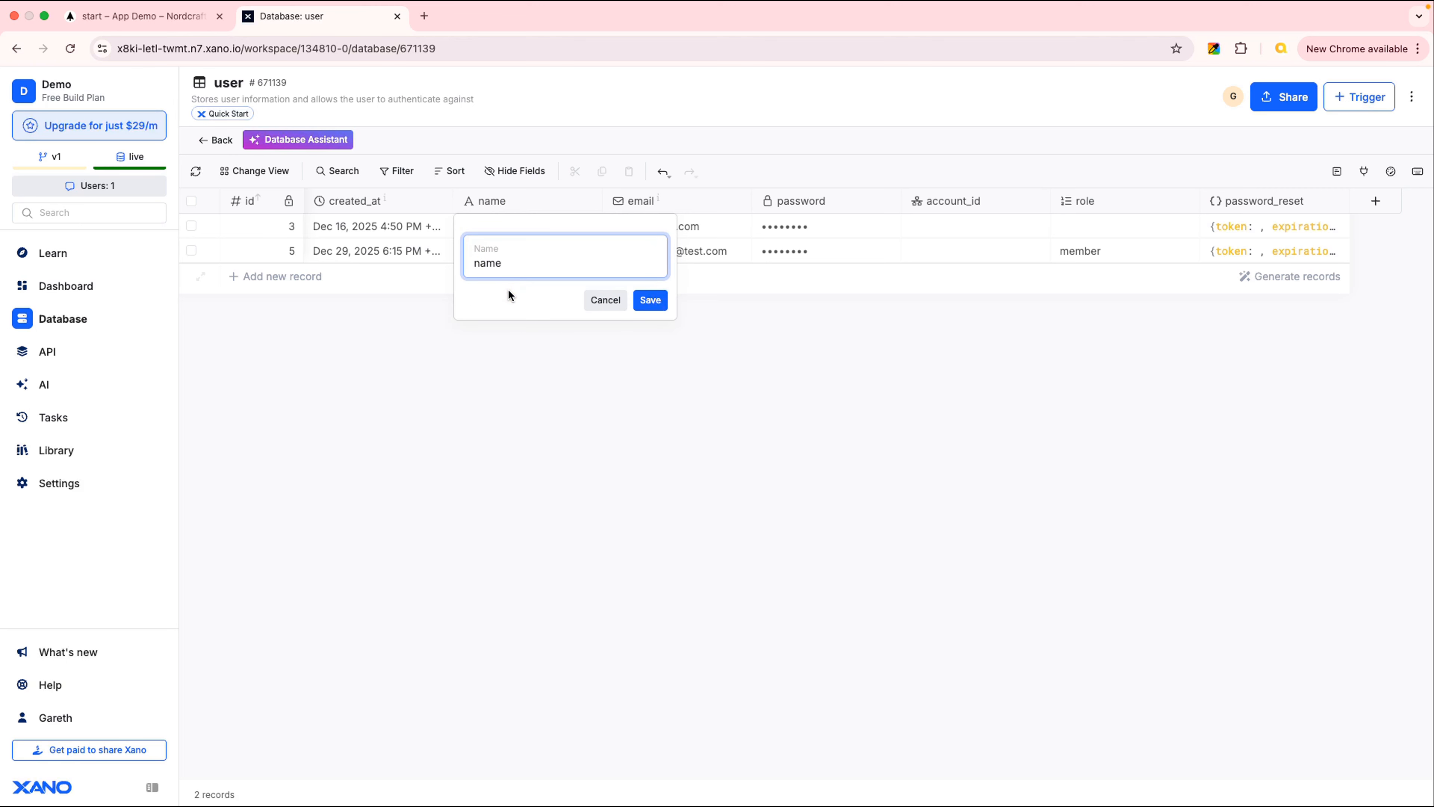
type("first")
left_click(651, 300)
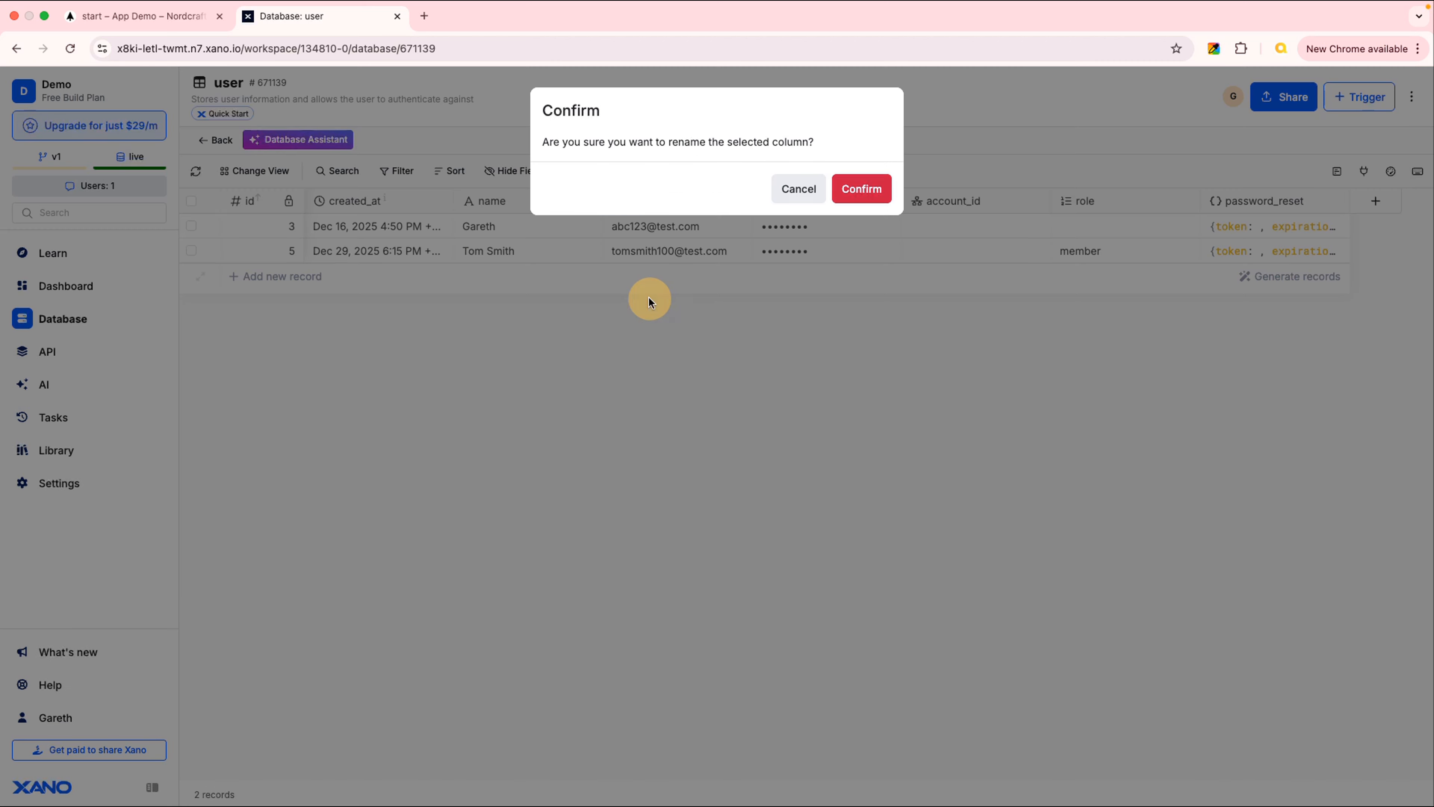
left_click(863, 190)
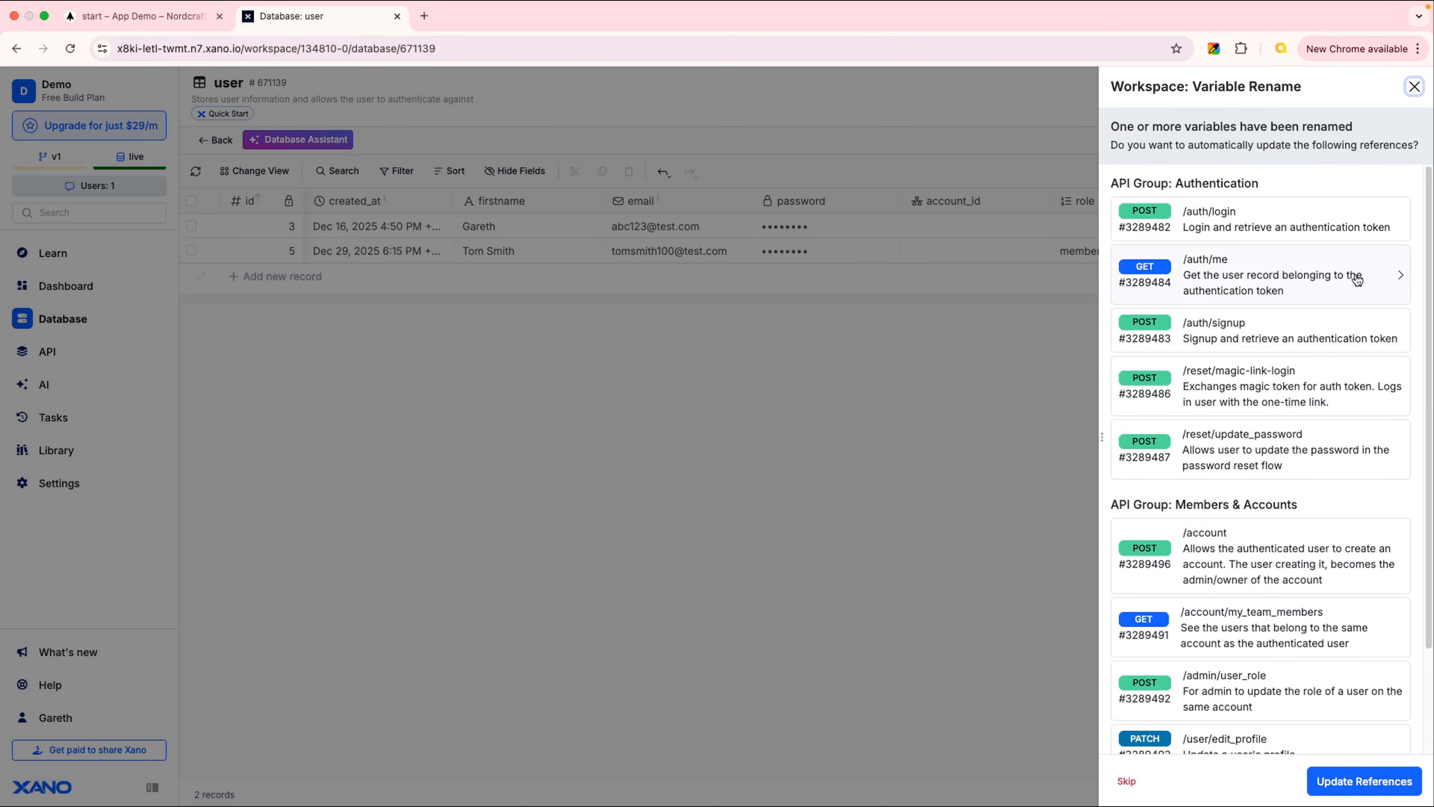
scroll(1340, 449, "down", 3)
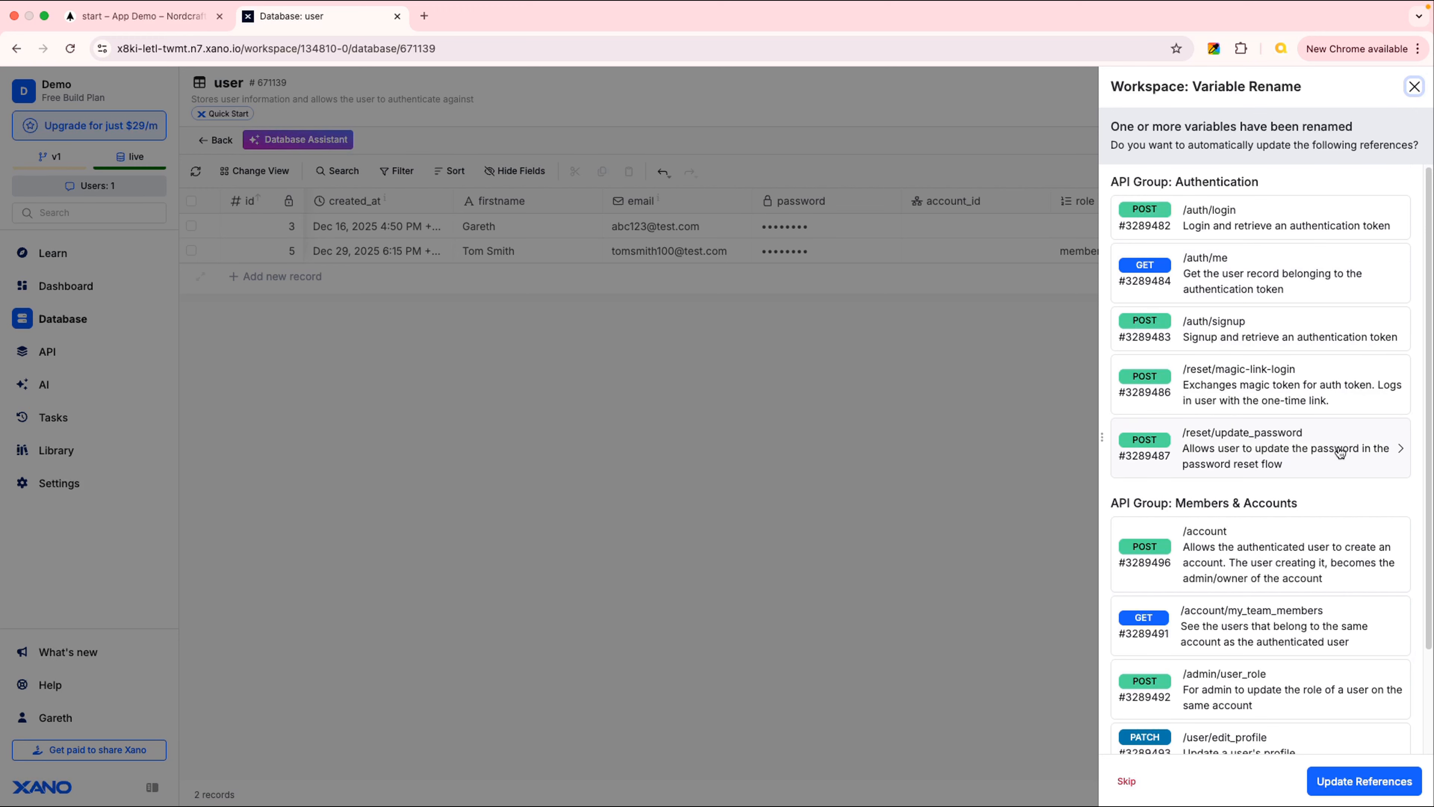
scroll(1353, 282, "up", 3)
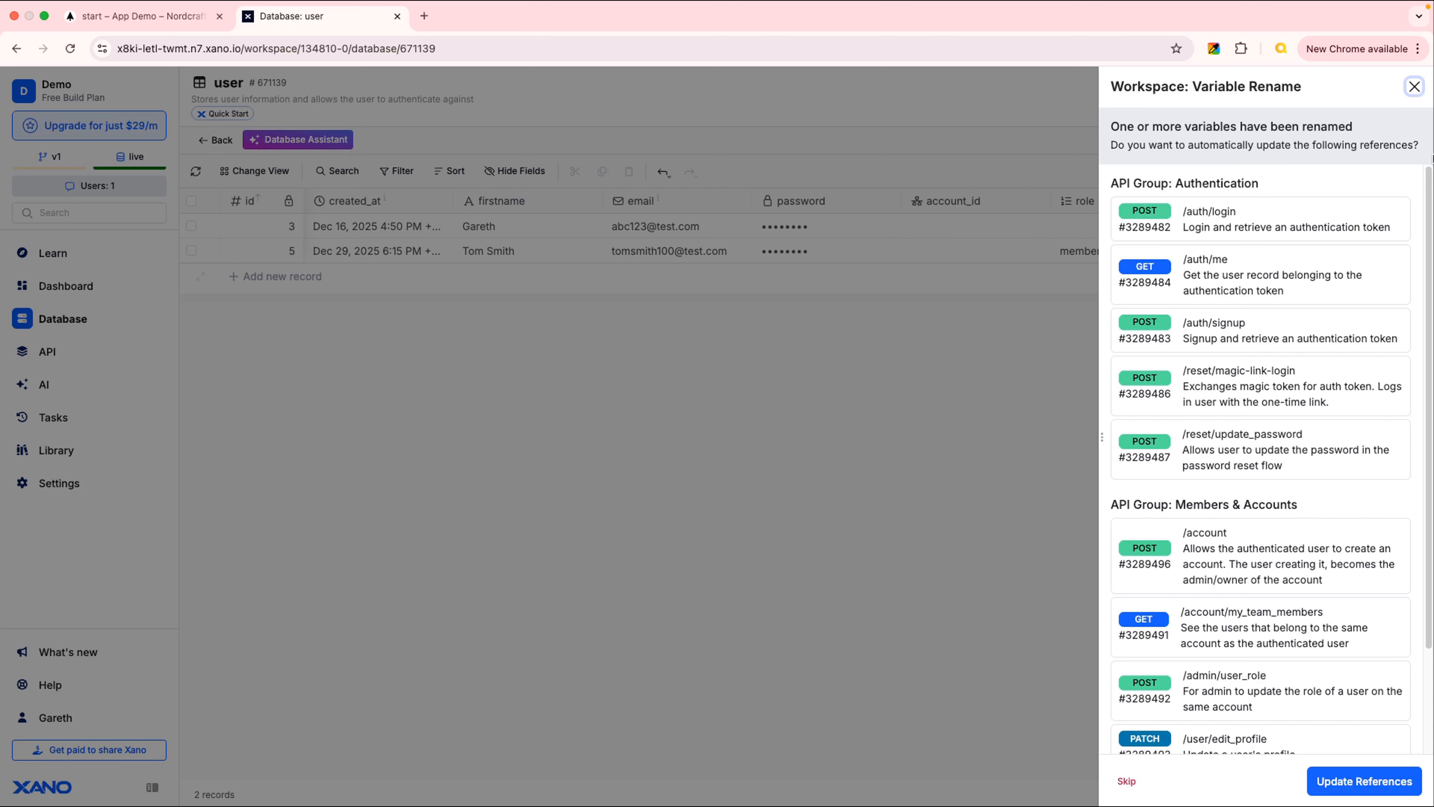
left_click(1360, 783)
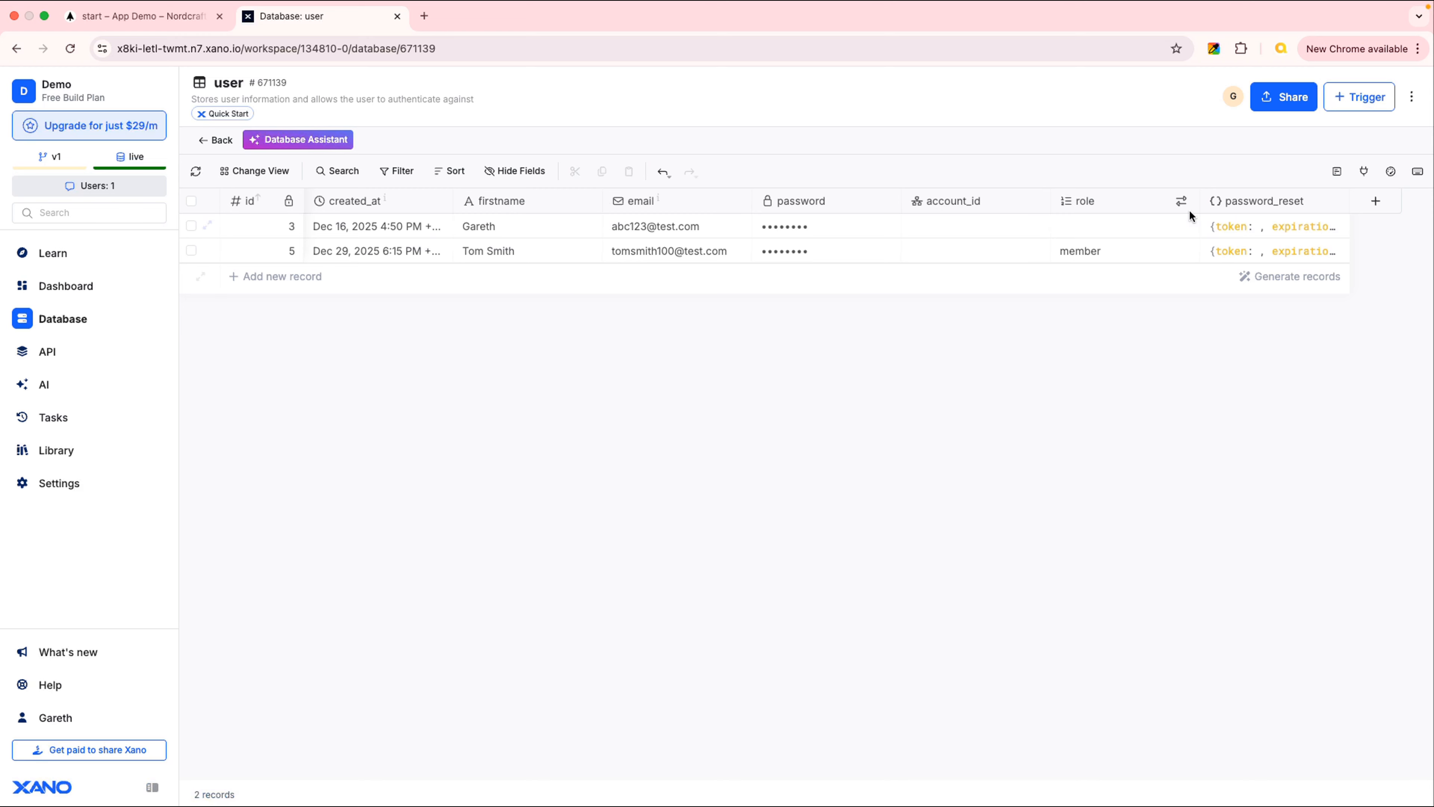
Add a lastname text column with format None to the user table, next to firstname
left_click(1379, 203)
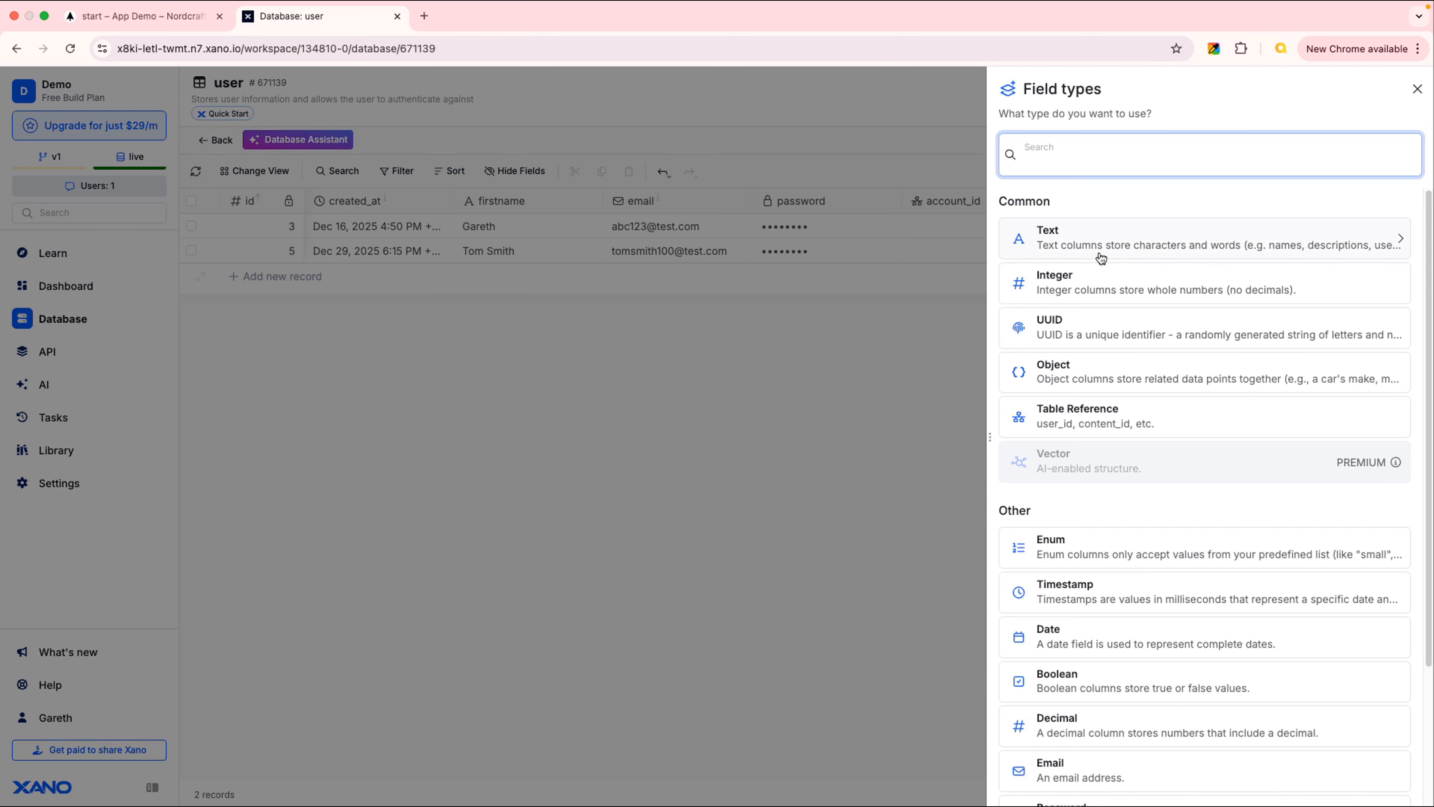
left_click(1158, 238)
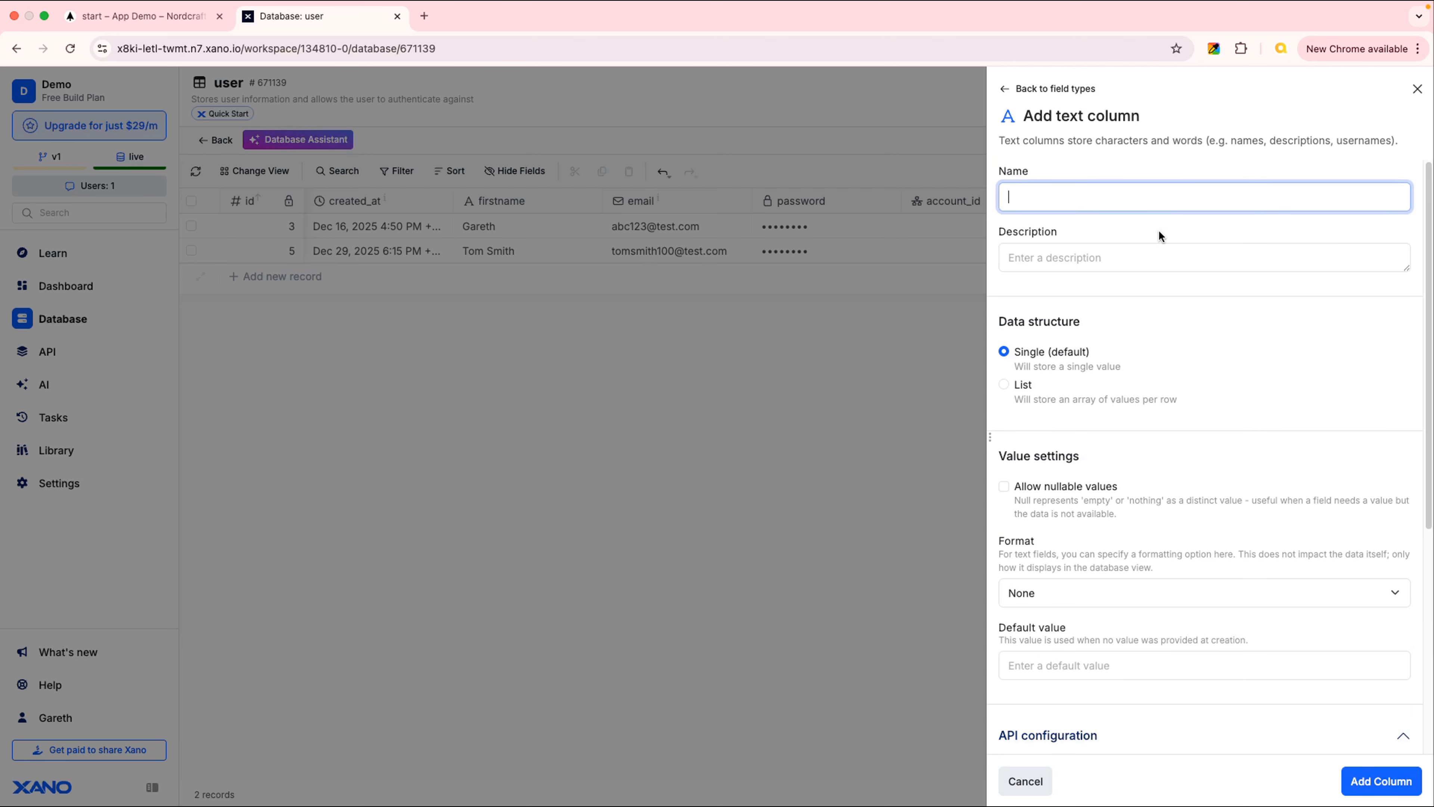
type("Last")
key("Tab")
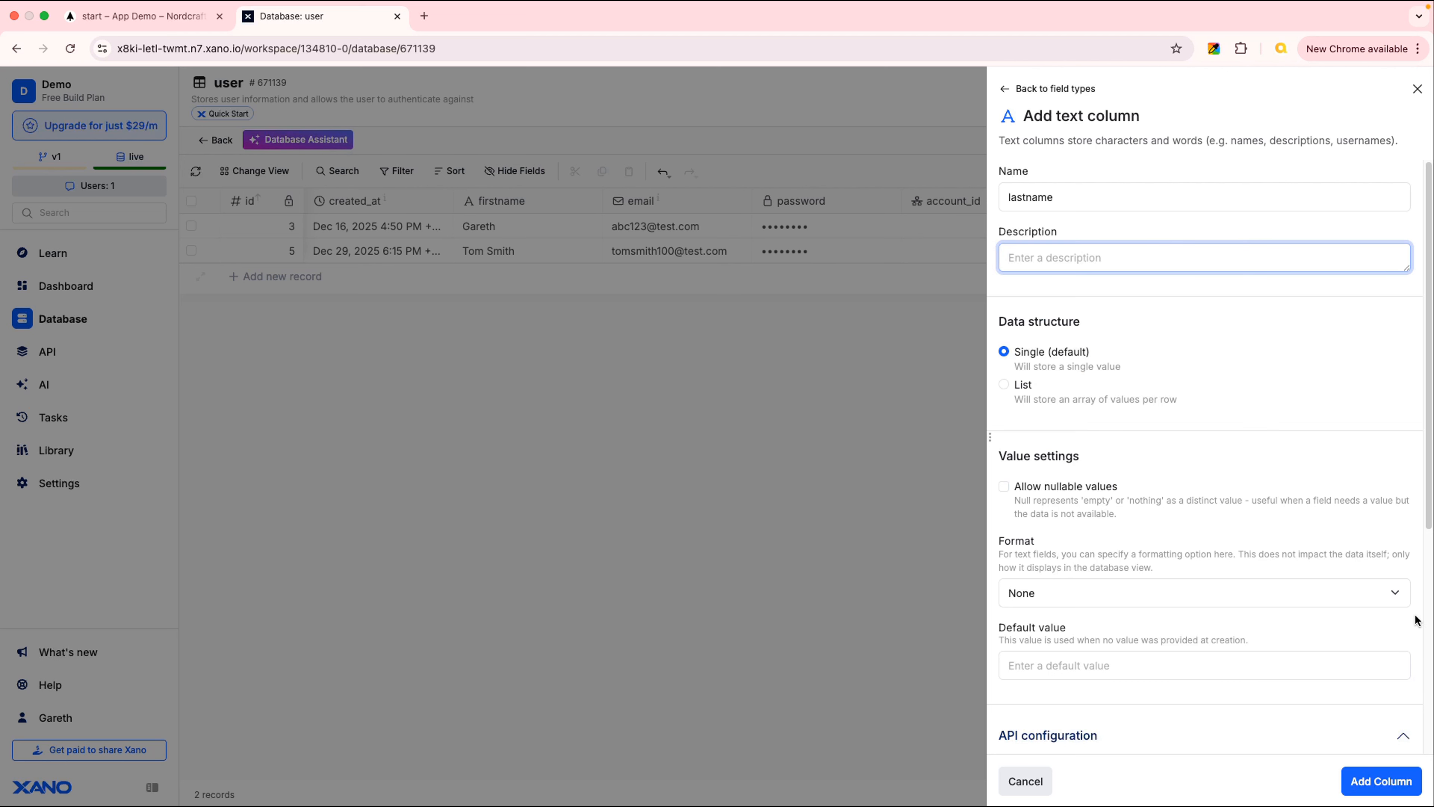
left_click(1398, 594)
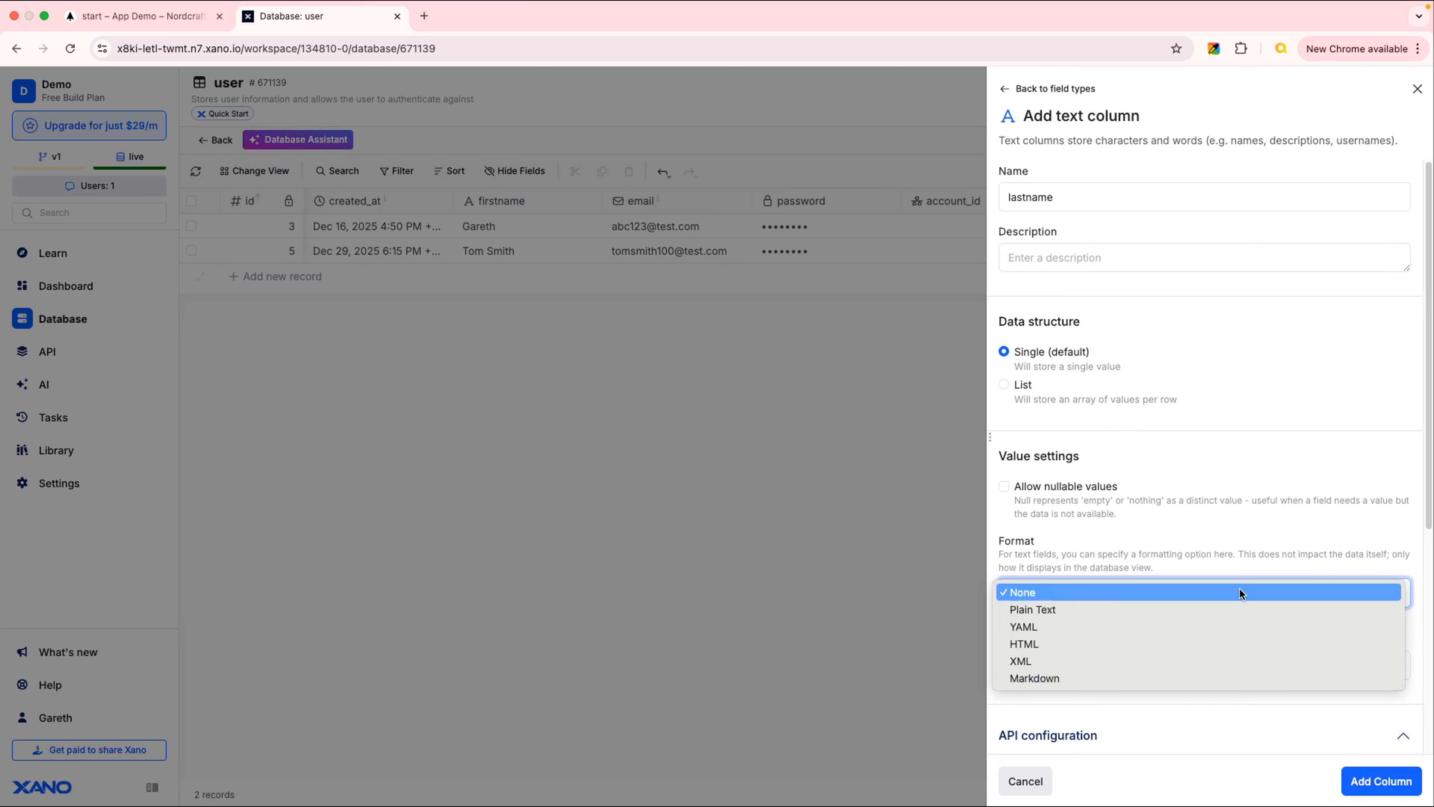
left_click(1225, 544)
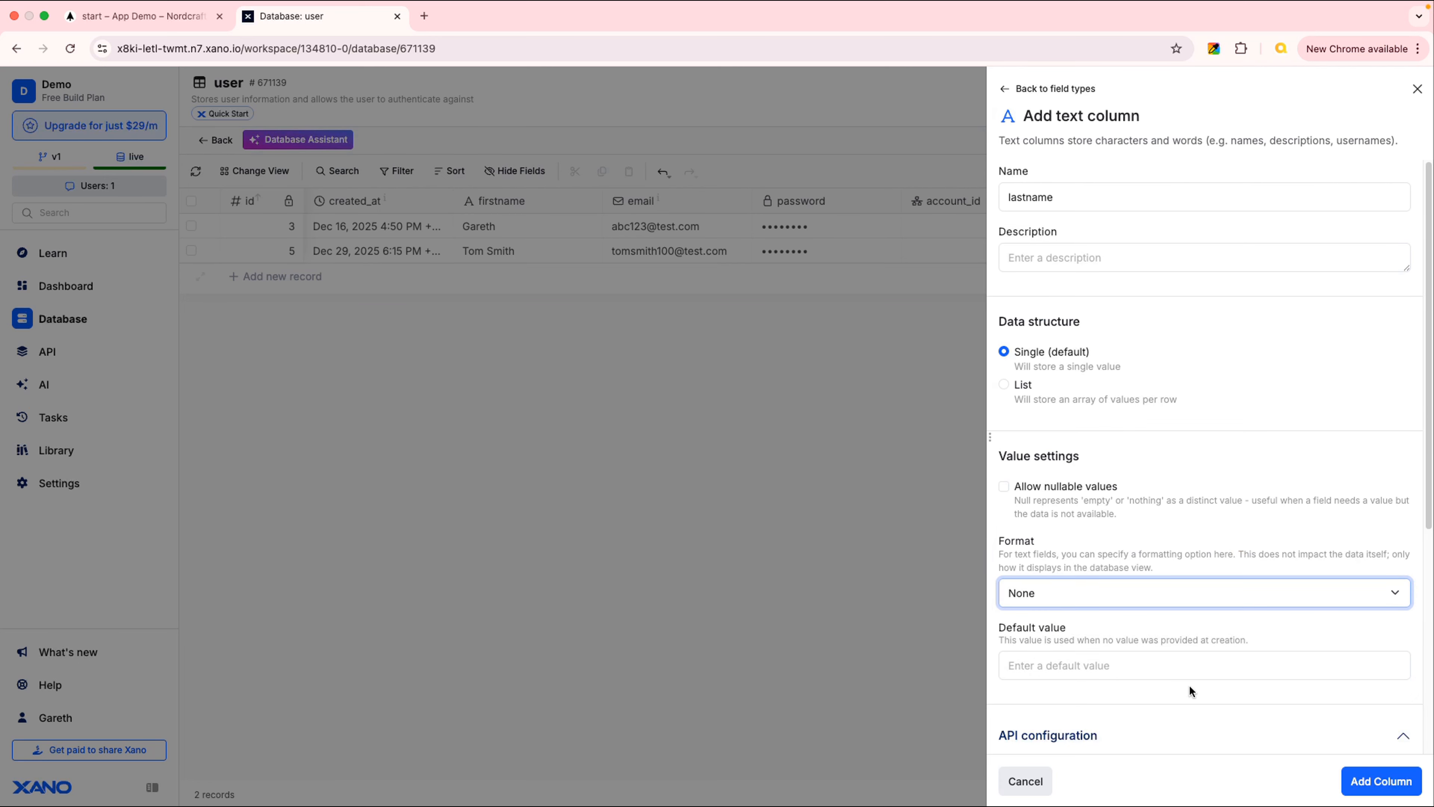
scroll(1336, 700, "down", 6)
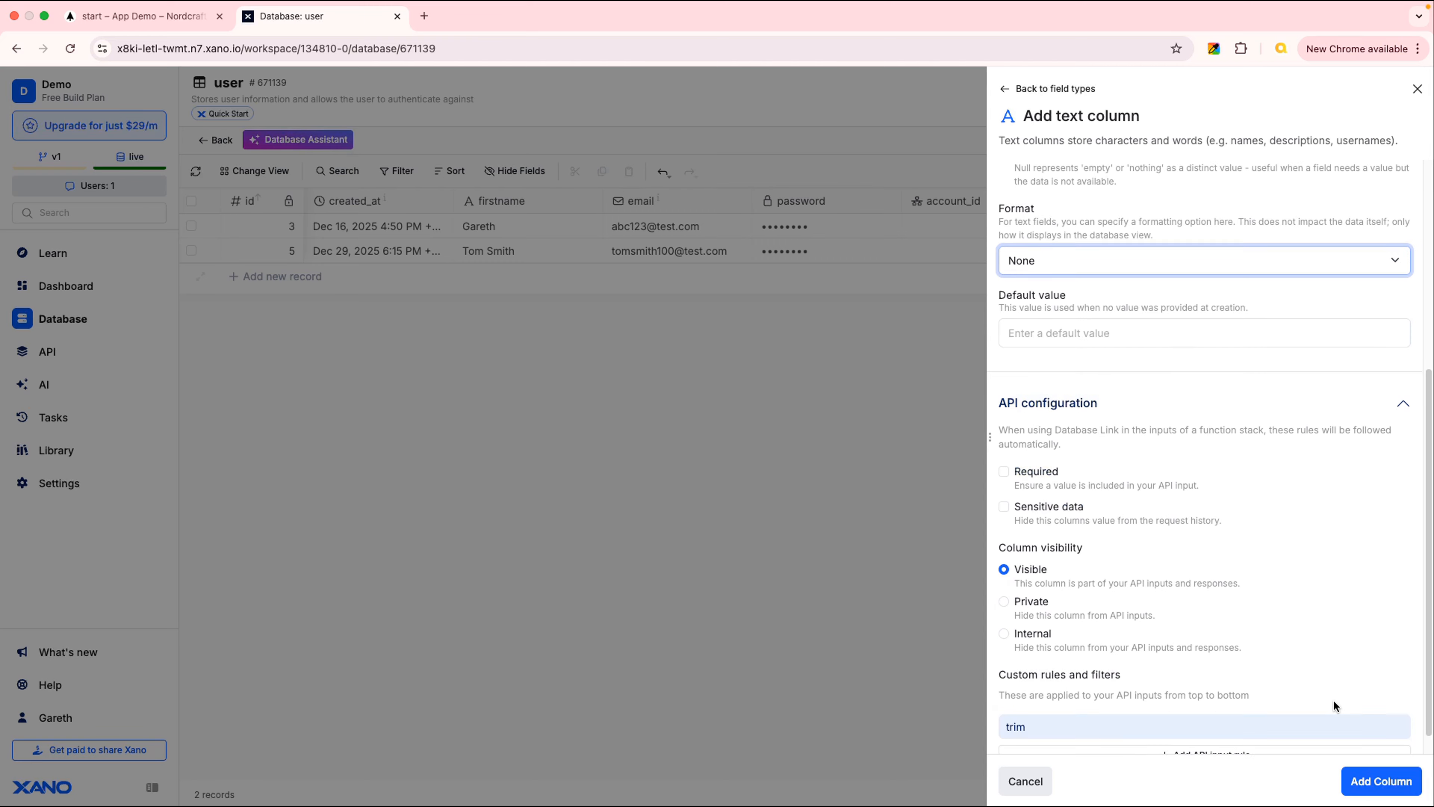
left_click(1381, 782)
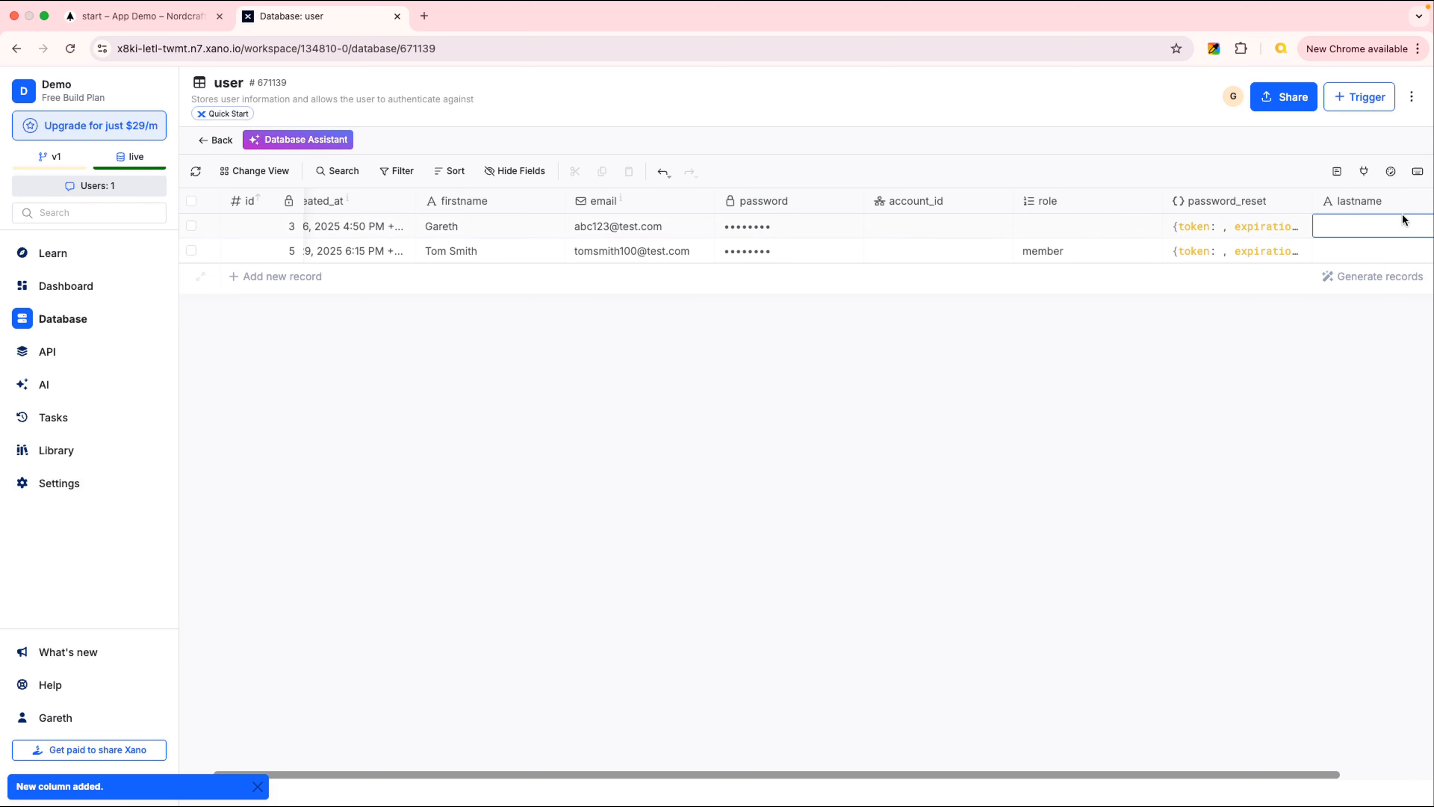
left_click_drag(1258, 775, 951, 785)
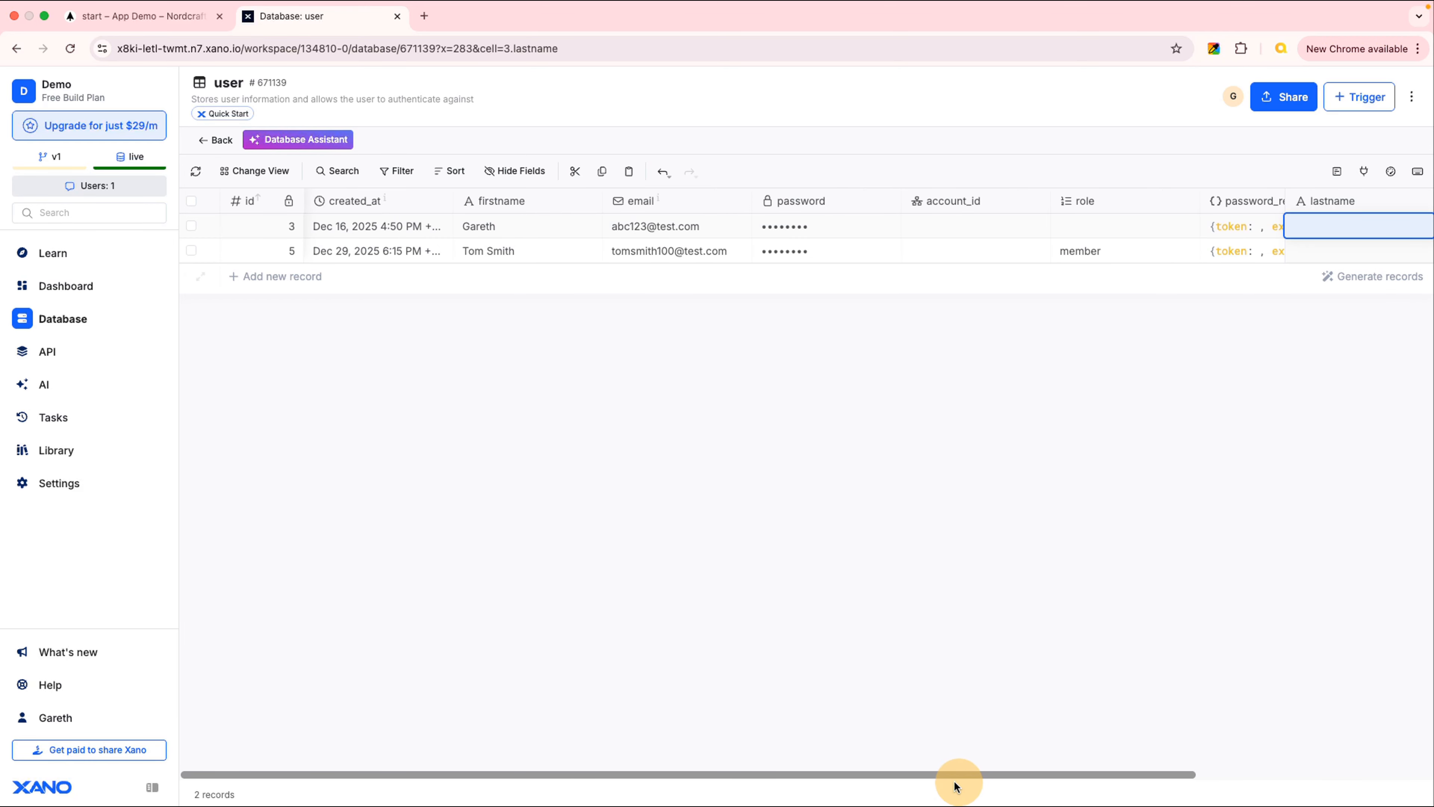
Open the auth/signup endpoint in the Authentication API group
left_click(47, 351)
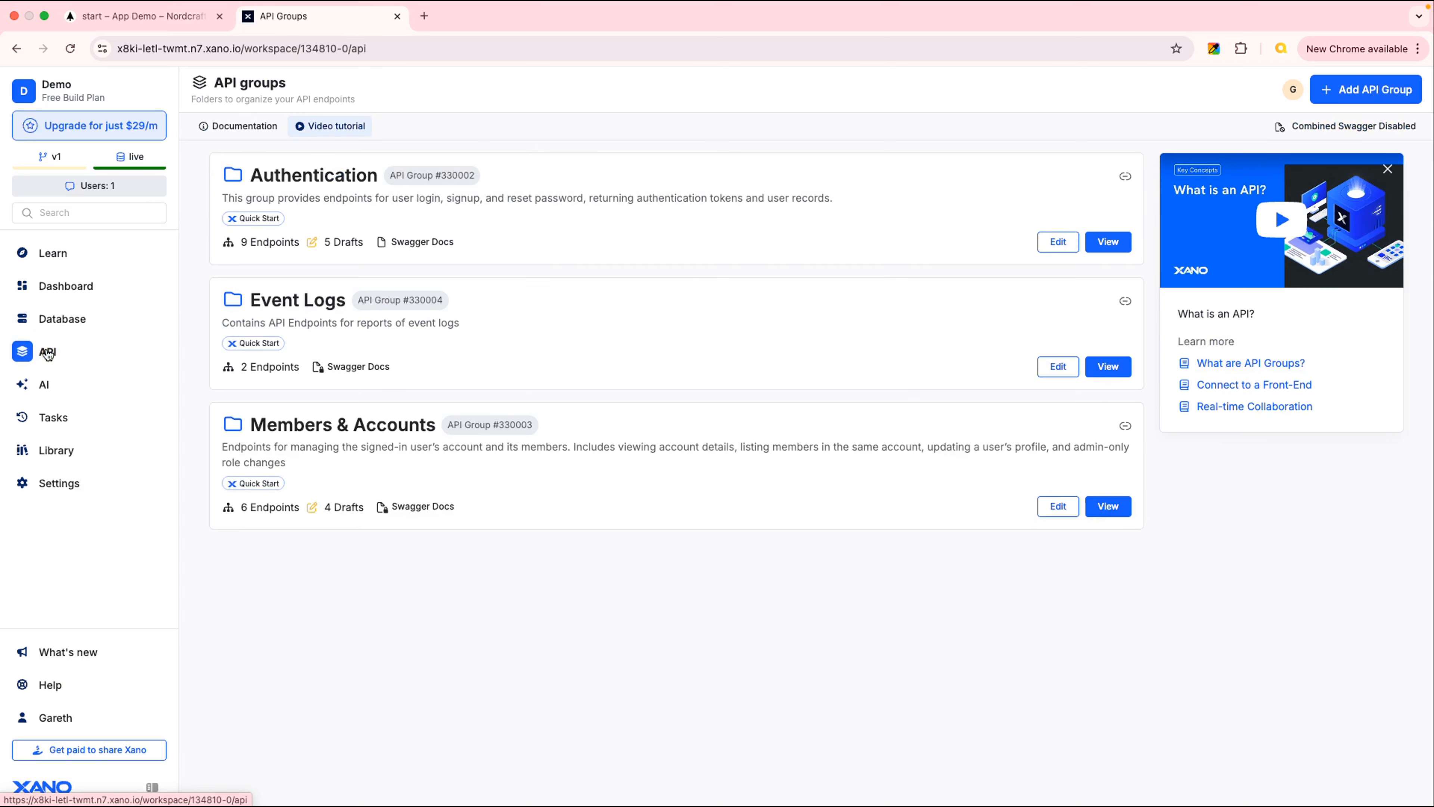
left_click(570, 223)
left_click(483, 446)
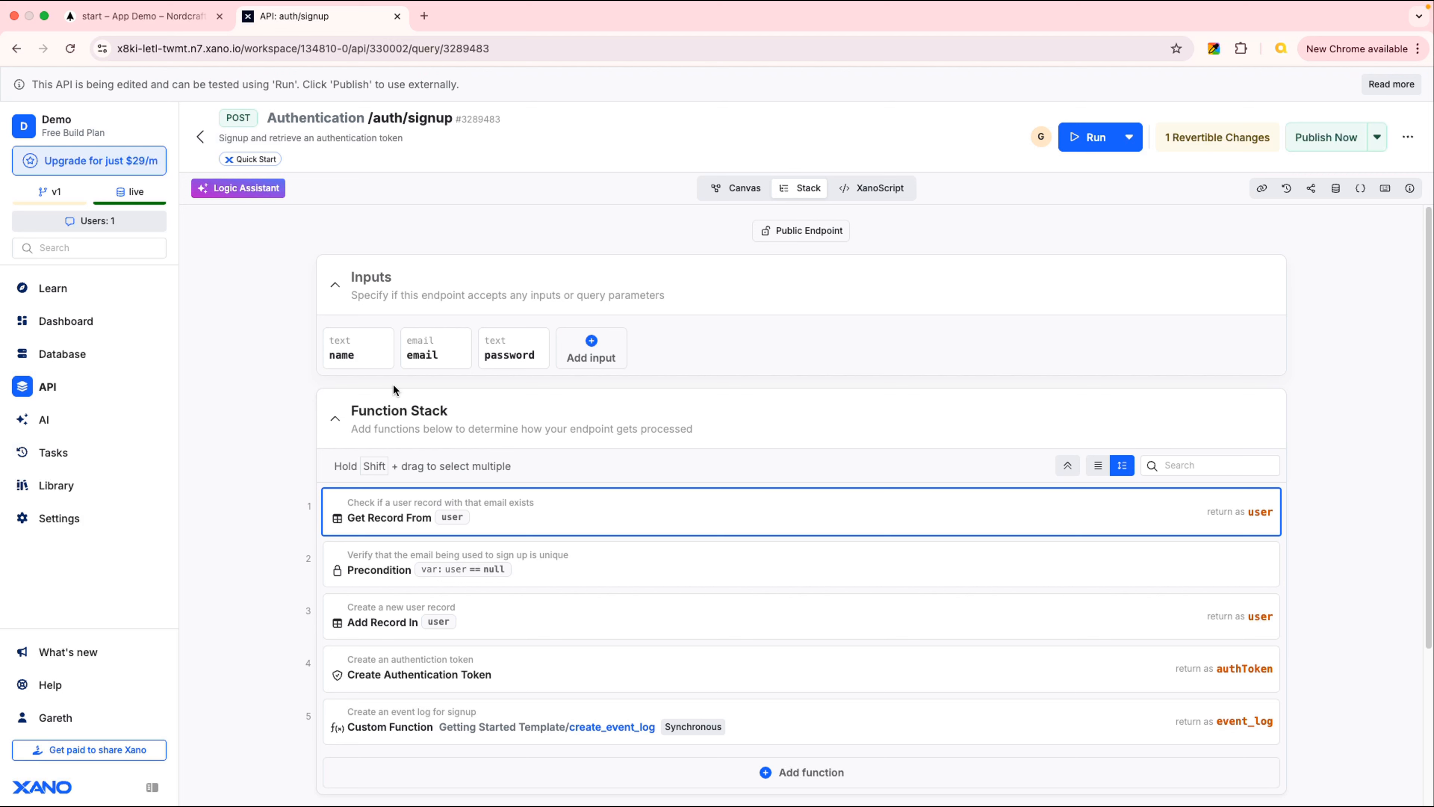
Rename the name input to firstname and update the Add Record references to it
left_click(365, 353)
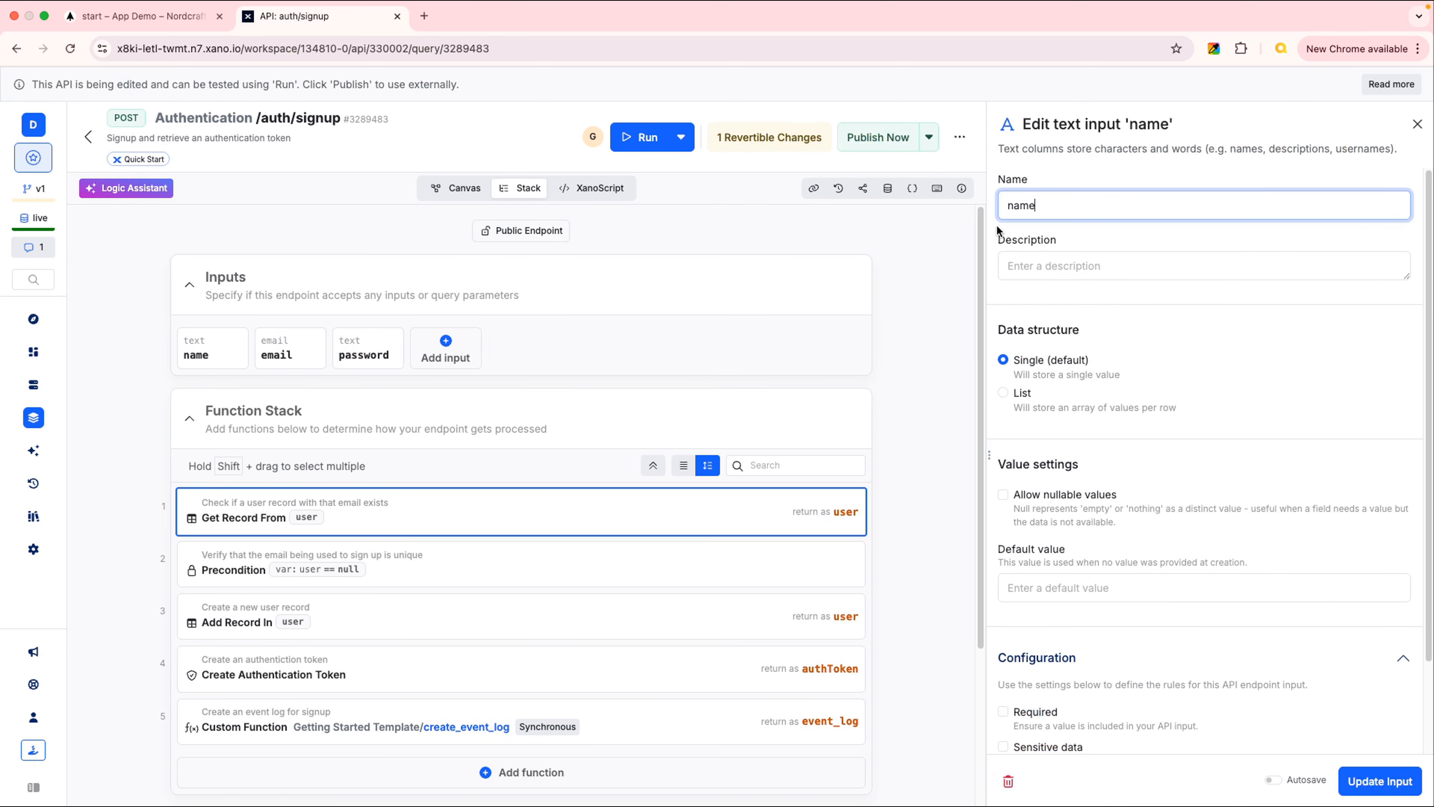
left_click(1132, 276)
type("first")
key("Tab")
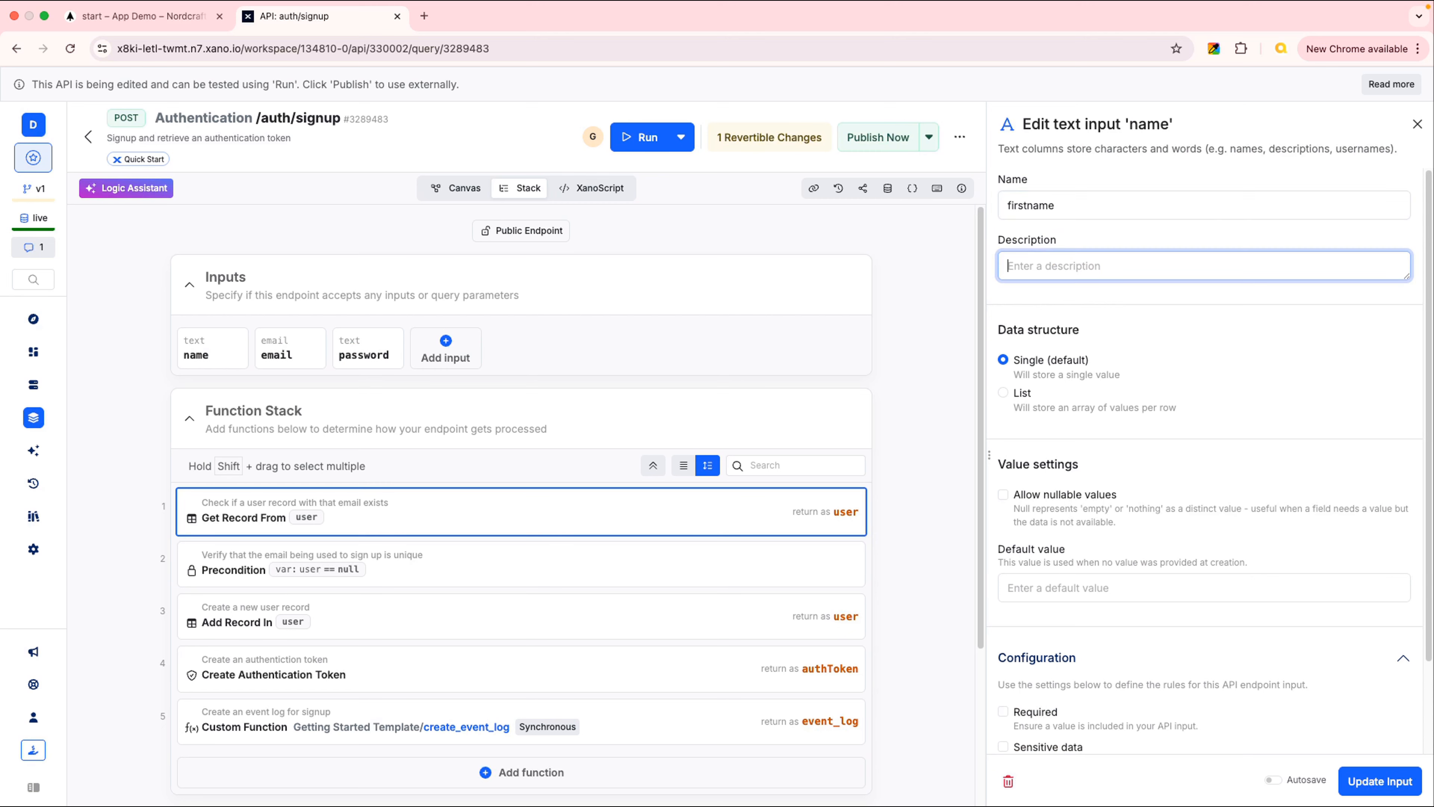
left_click(1384, 784)
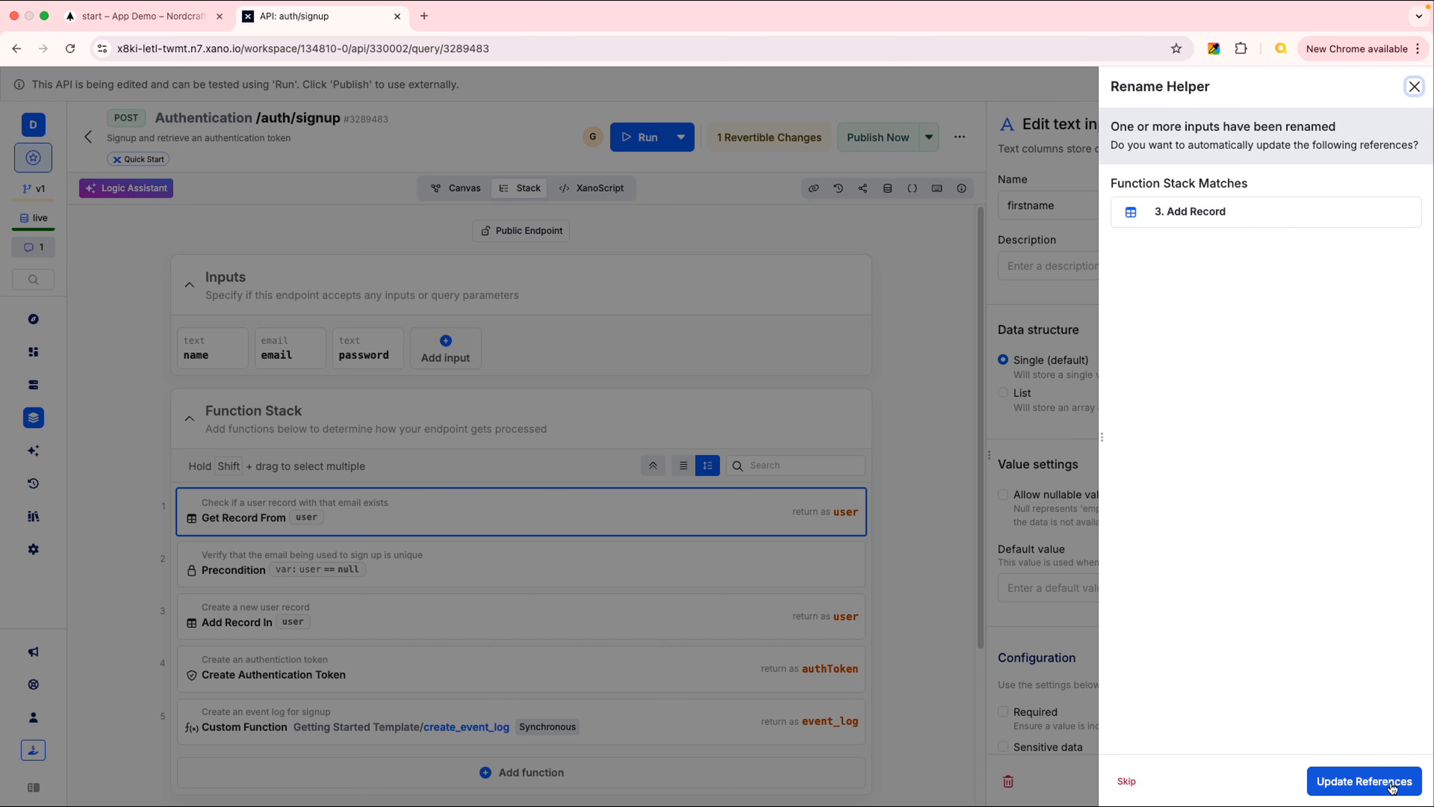
left_click(1356, 782)
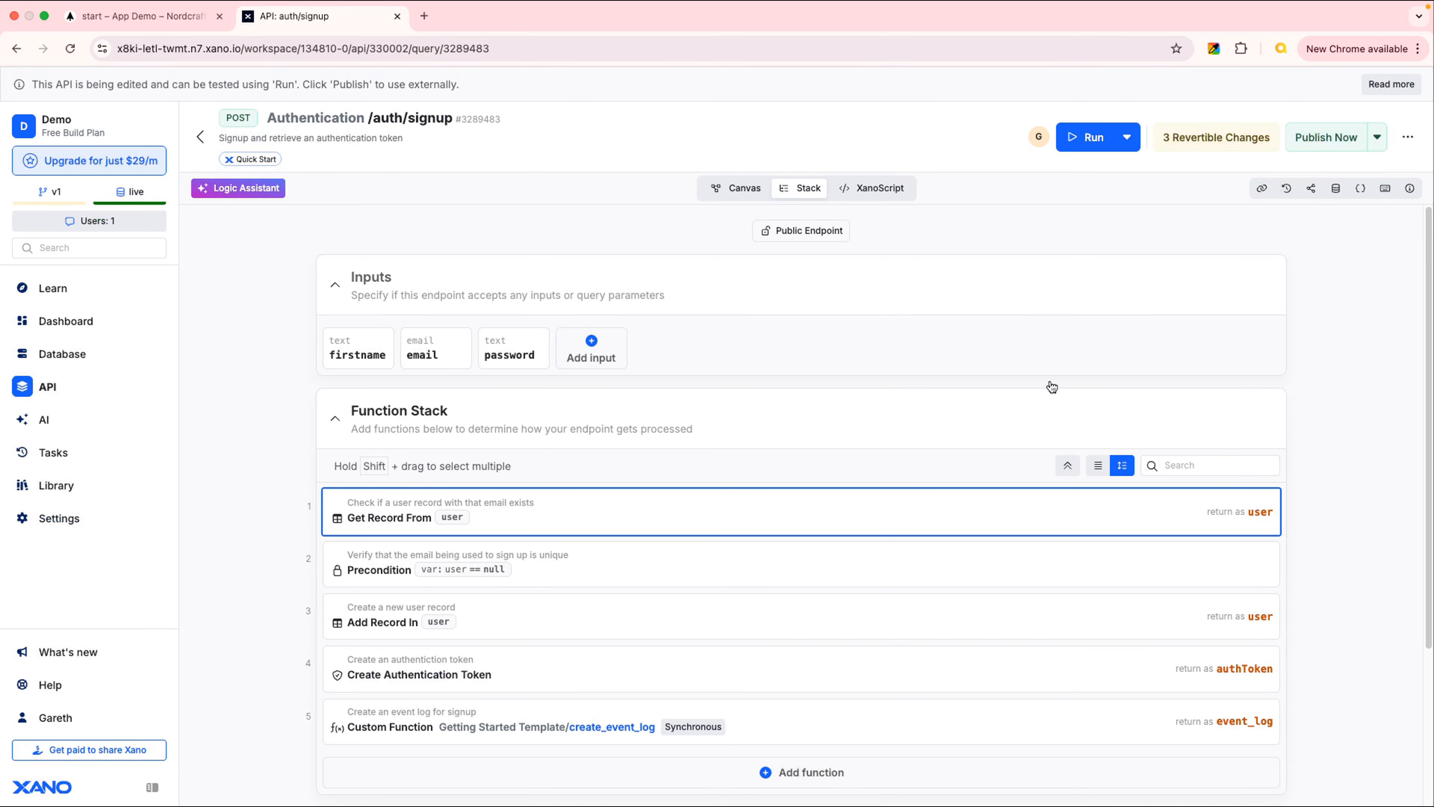
Create a text input named lastname on auth/signup, alongside firstname, email and password
left_click(590, 347)
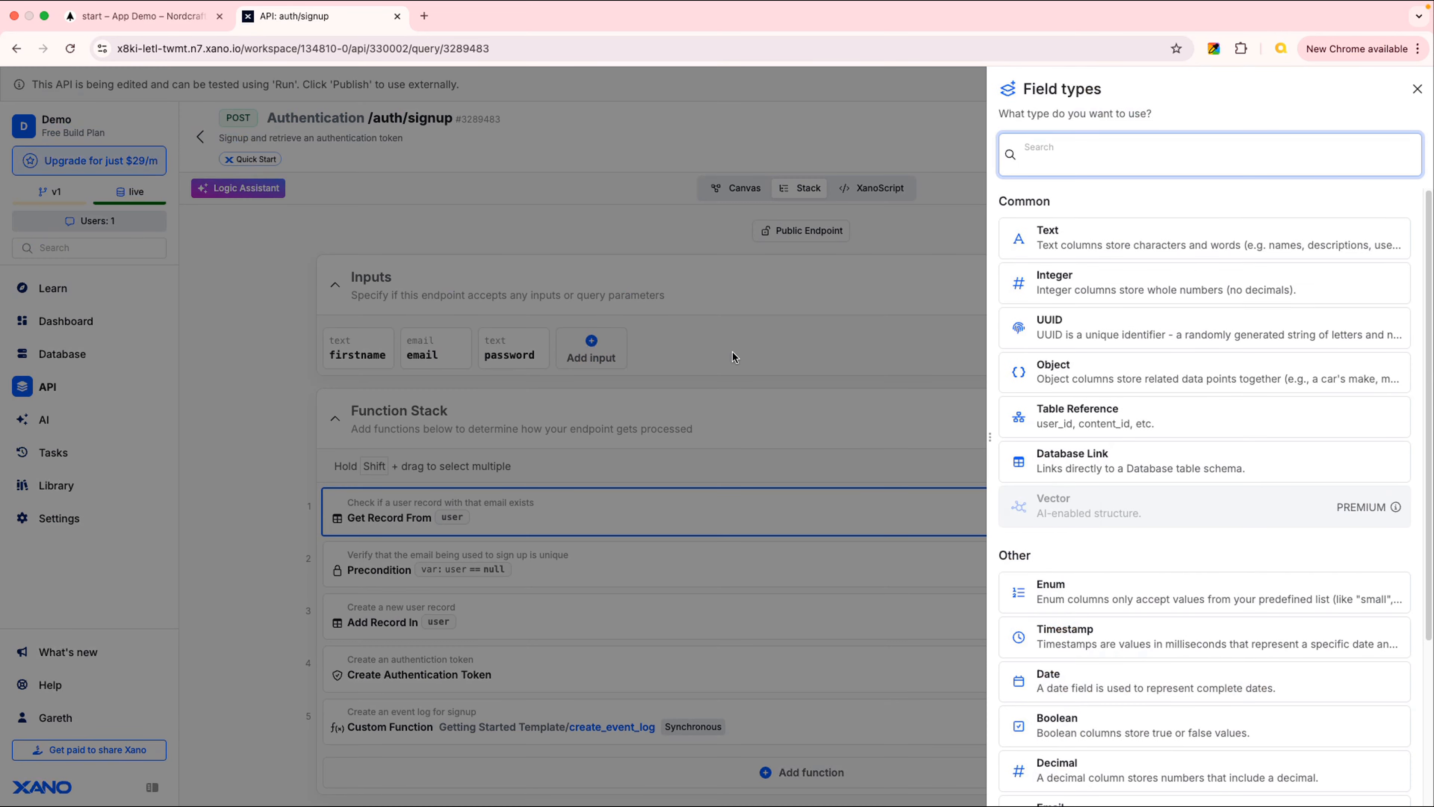
left_click(1113, 244)
type("la")
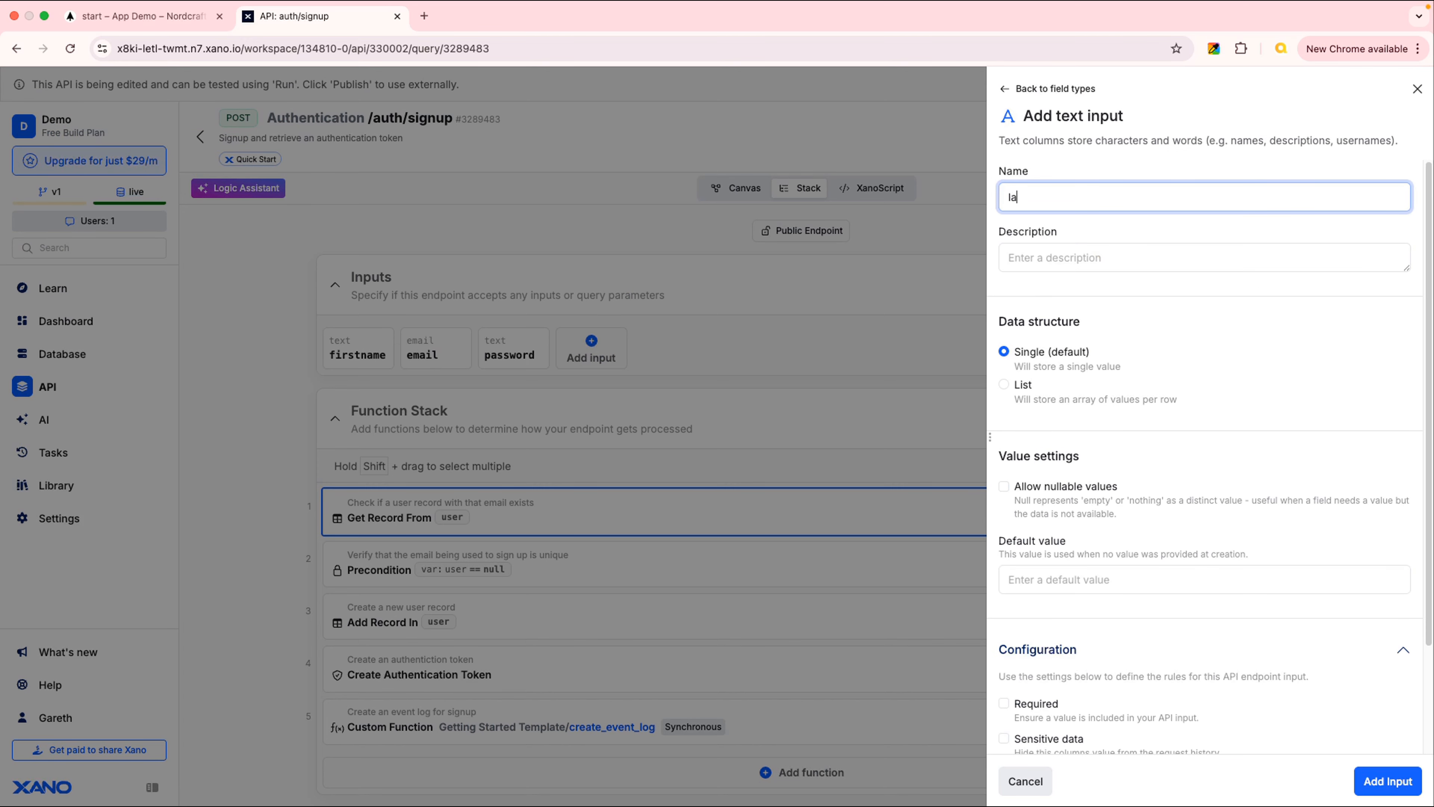
type("stname")
key("Tab")
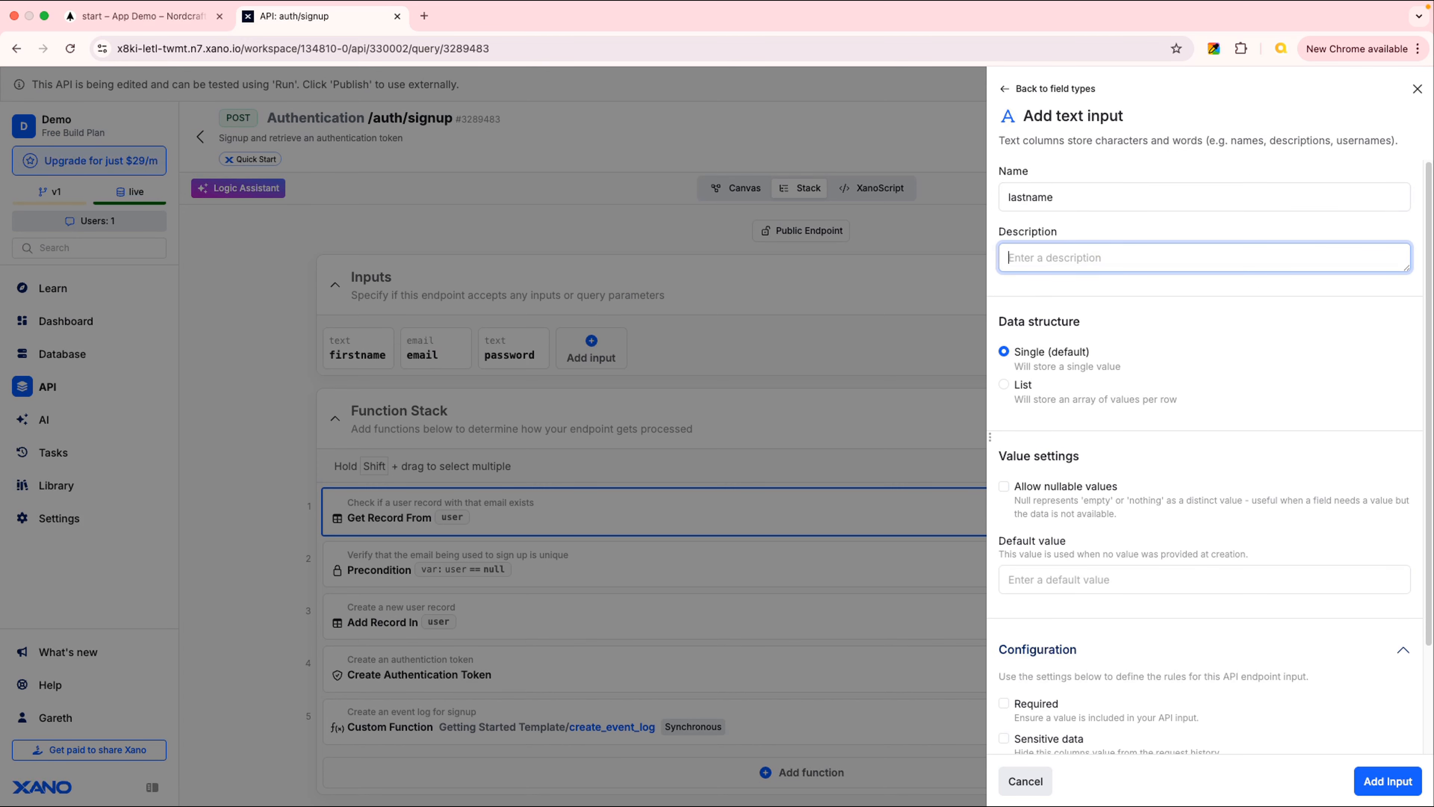
left_click(1378, 781)
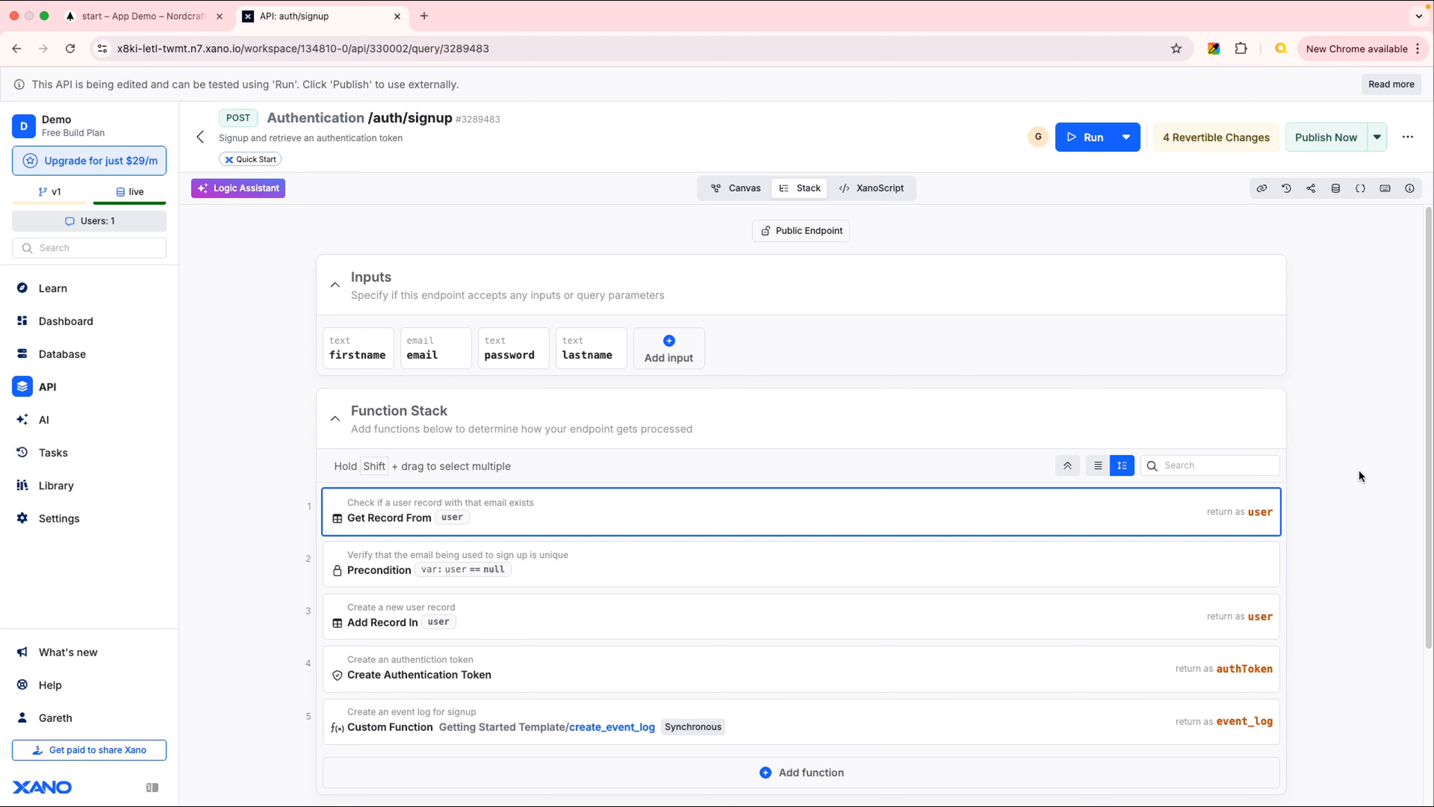
scroll(1360, 476, "down", 3)
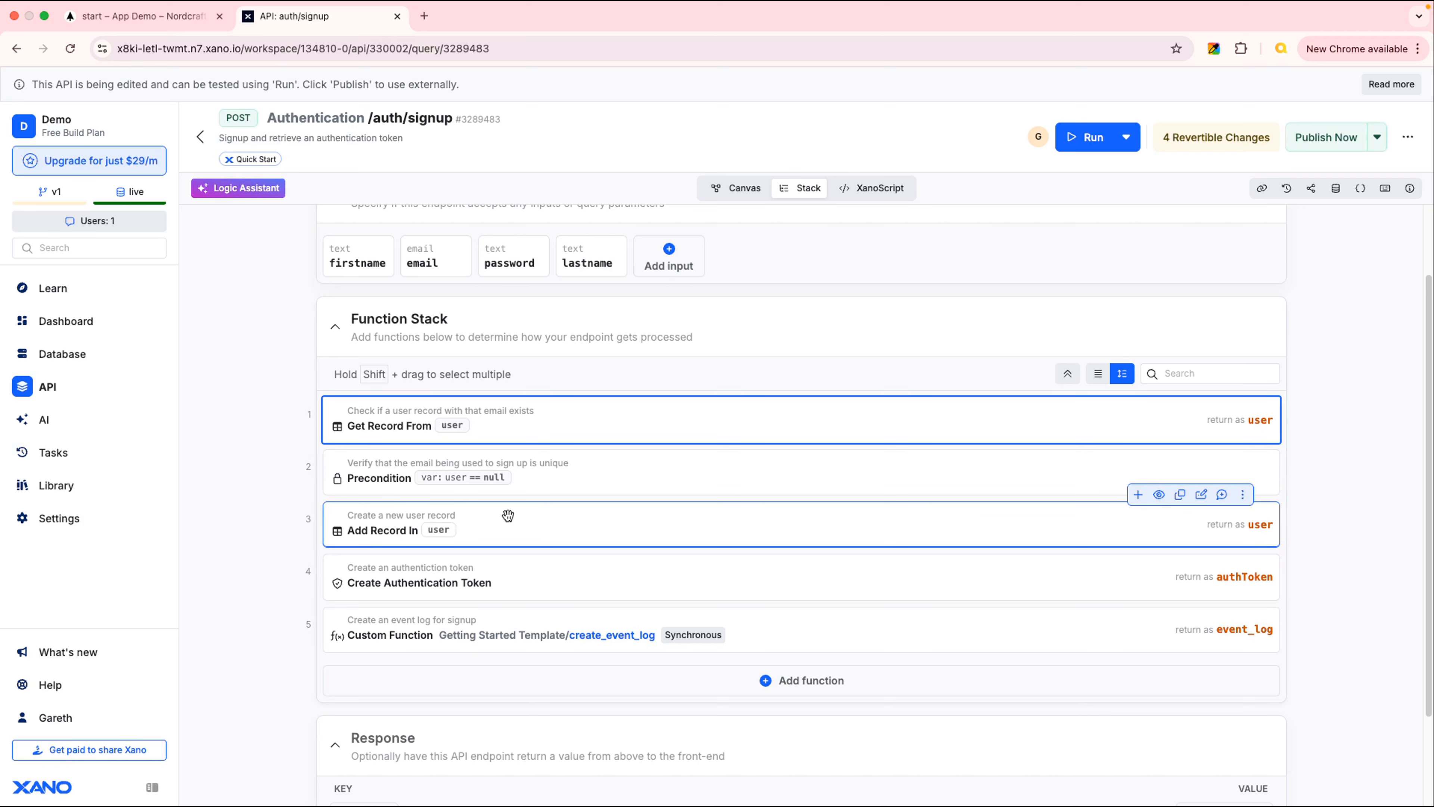
left_click(618, 525)
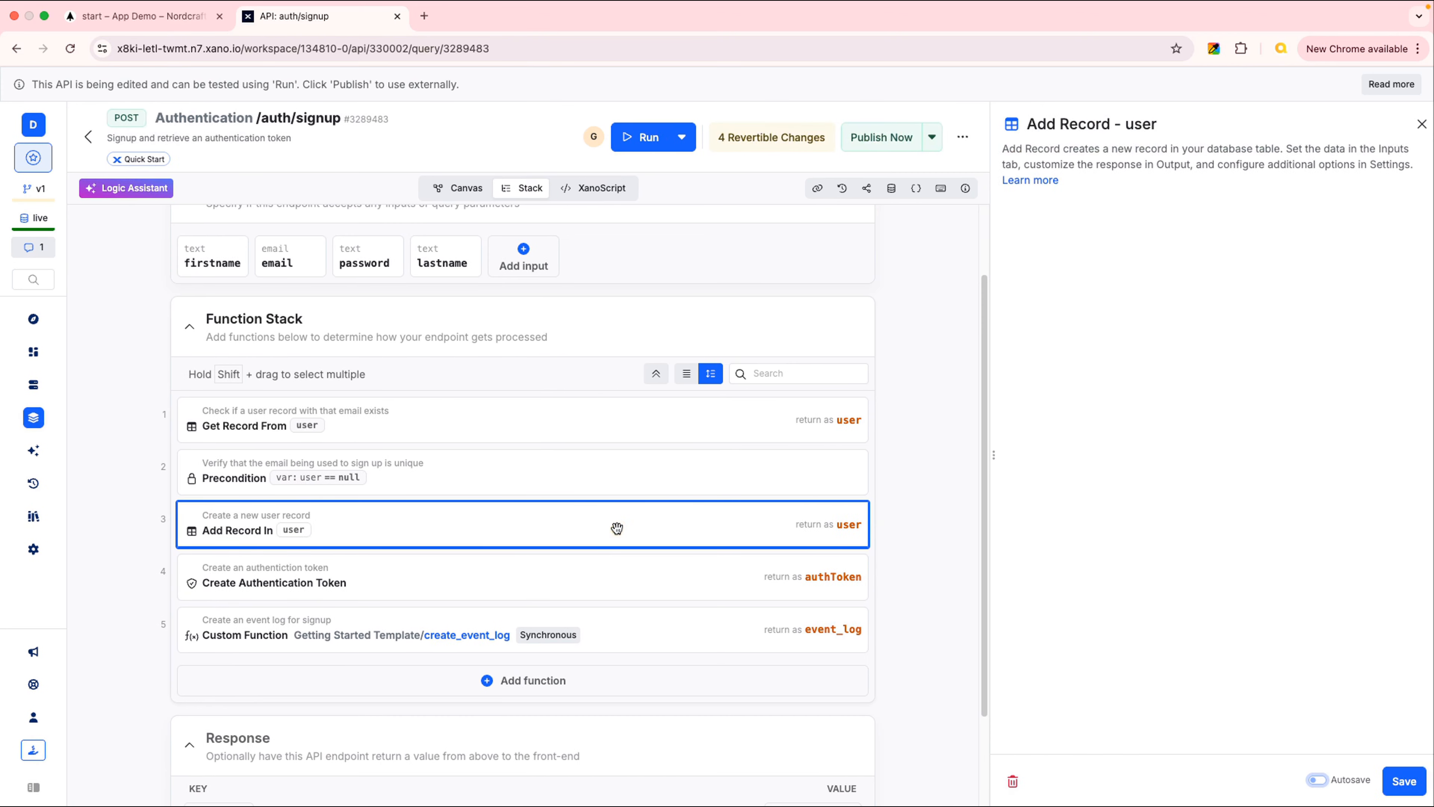
scroll(1288, 474, "down", 5)
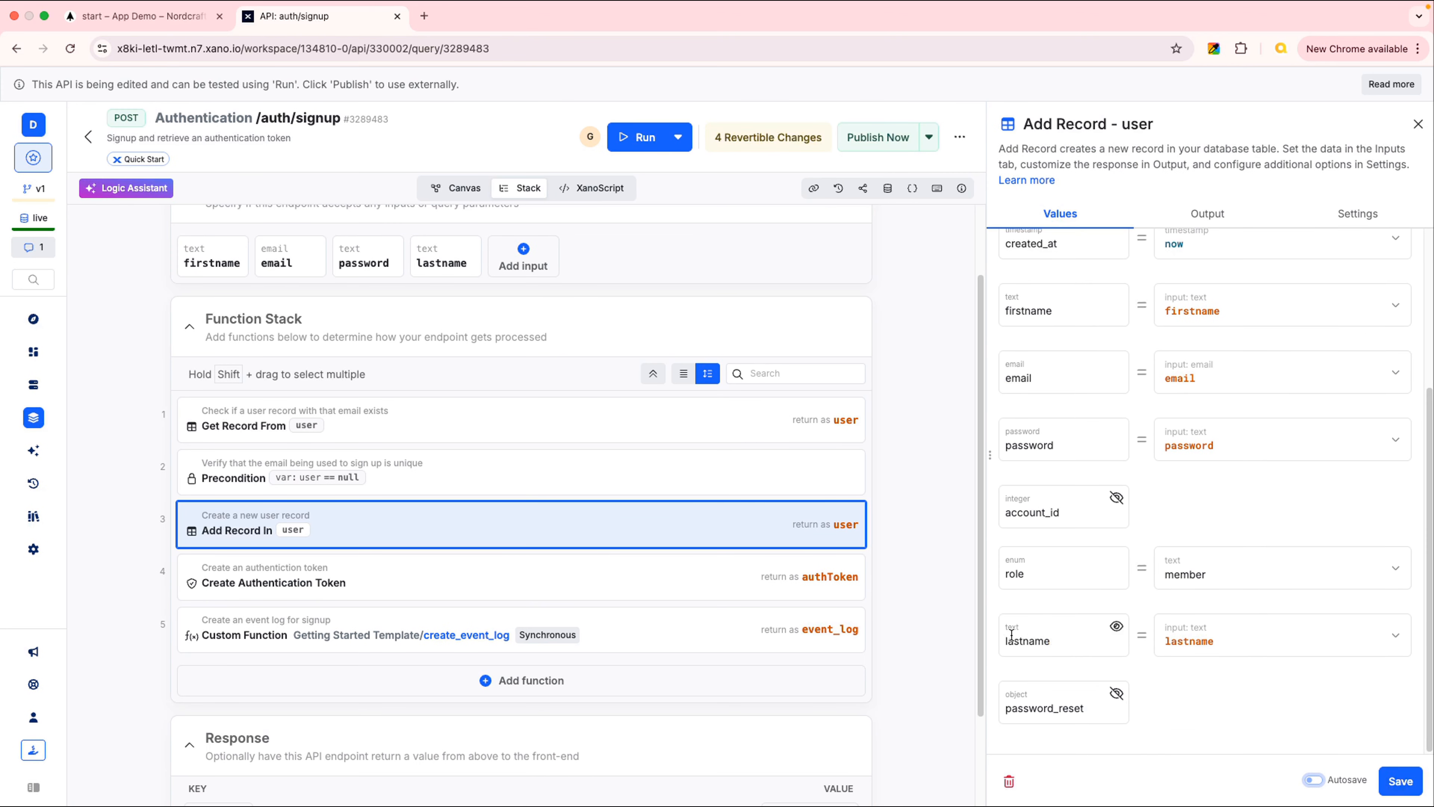
mouse_move(1365, 664)
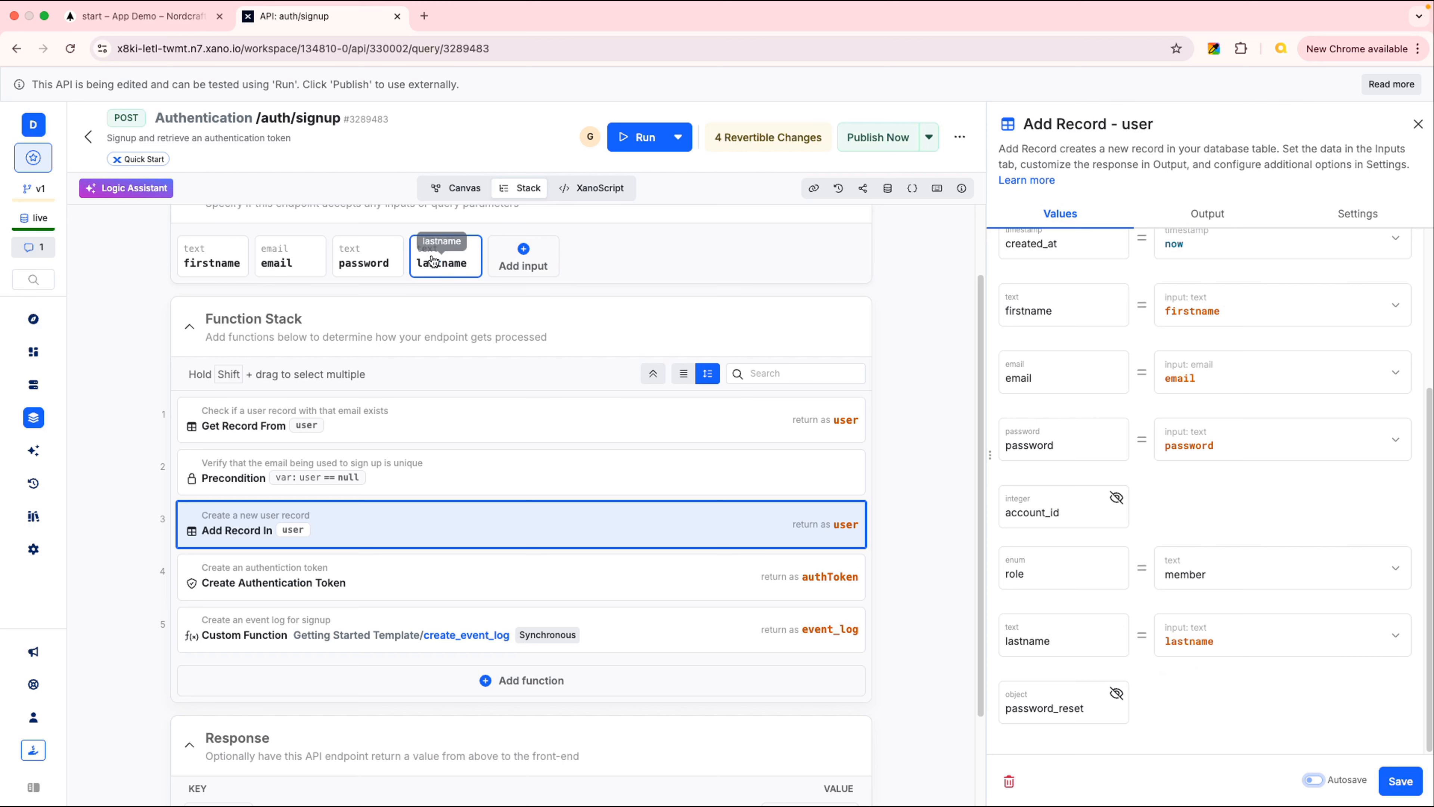
left_click(471, 267)
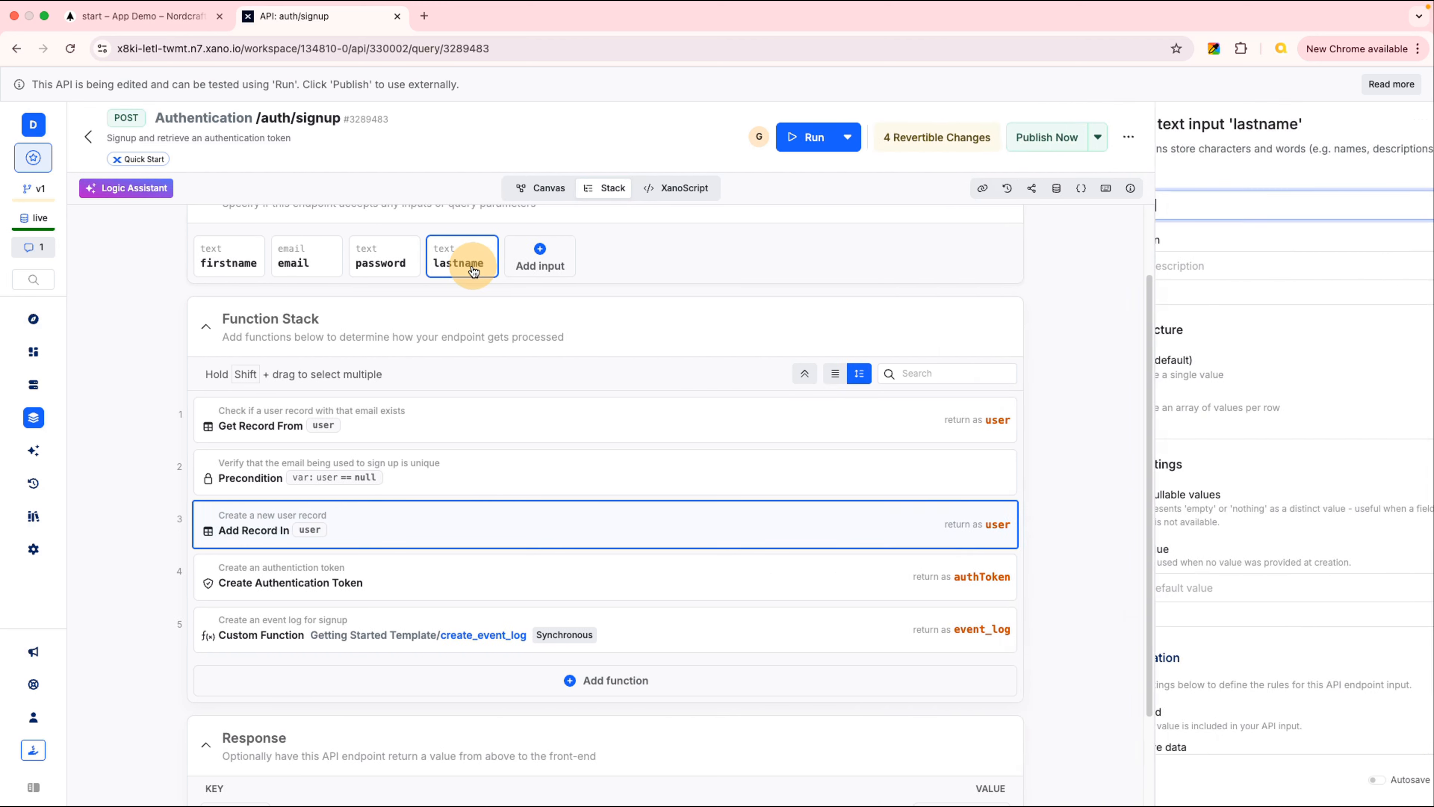
left_click(1411, 130)
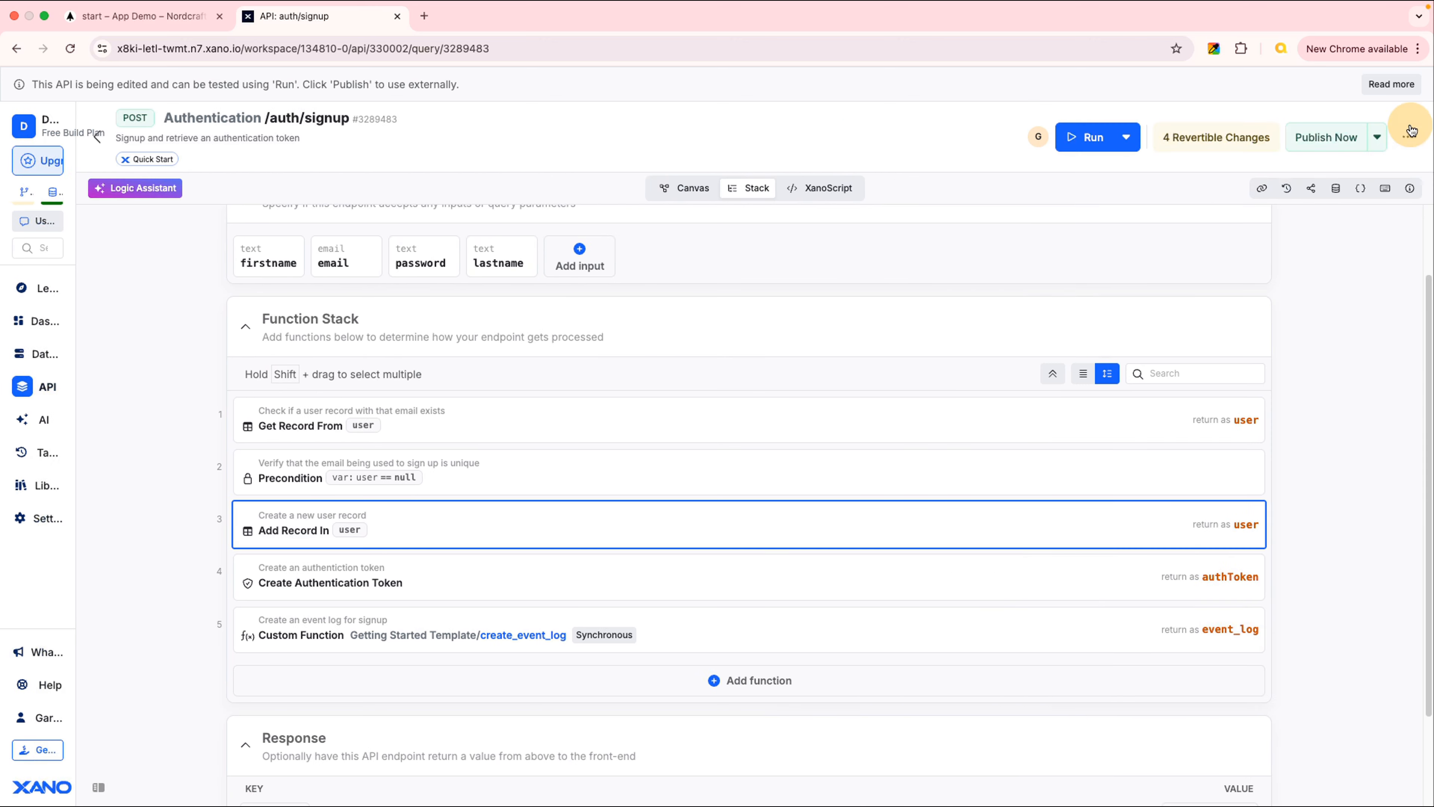
left_click(780, 532)
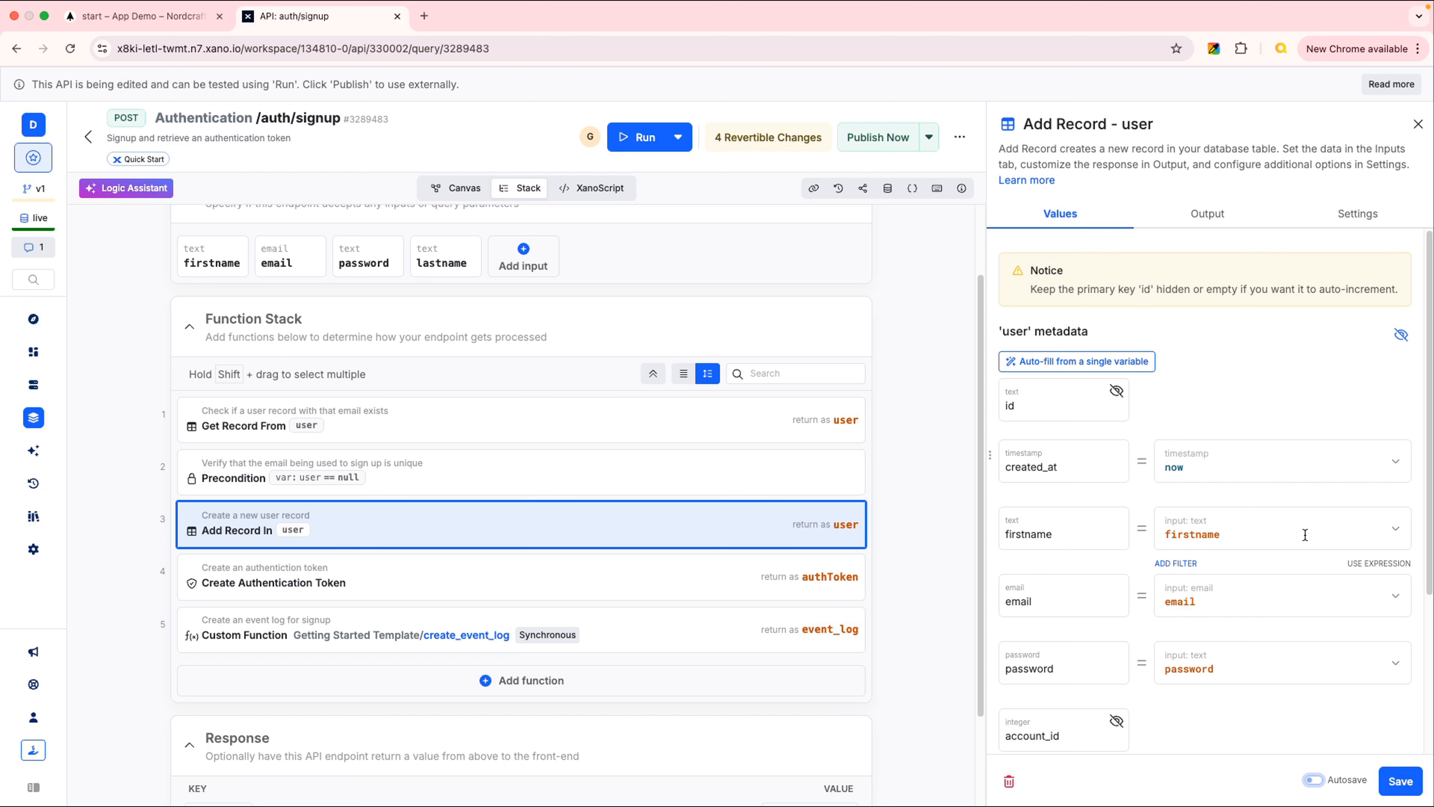
scroll(1313, 559, "down", 4)
scroll(1335, 484, "up", 4)
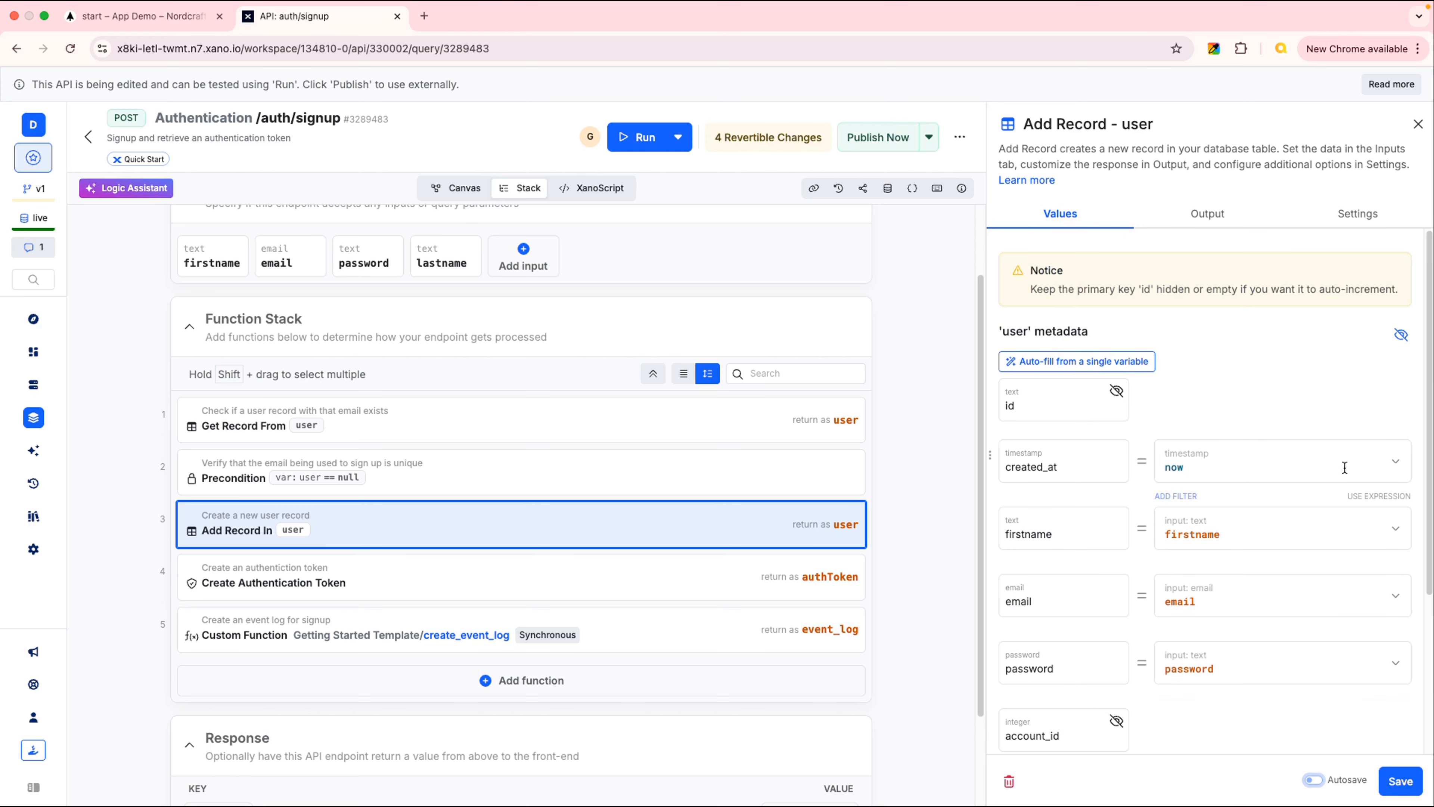
left_click(1418, 123)
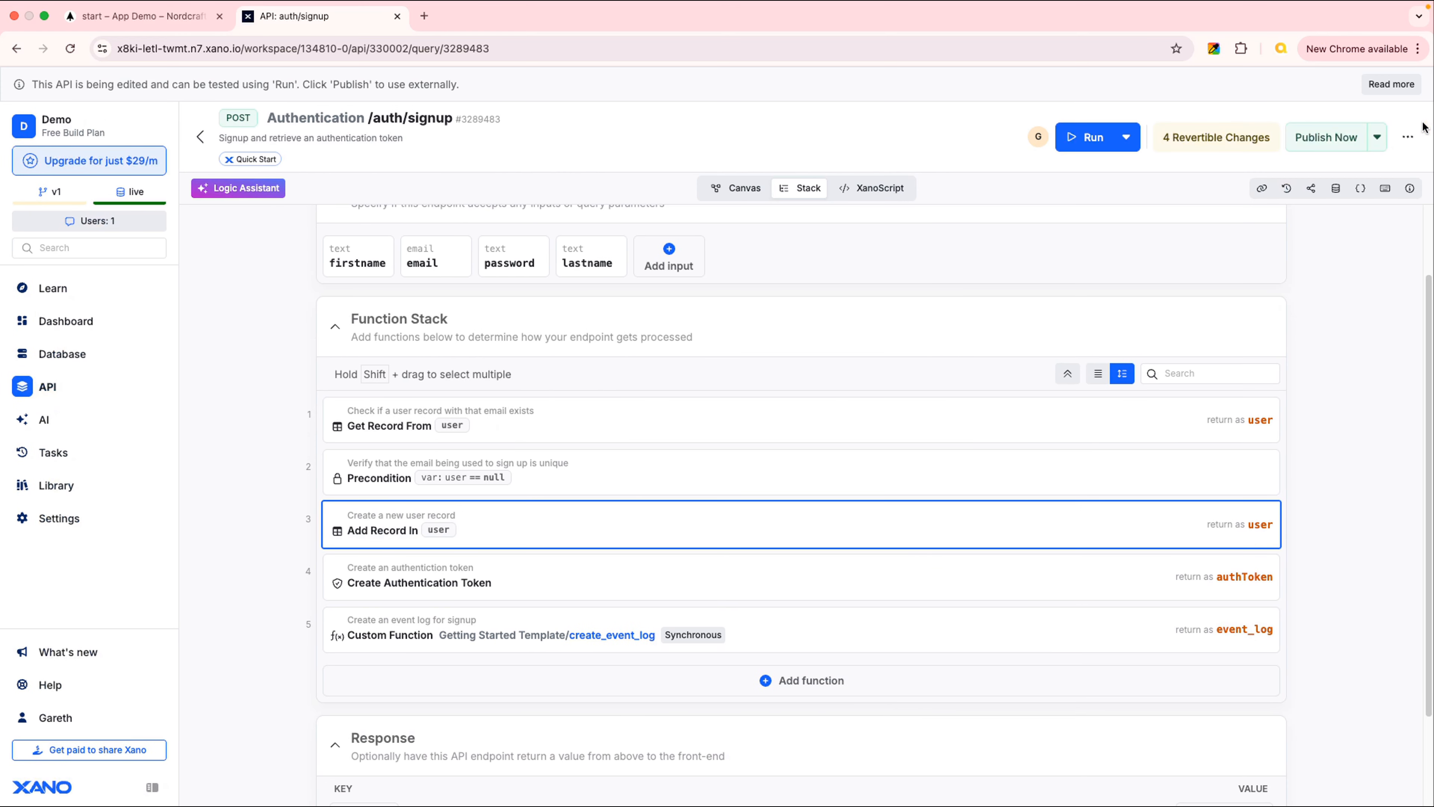
scroll(1349, 452, "up", 2)
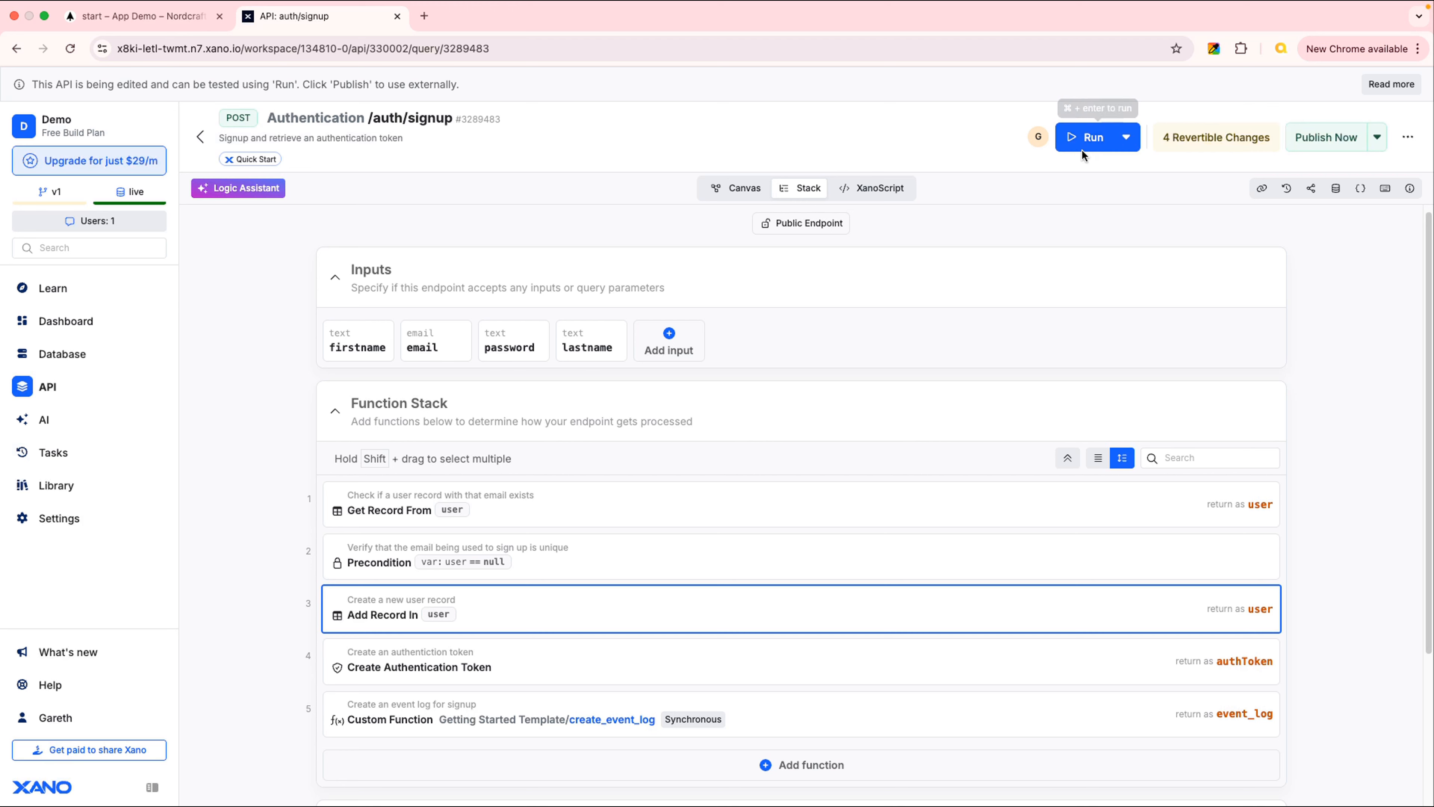
Close the test run panel and publish the updated auth/signup endpoint
left_click(1127, 141)
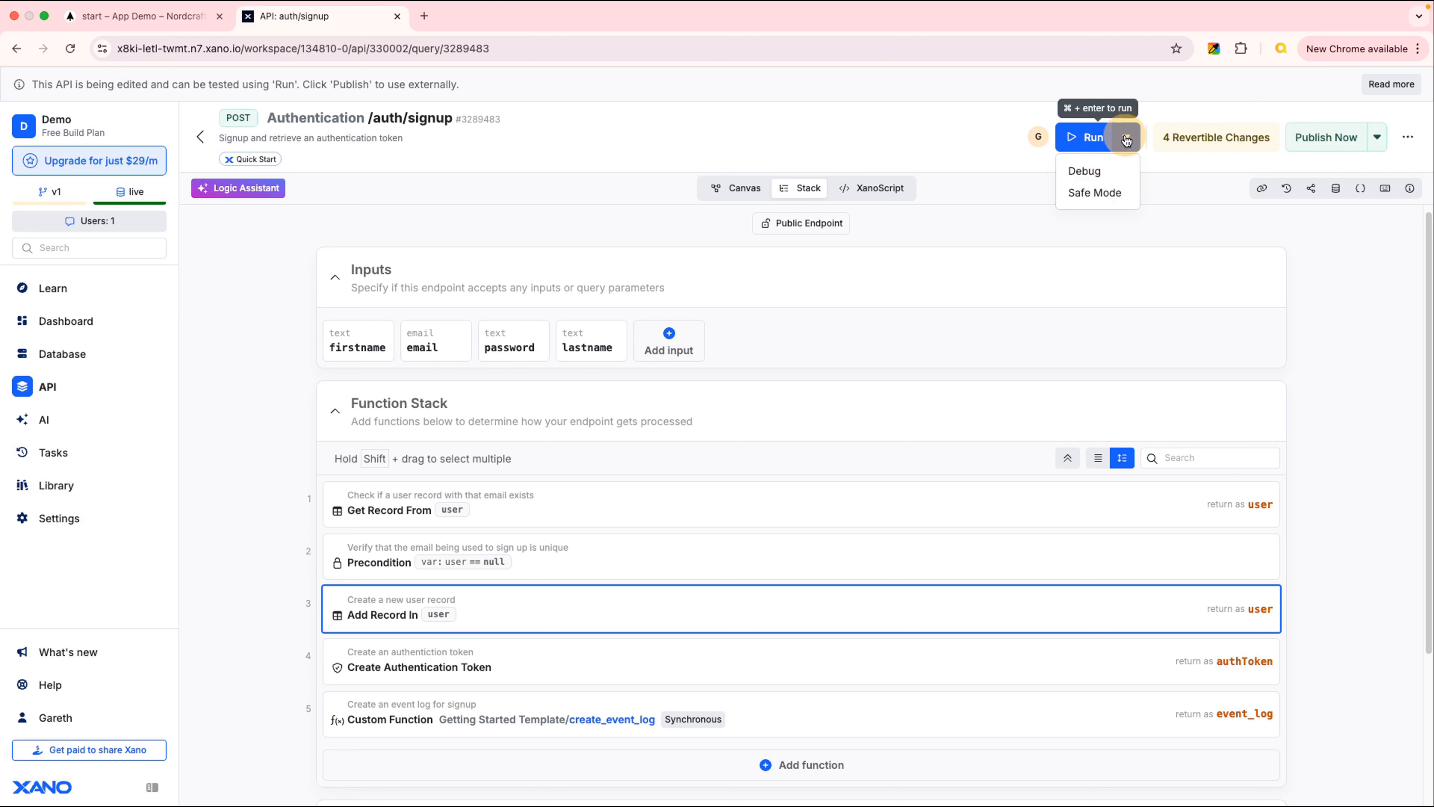
left_click(1094, 137)
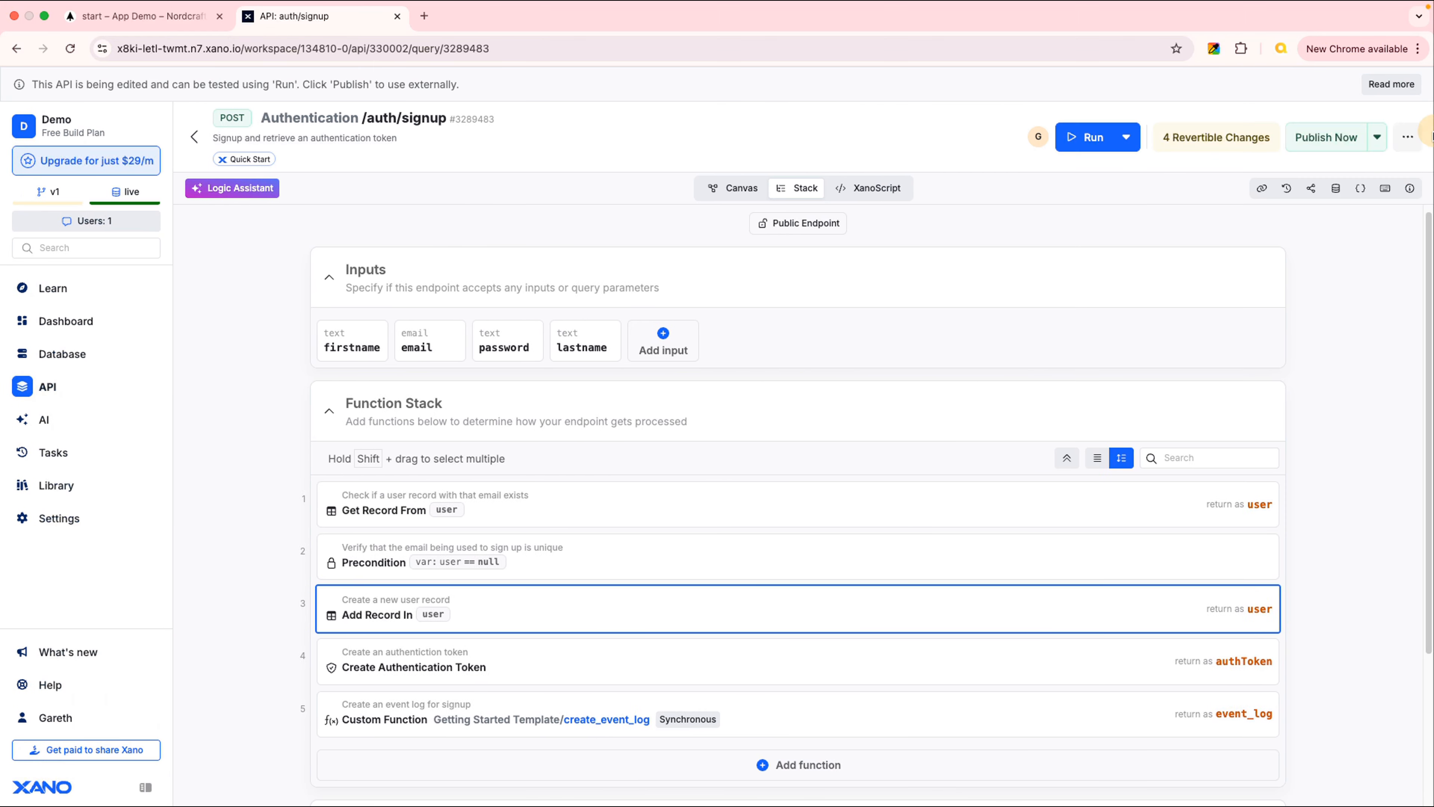
left_click(1418, 124)
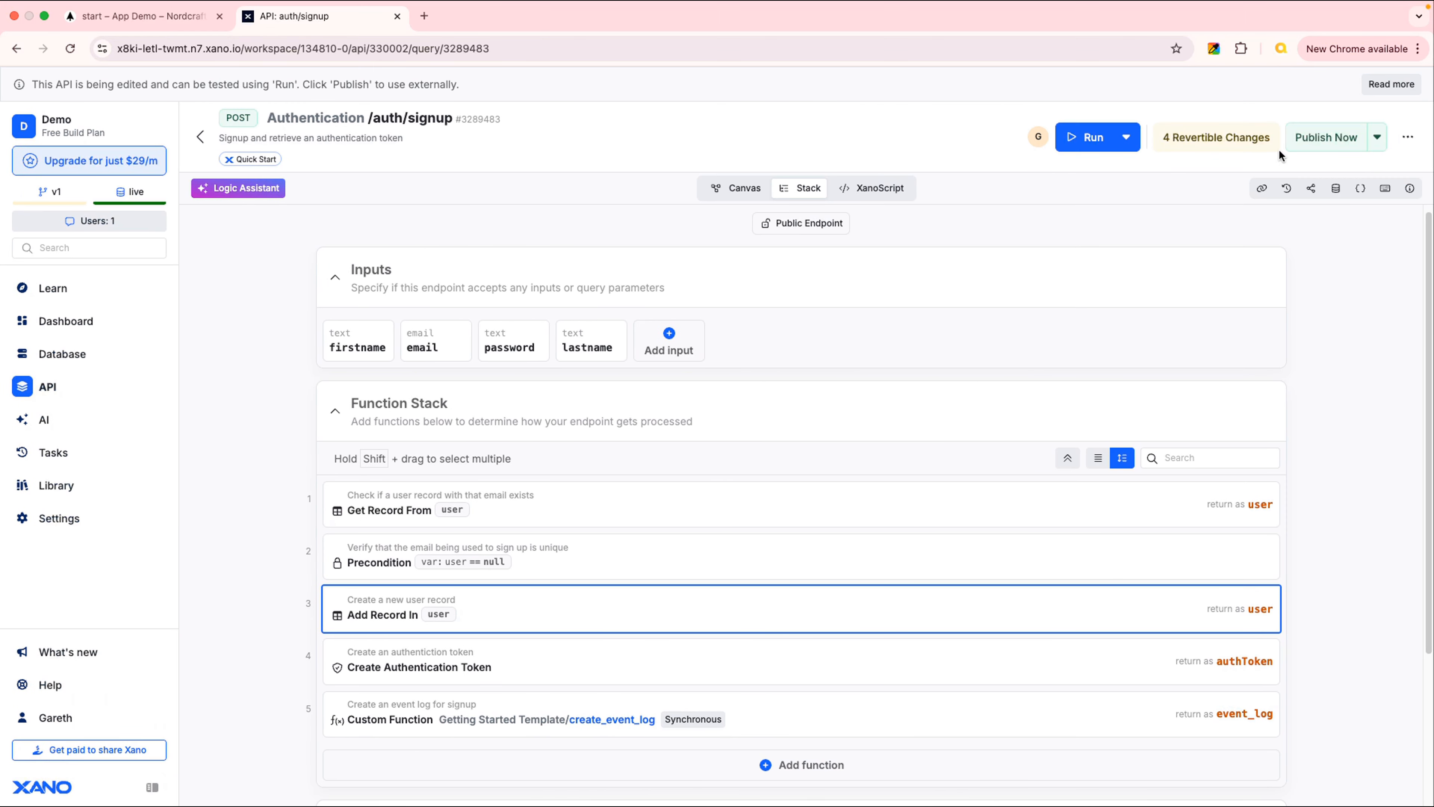
left_click(1327, 145)
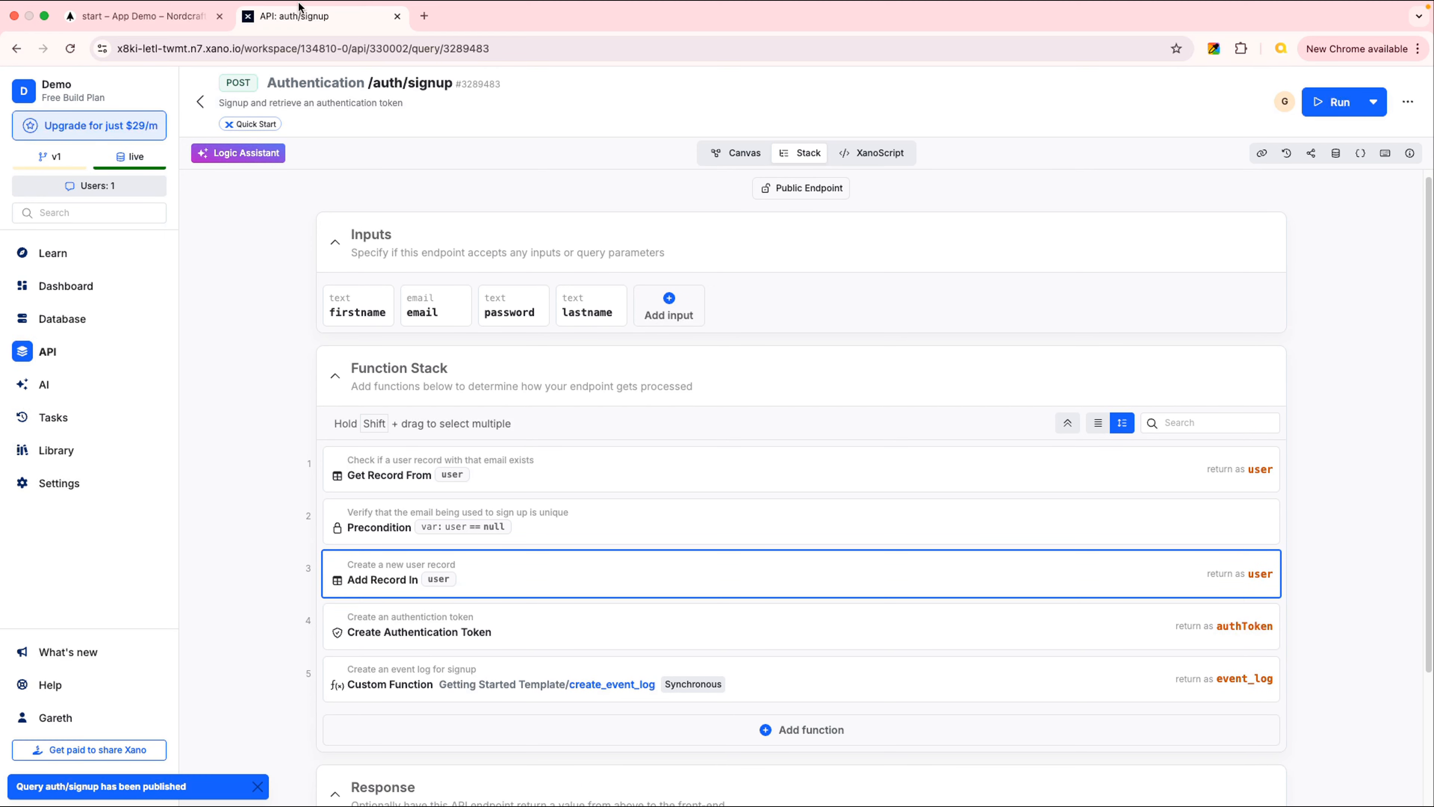
Back in Nordcraft, rename the signup body's name key to firstname
left_click(154, 18)
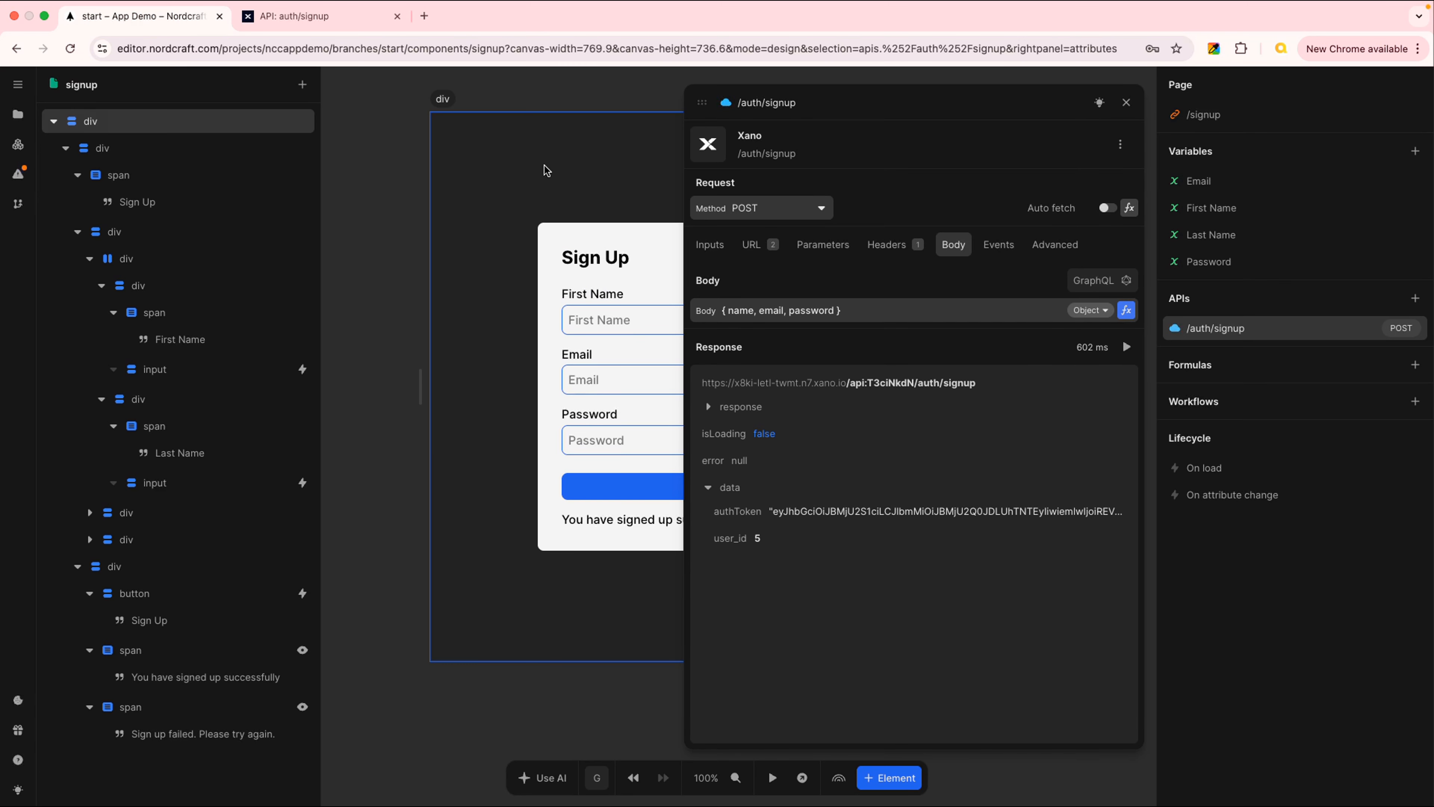
left_click(1126, 346)
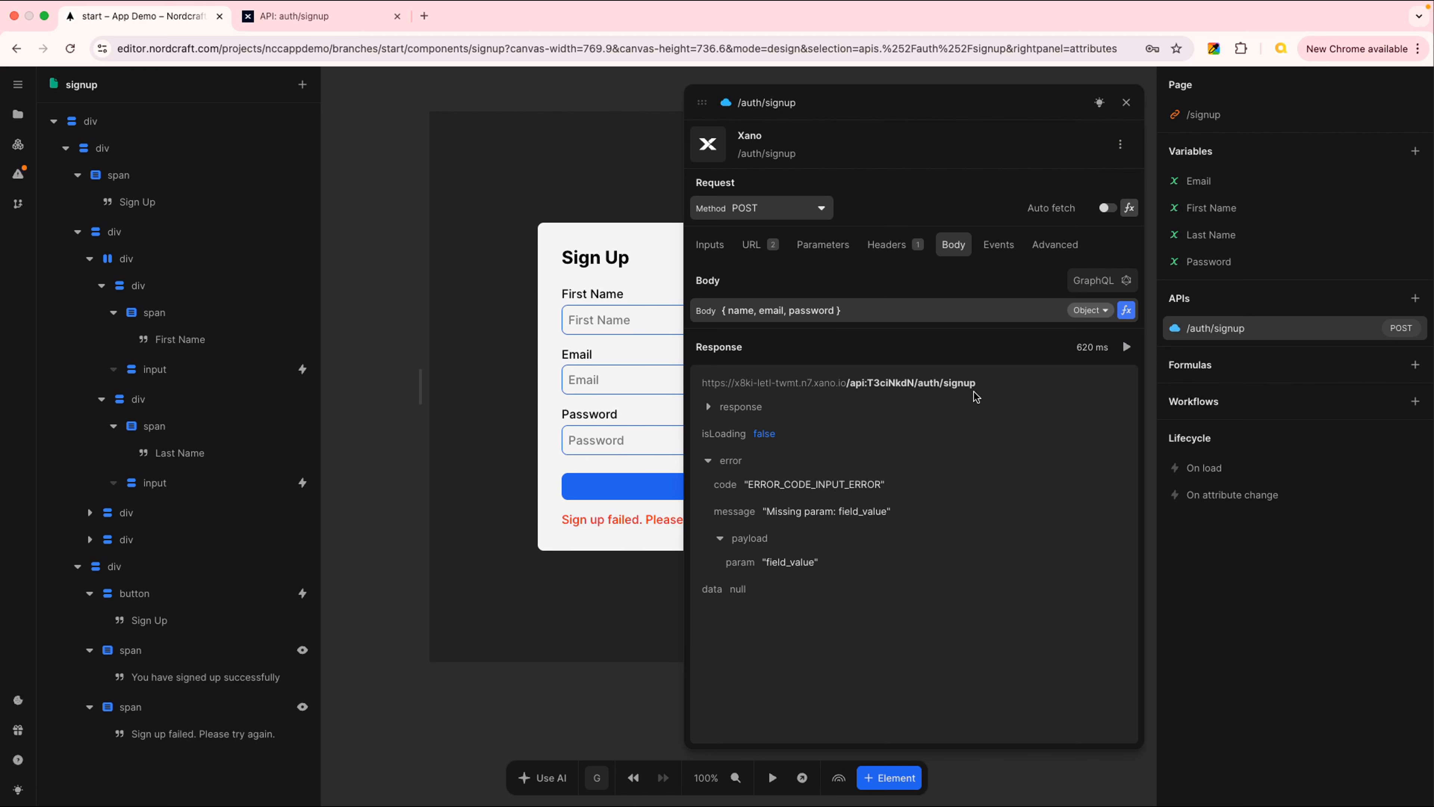
left_click(1127, 310)
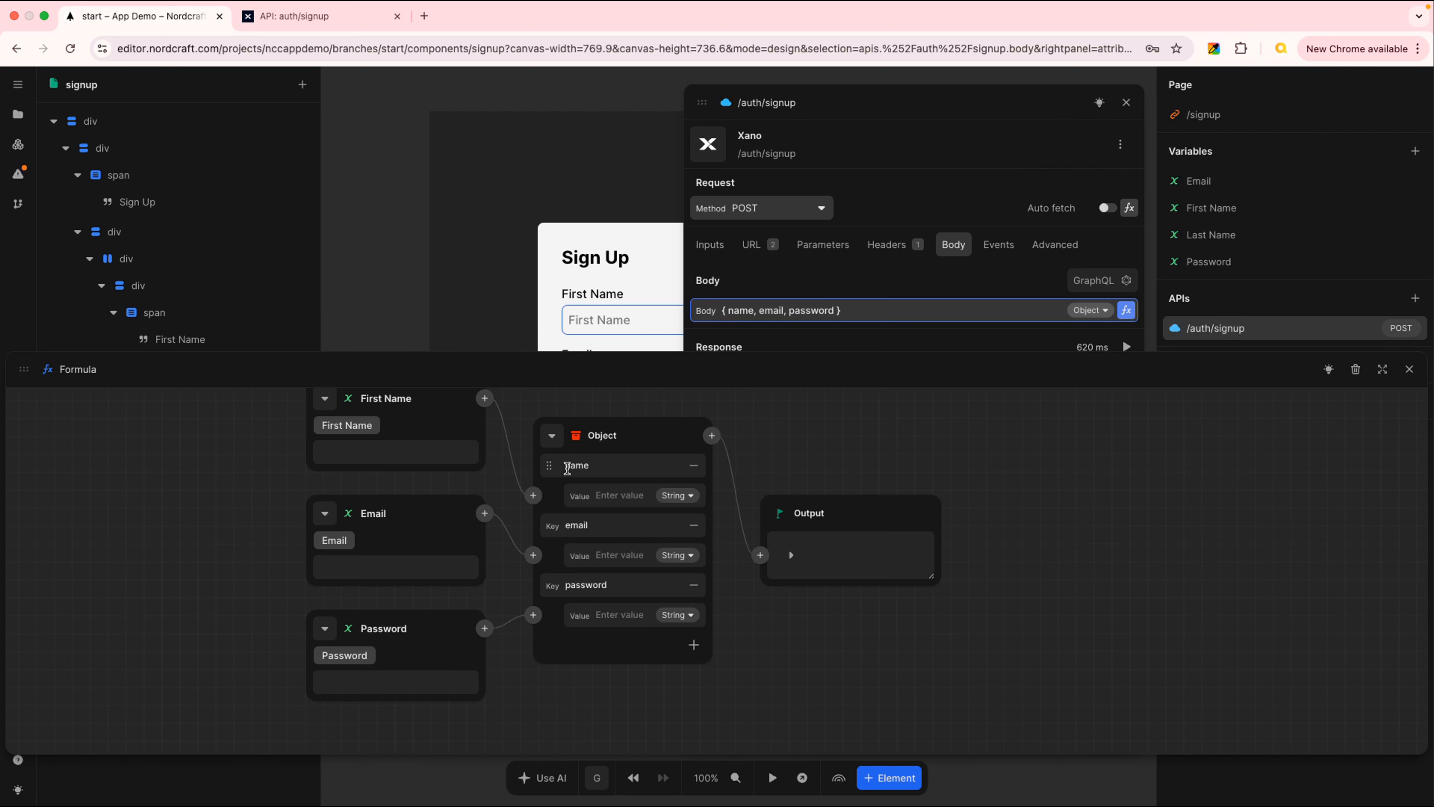
double_click(578, 465)
key("Left")
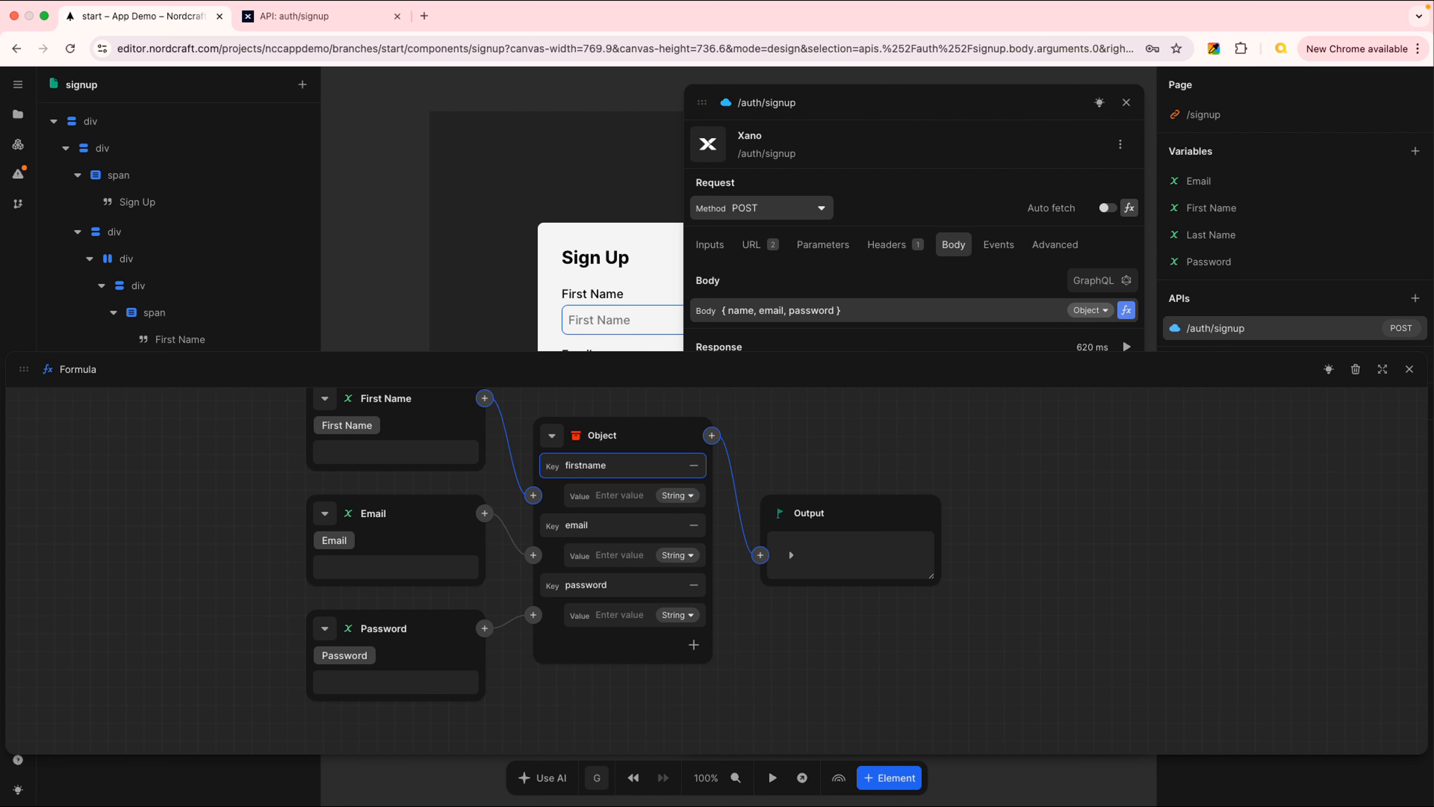
type("first")
left_click(804, 592)
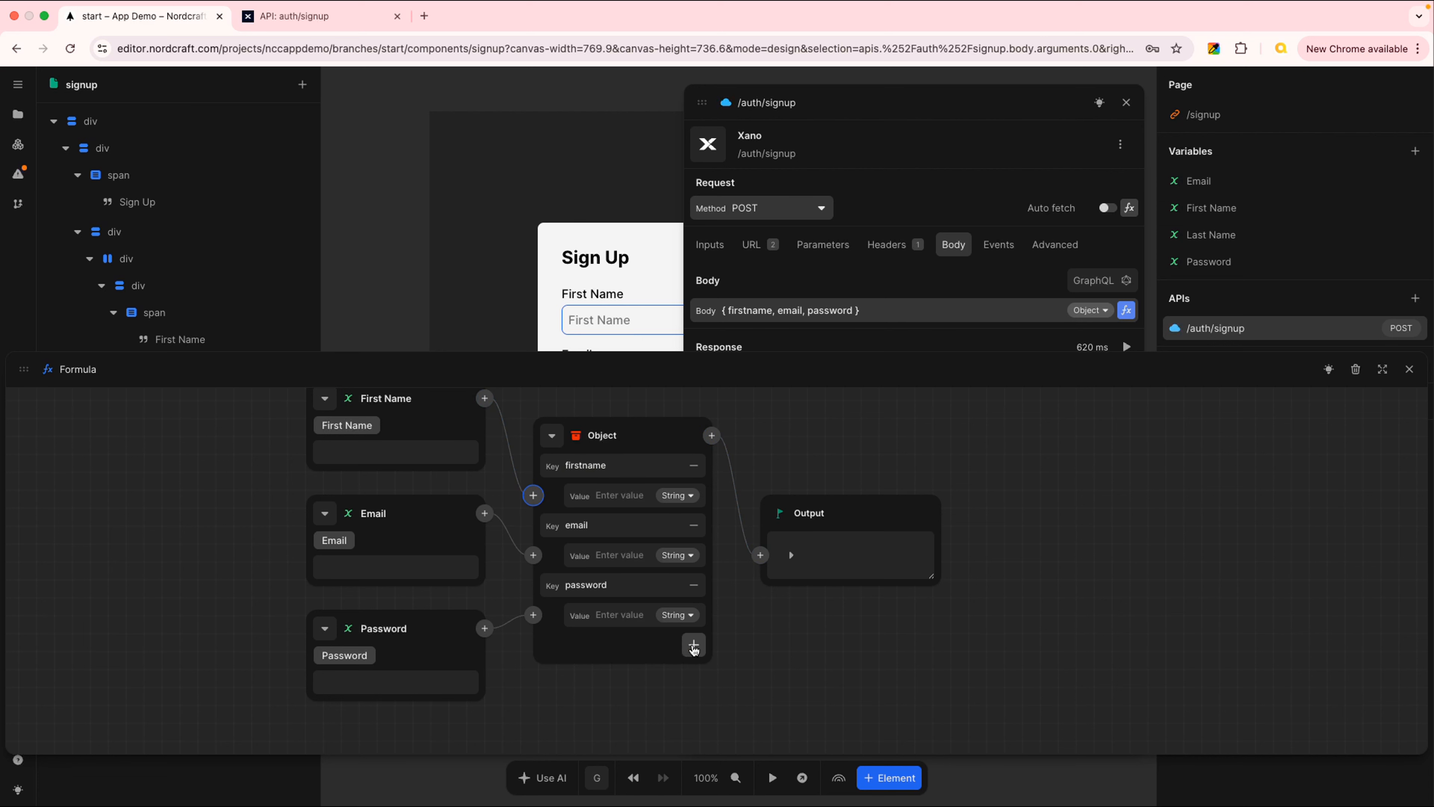
Add a lastname key to the body object fed by the Last Name variable
left_click(694, 645)
type("lastname")
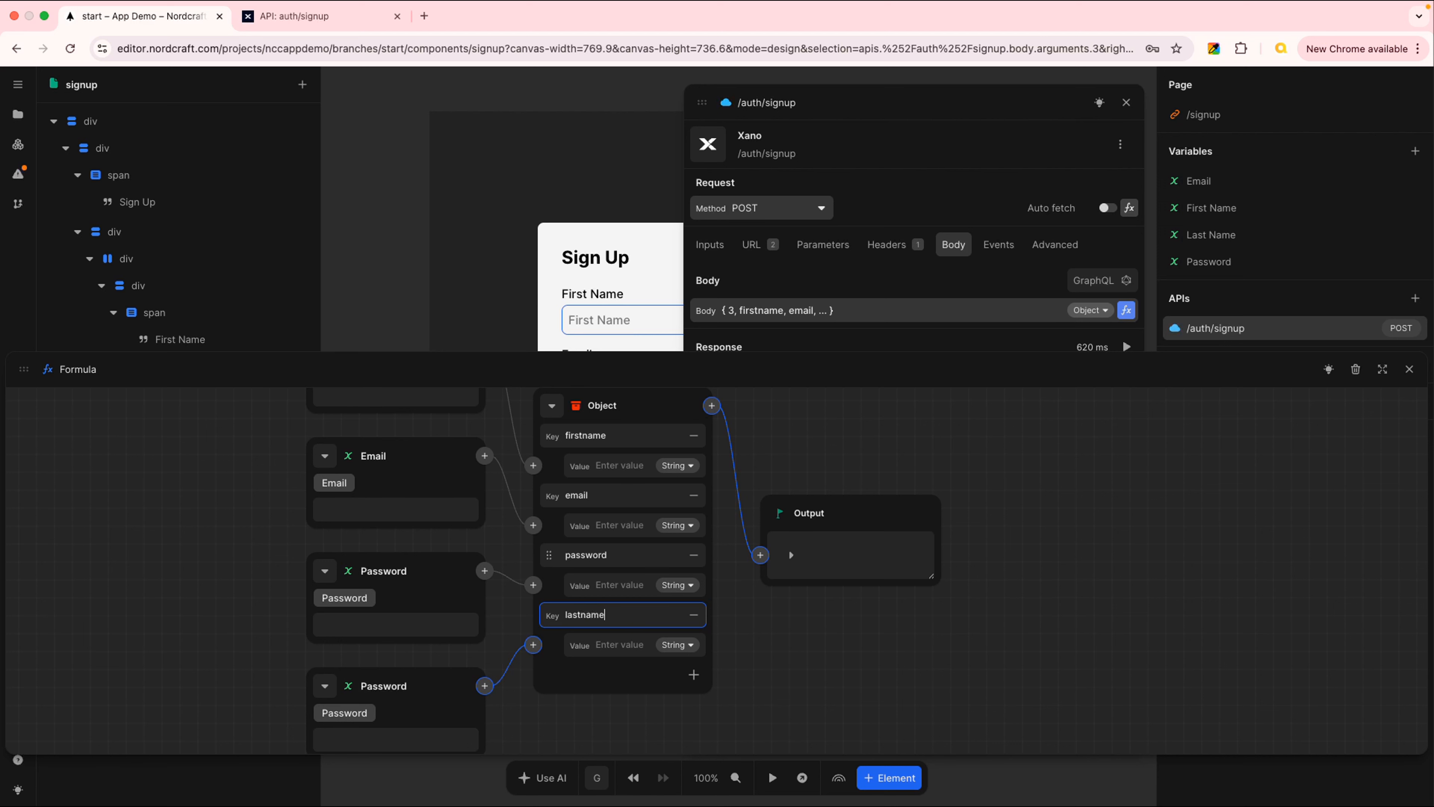
key("Tab")
scroll(1029, 625, "down", 4)
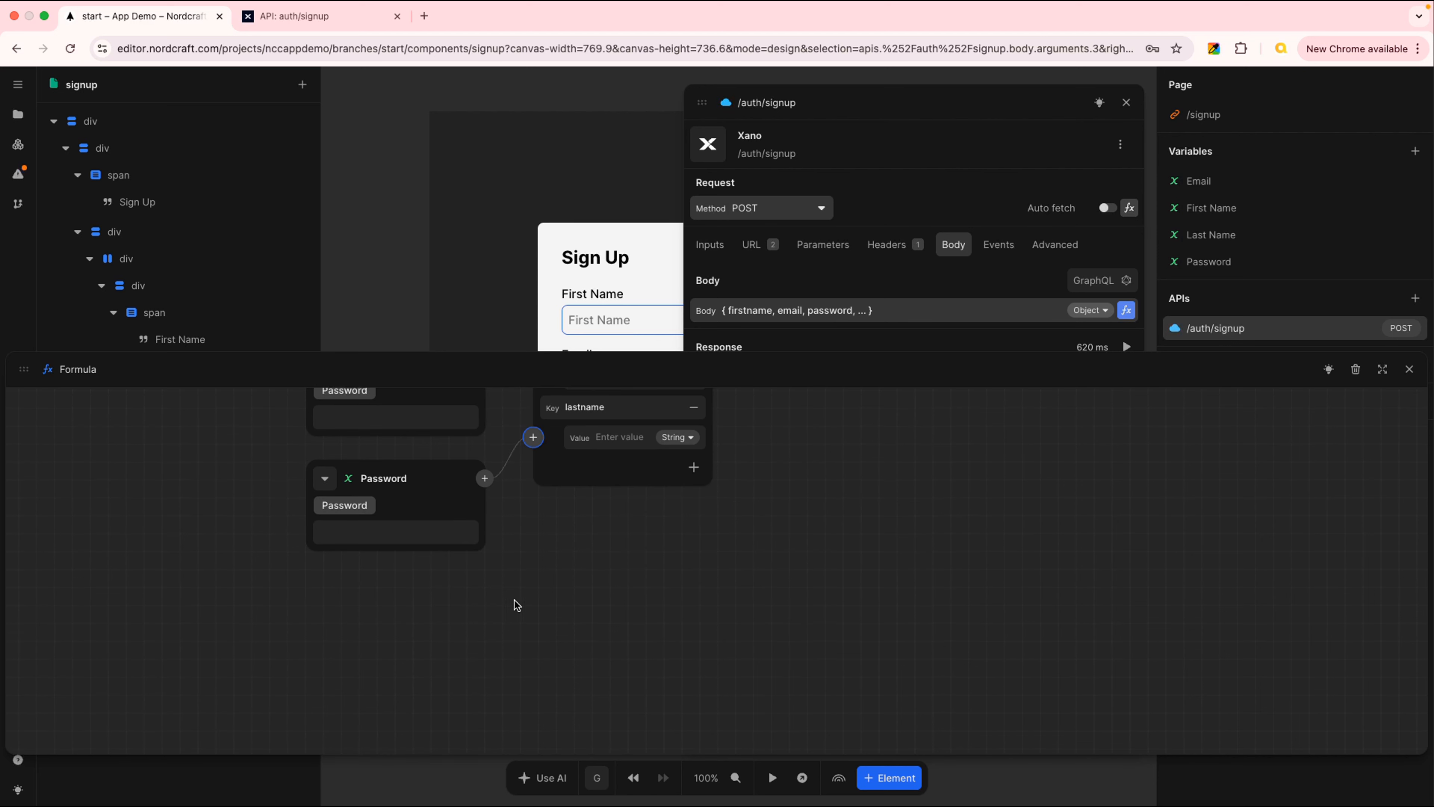
left_click(325, 478)
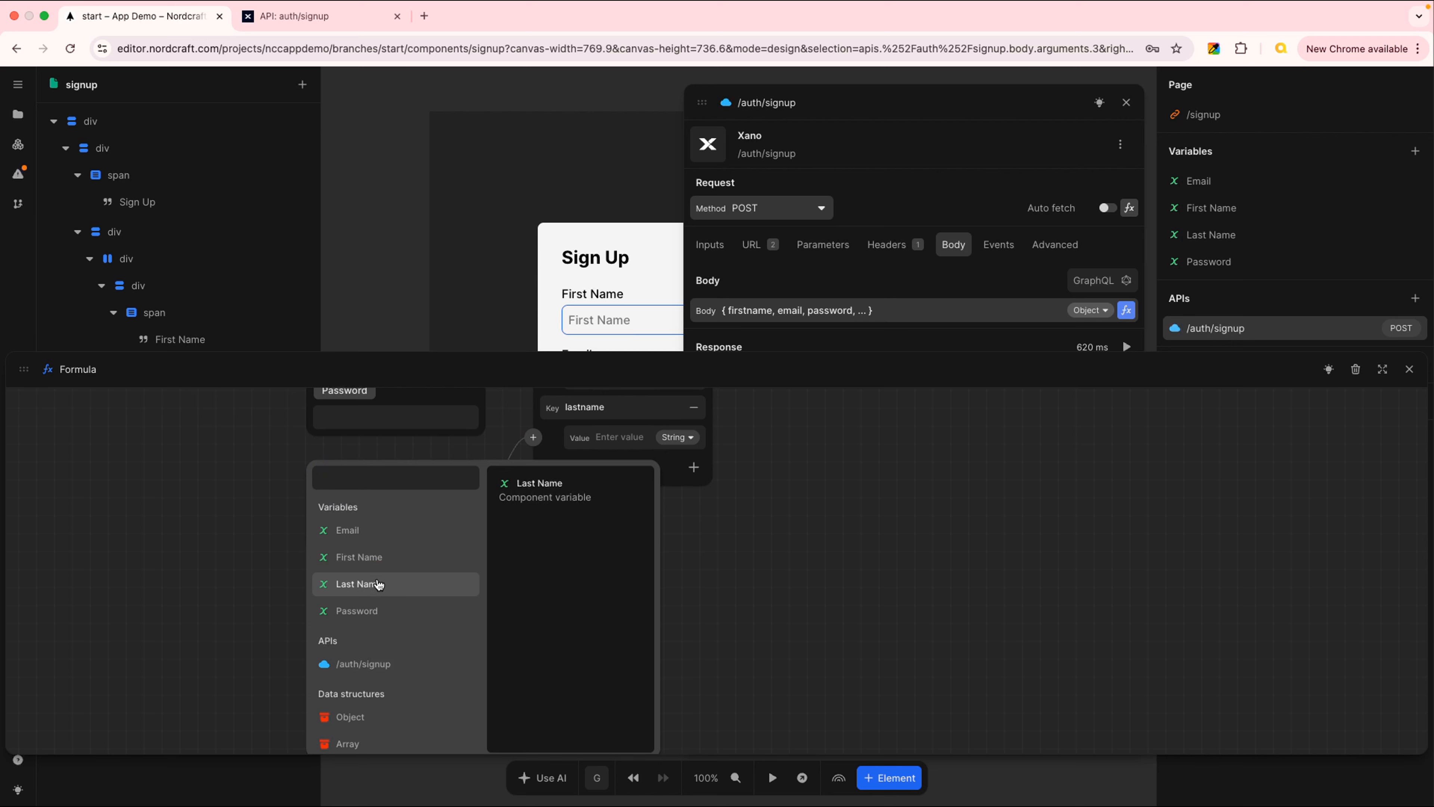
left_click(362, 586)
scroll(1264, 438, "up", 4)
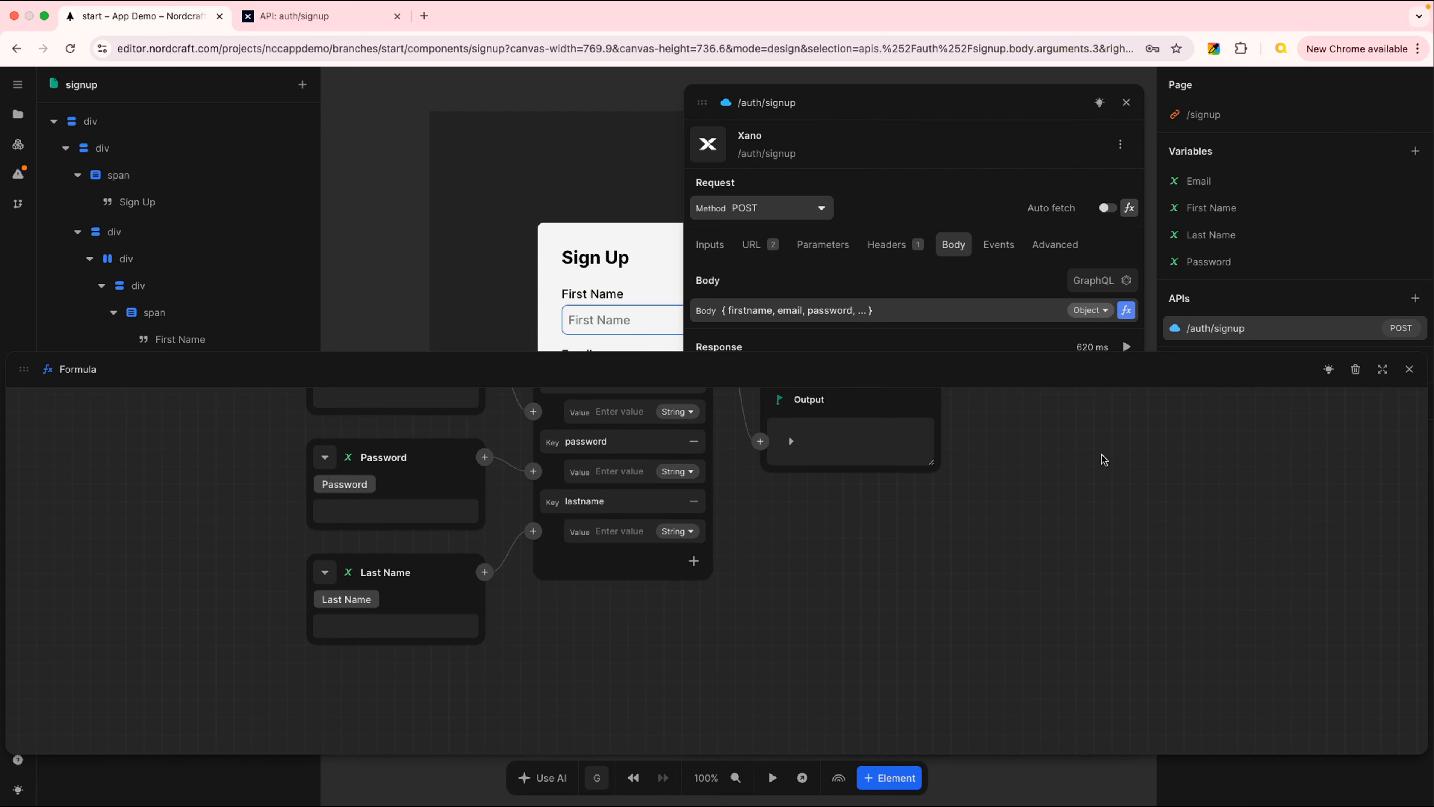
scroll(1183, 505, "up", 1)
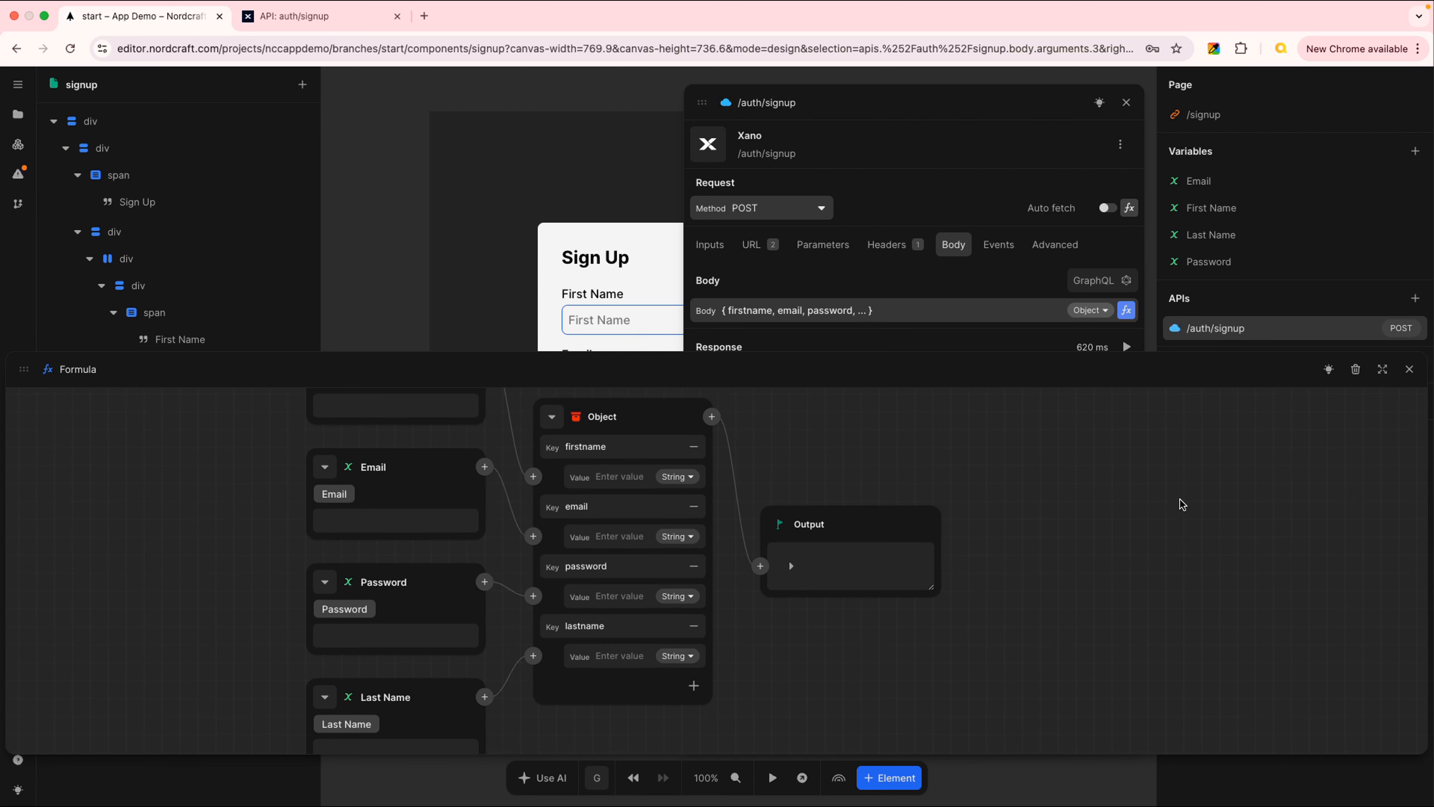
left_click(1383, 371)
scroll(1267, 373, "up", 4)
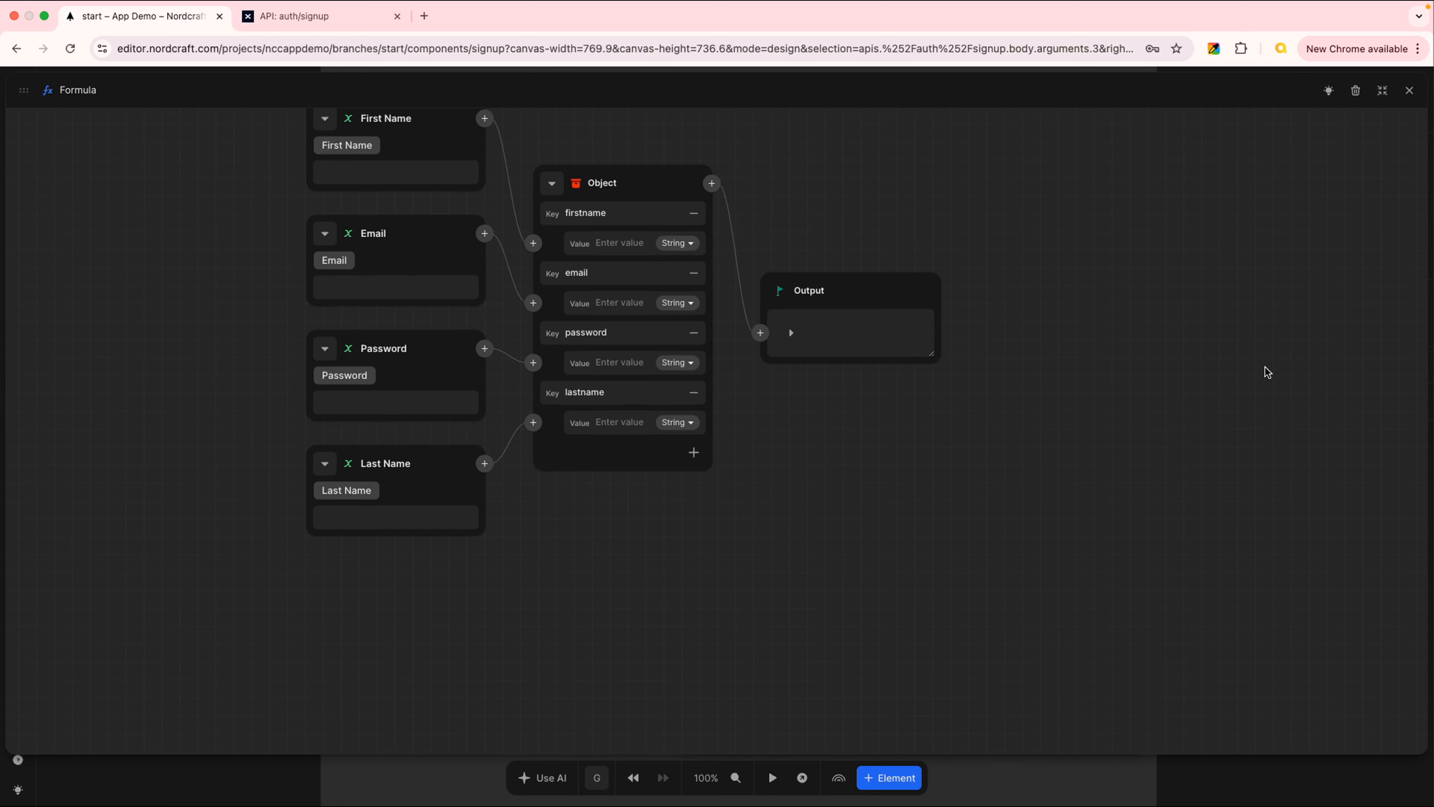
Move lastname above email, then close the formula editor and the /auth/signup panel
scroll(1268, 372, "up", 4)
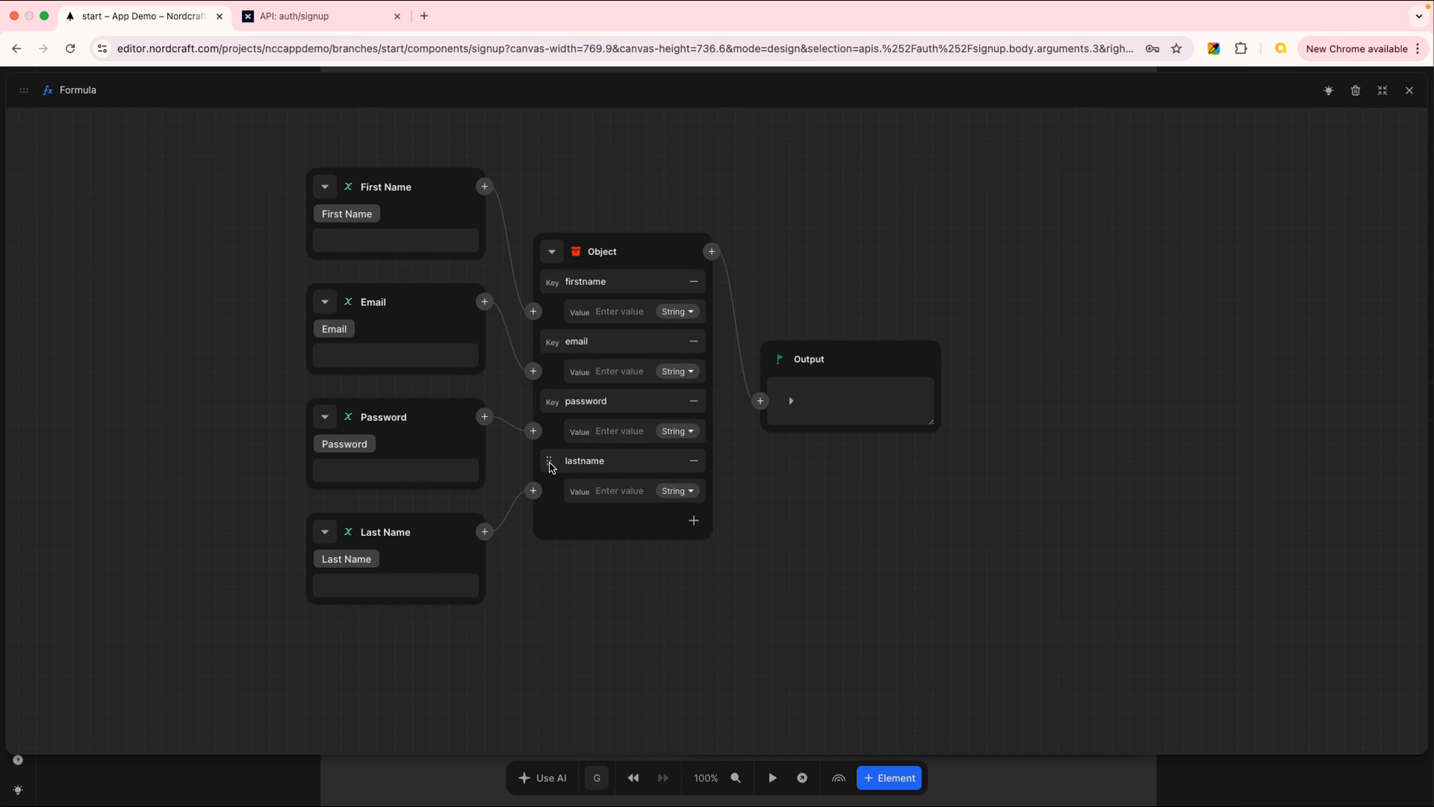
left_click_drag(551, 470, 567, 340)
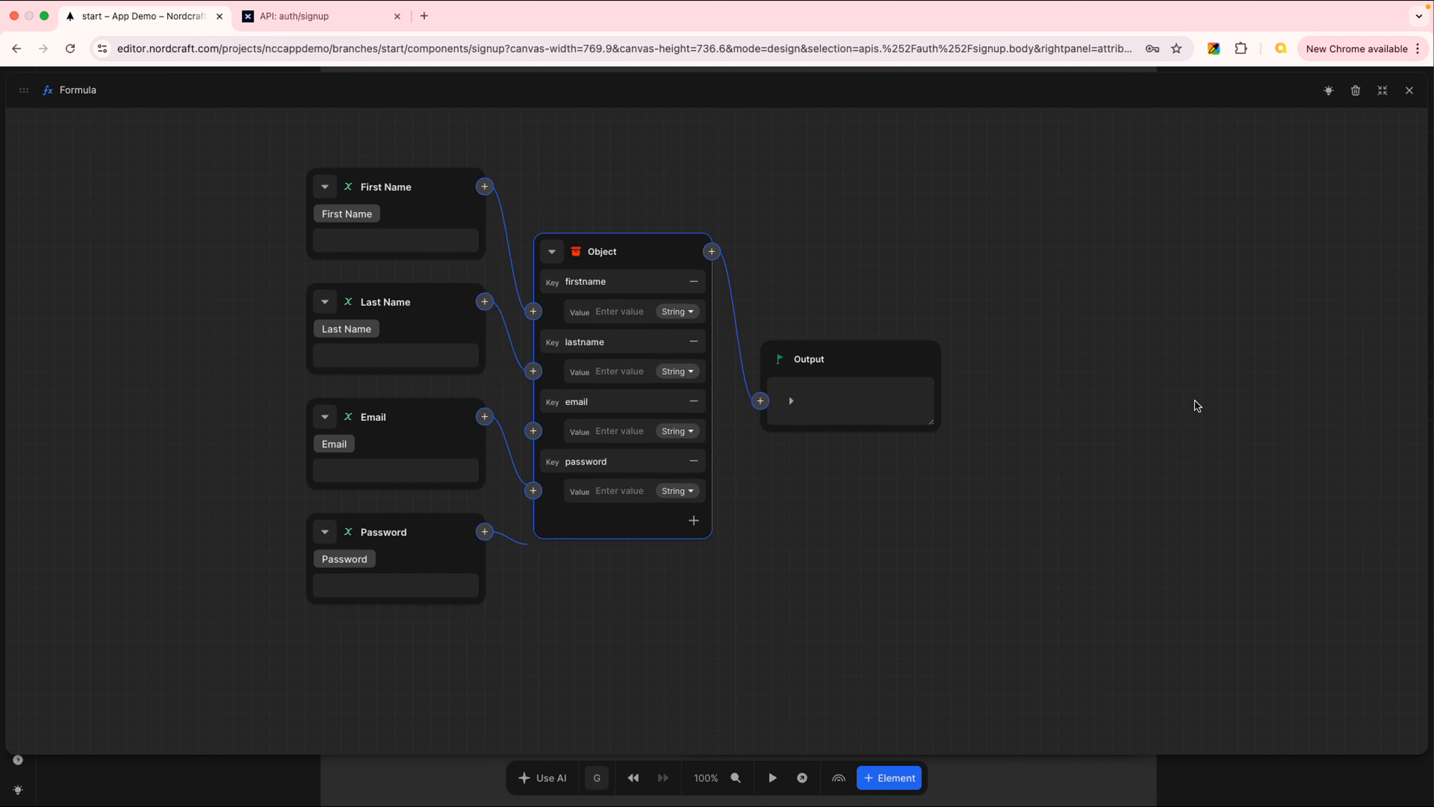
left_click(1410, 91)
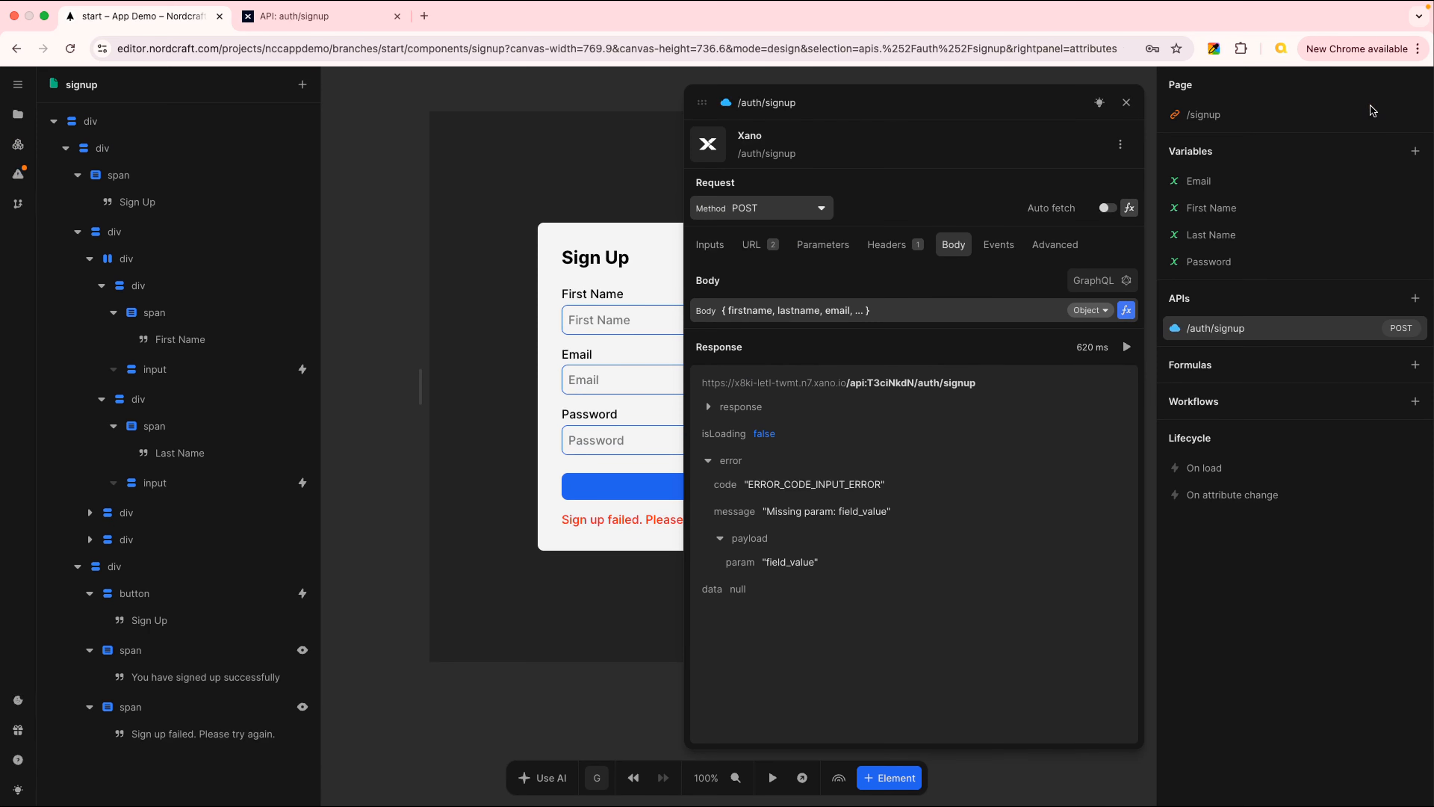
left_click(1127, 102)
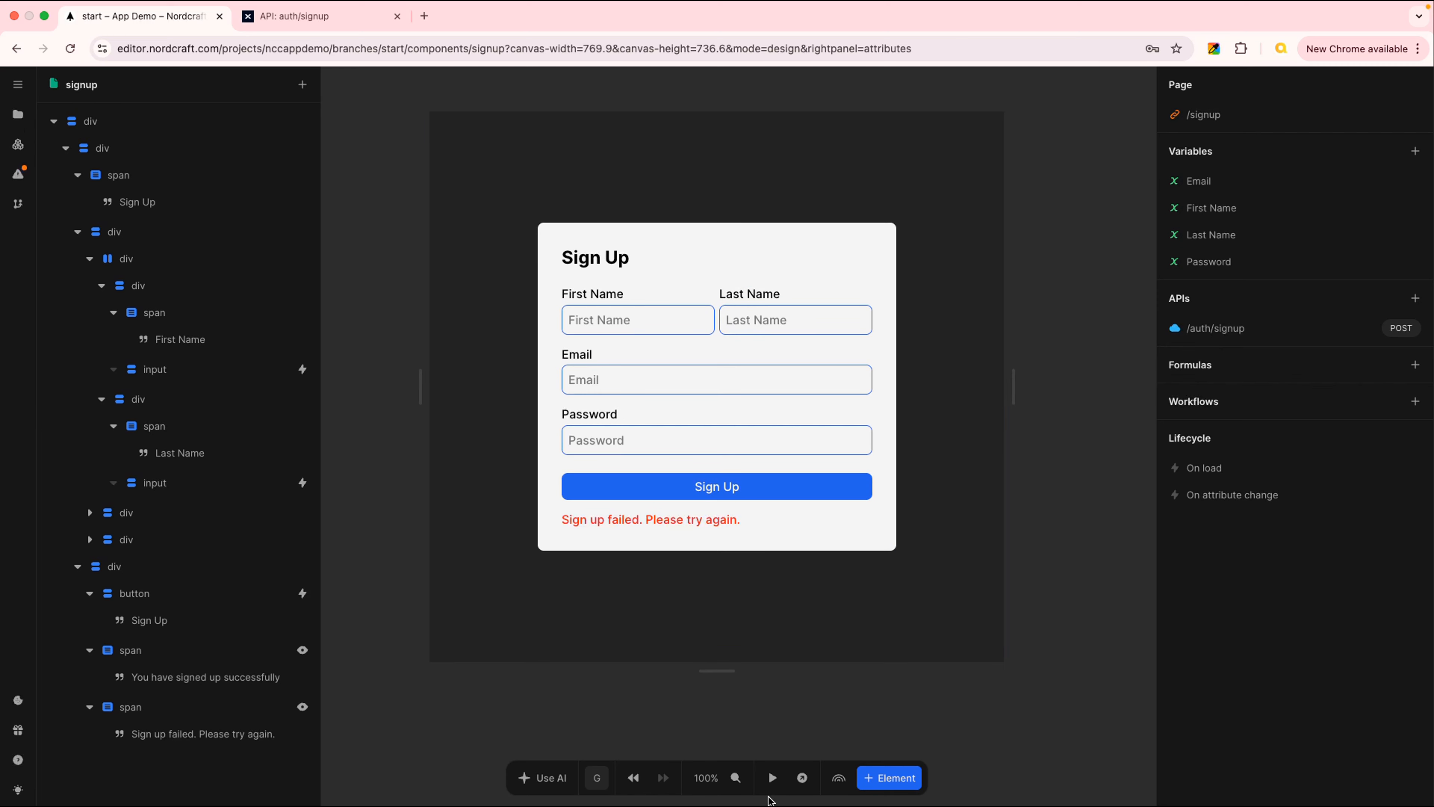
In test mode, fill the form with a test first name, last name and email address
left_click(772, 780)
left_click(611, 318)
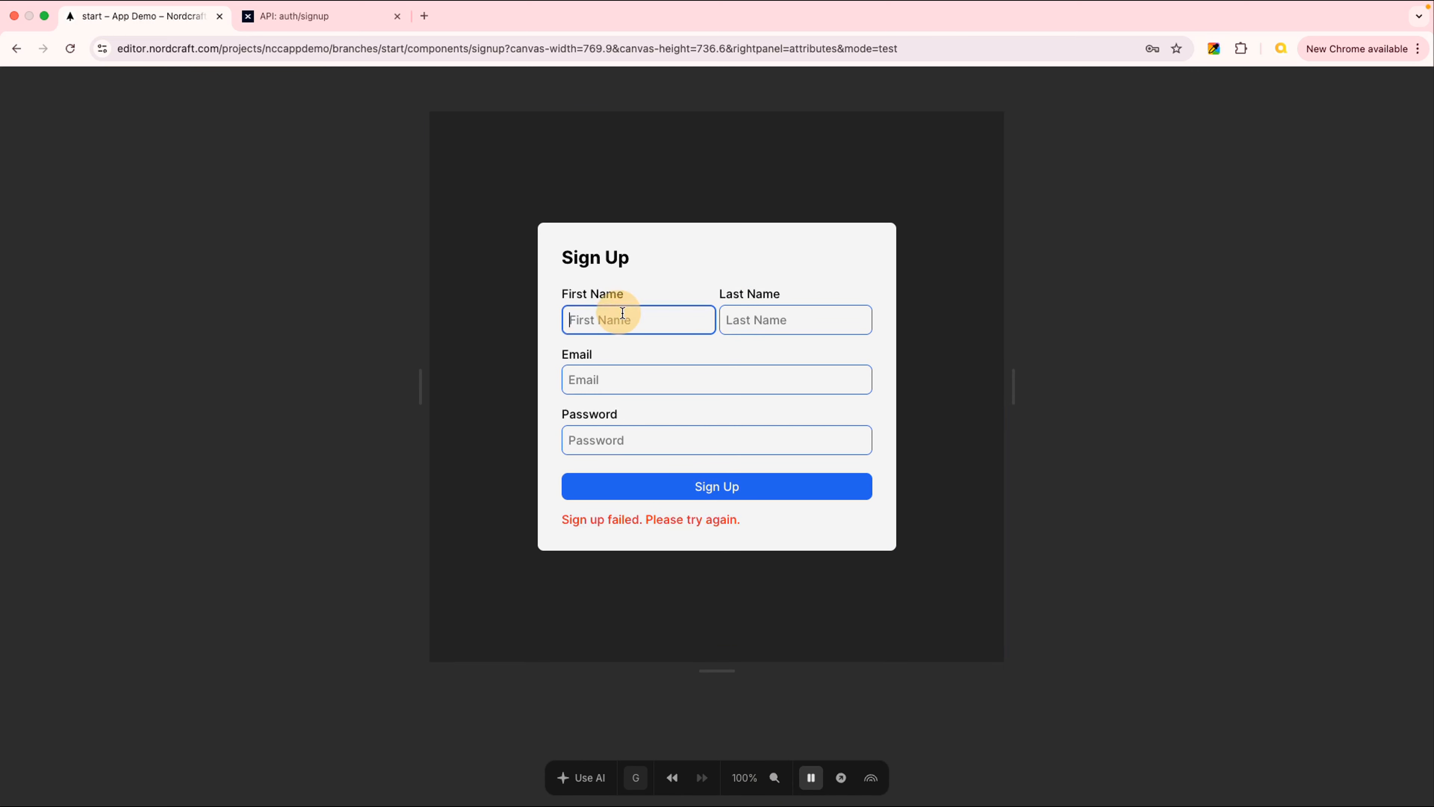
type("Bill")
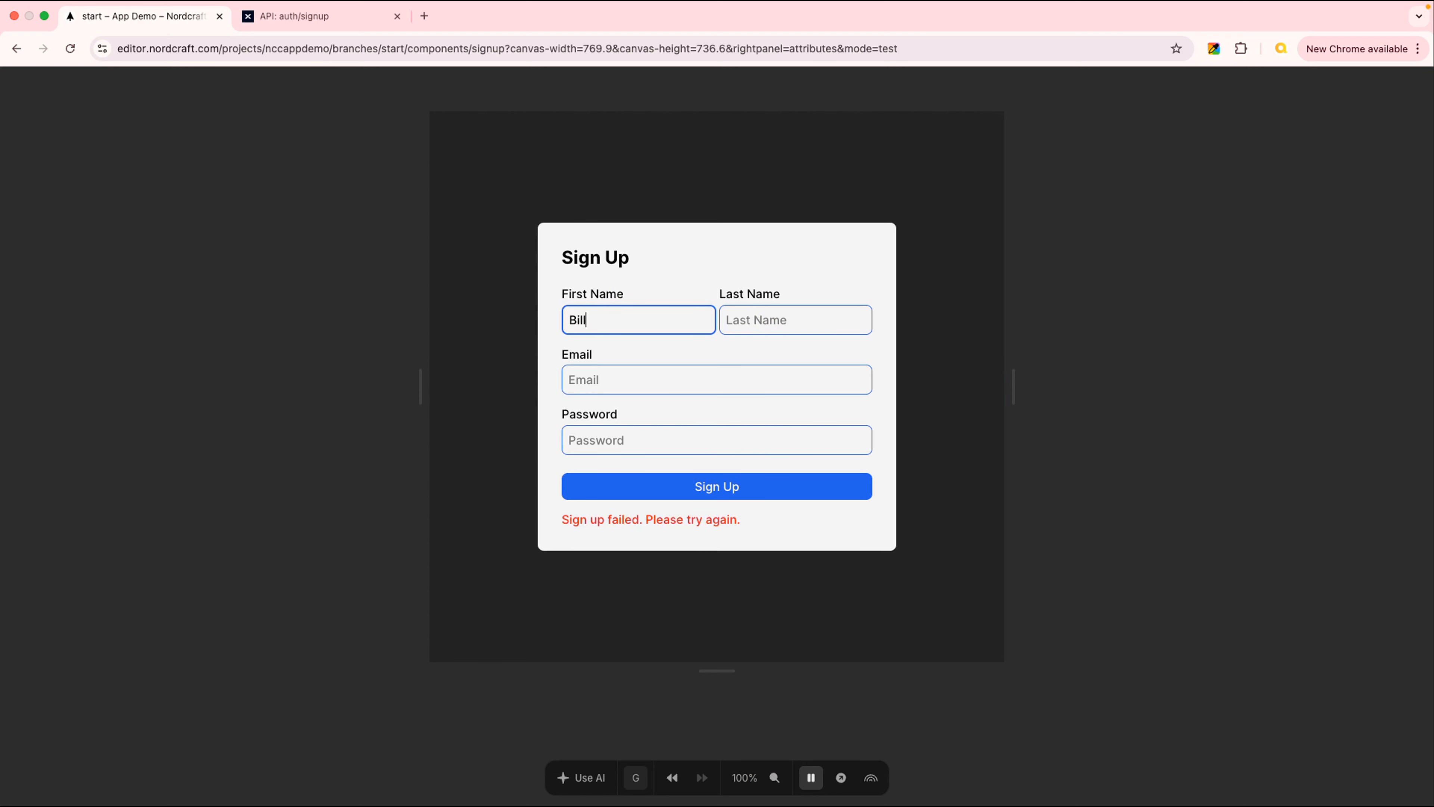
key("Tab")
type("Smt")
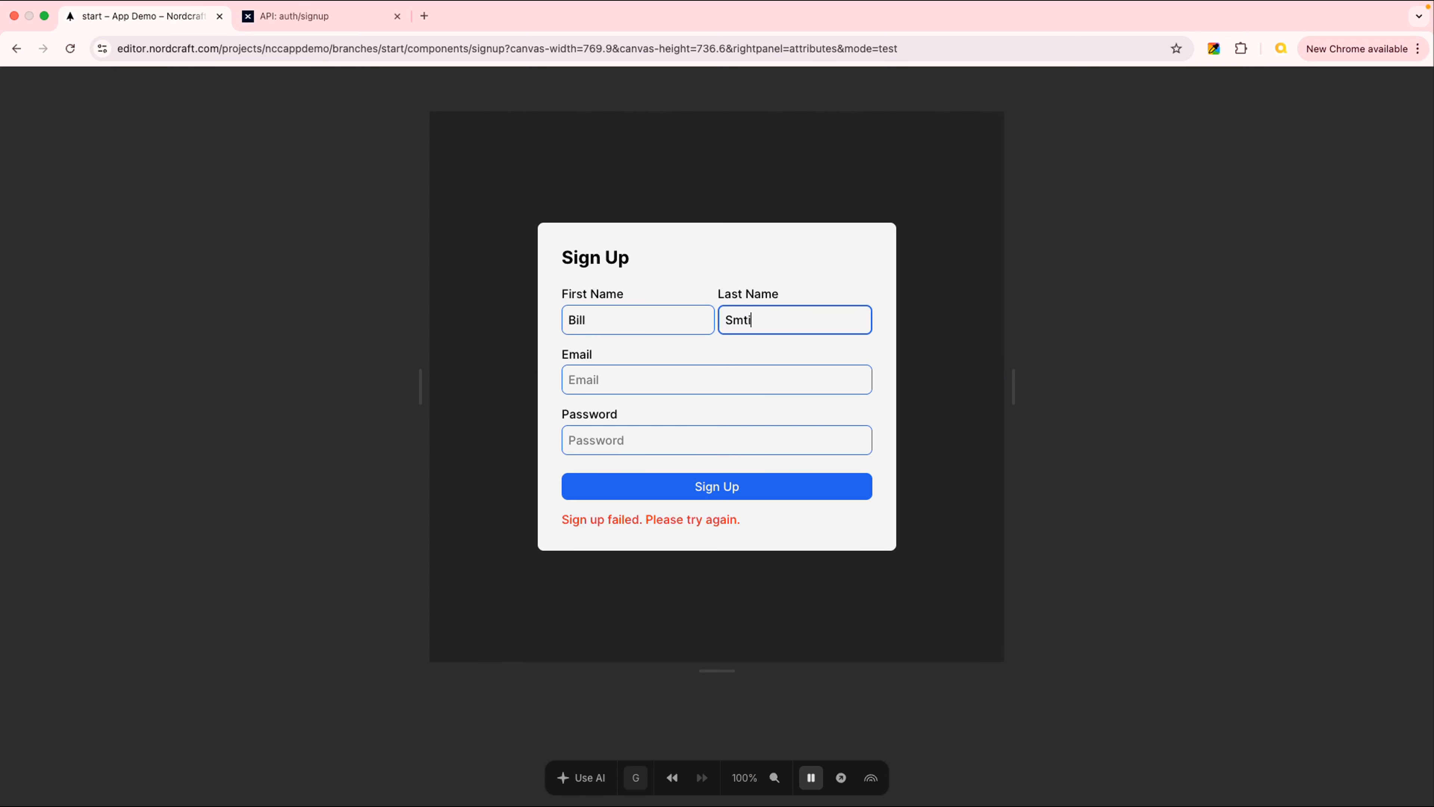
type("ith")
key("Tab")
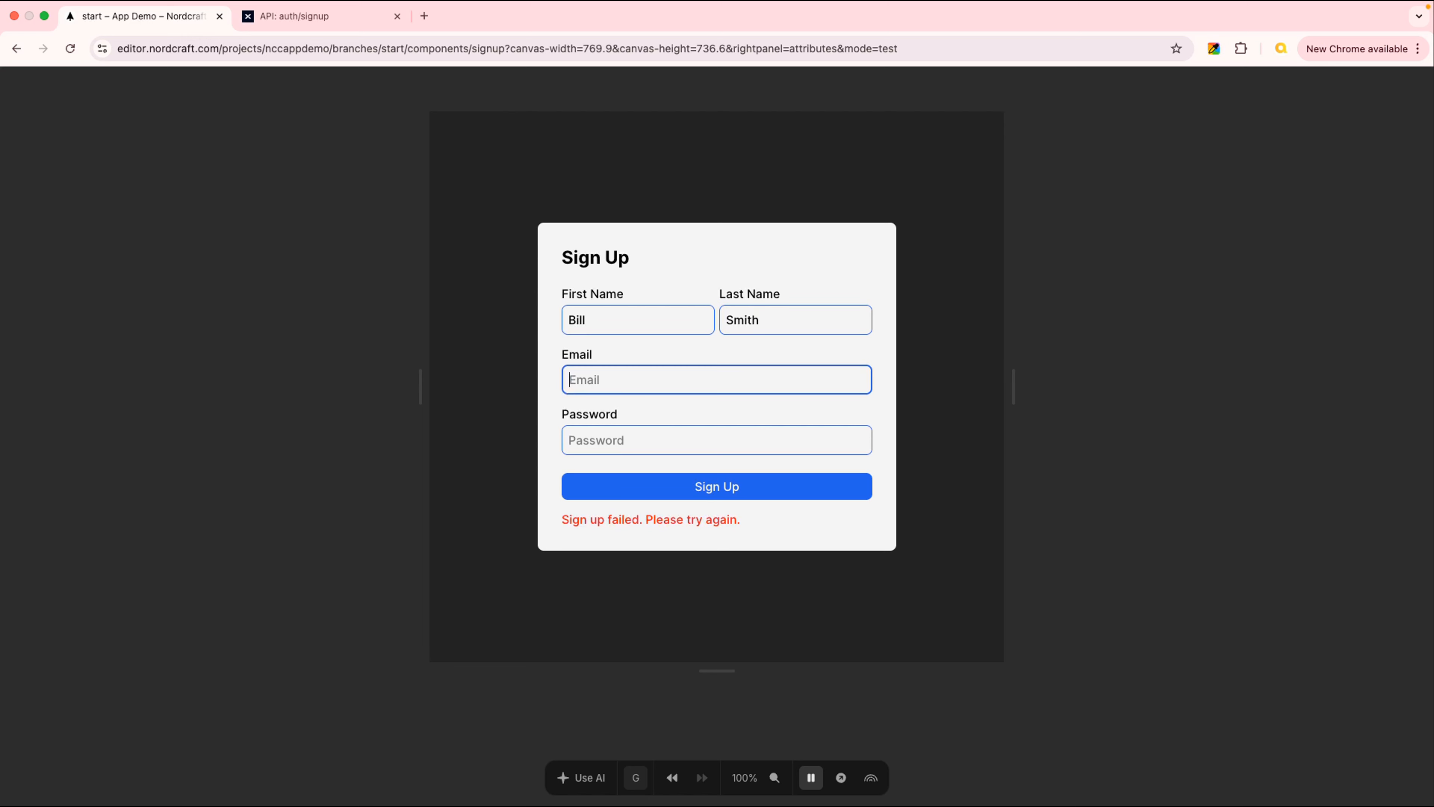
type("billsmith100@test.com")
Enter a test password, submit the Sign Up form, and go to Xano
key("Tab")
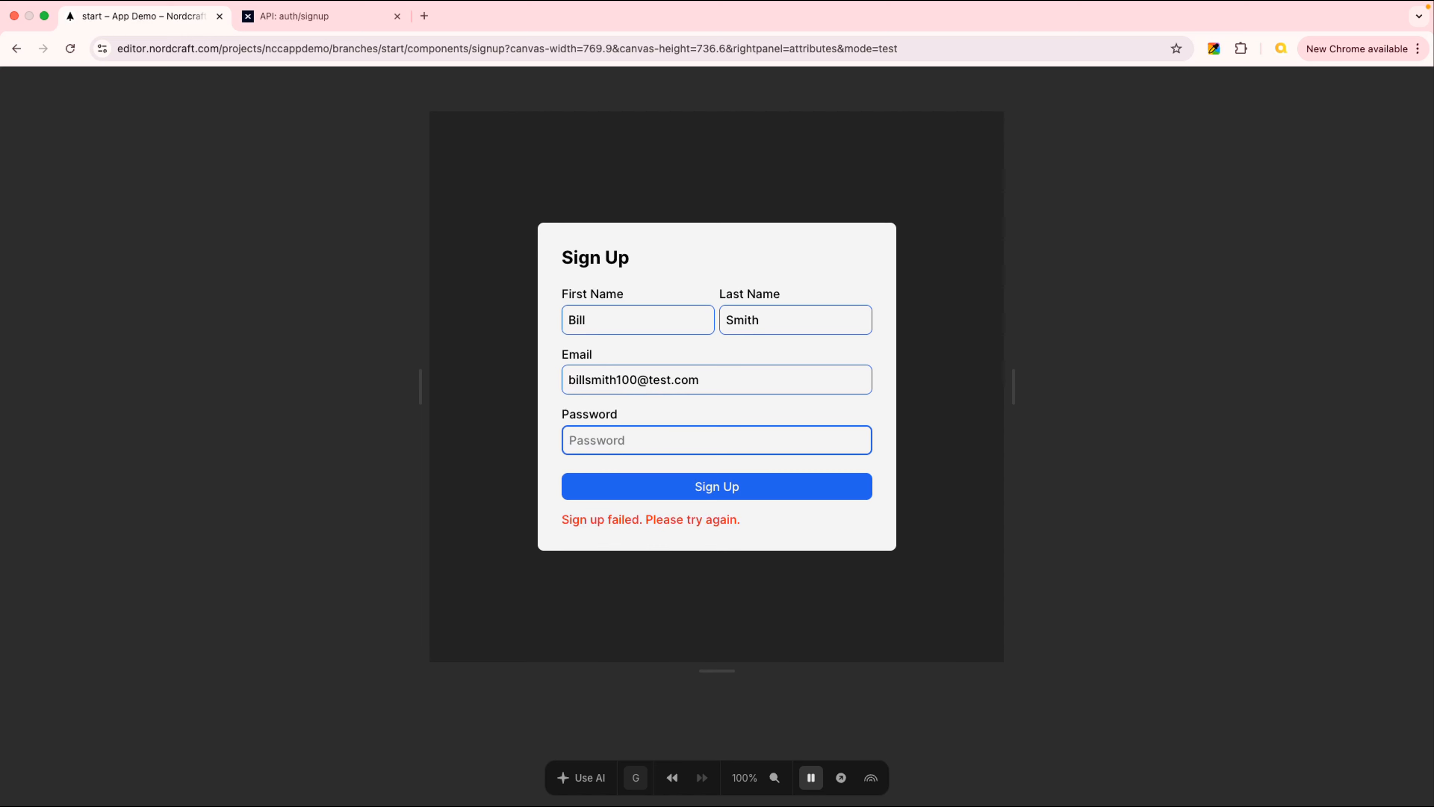
type("test123•••••")
key("Tab")
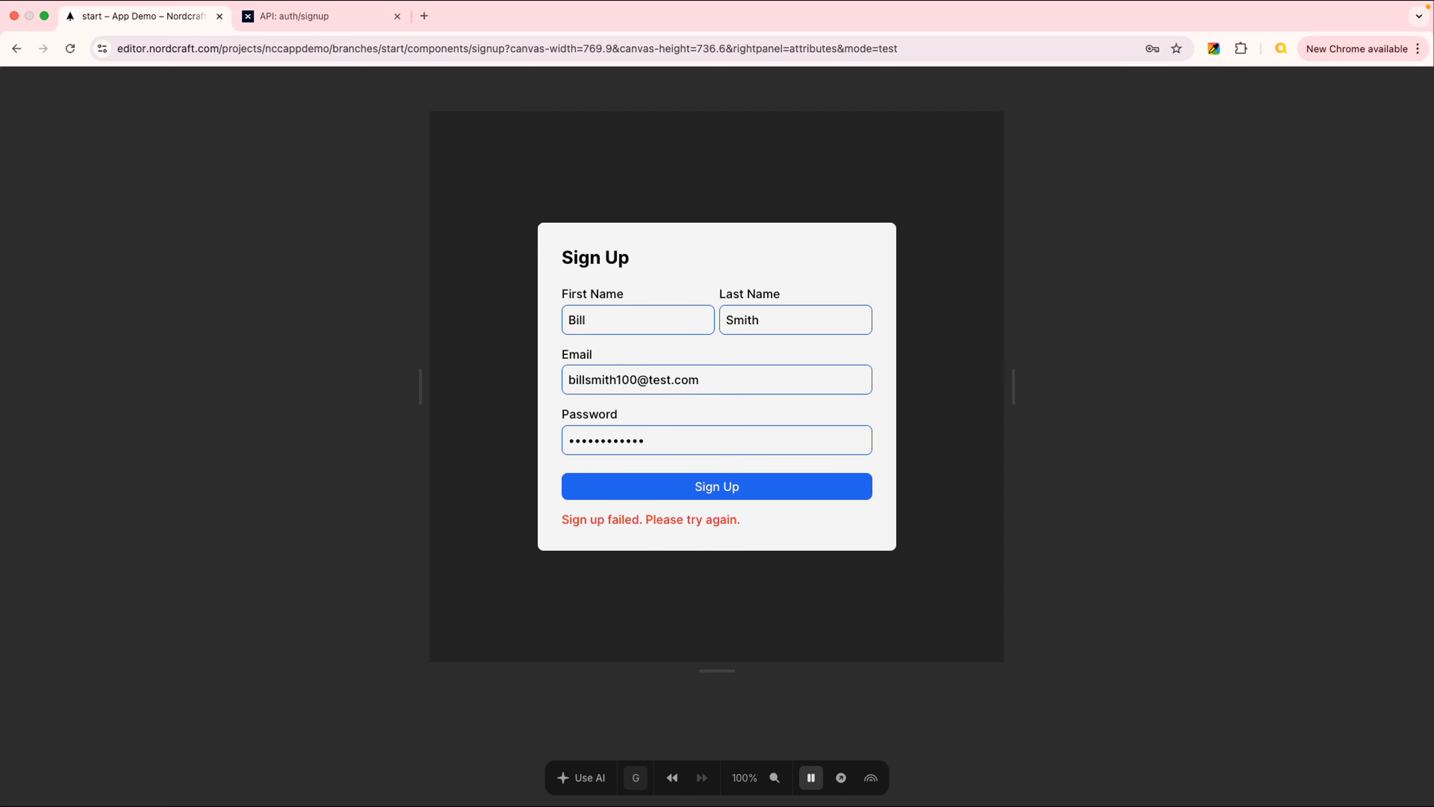
left_click(763, 489)
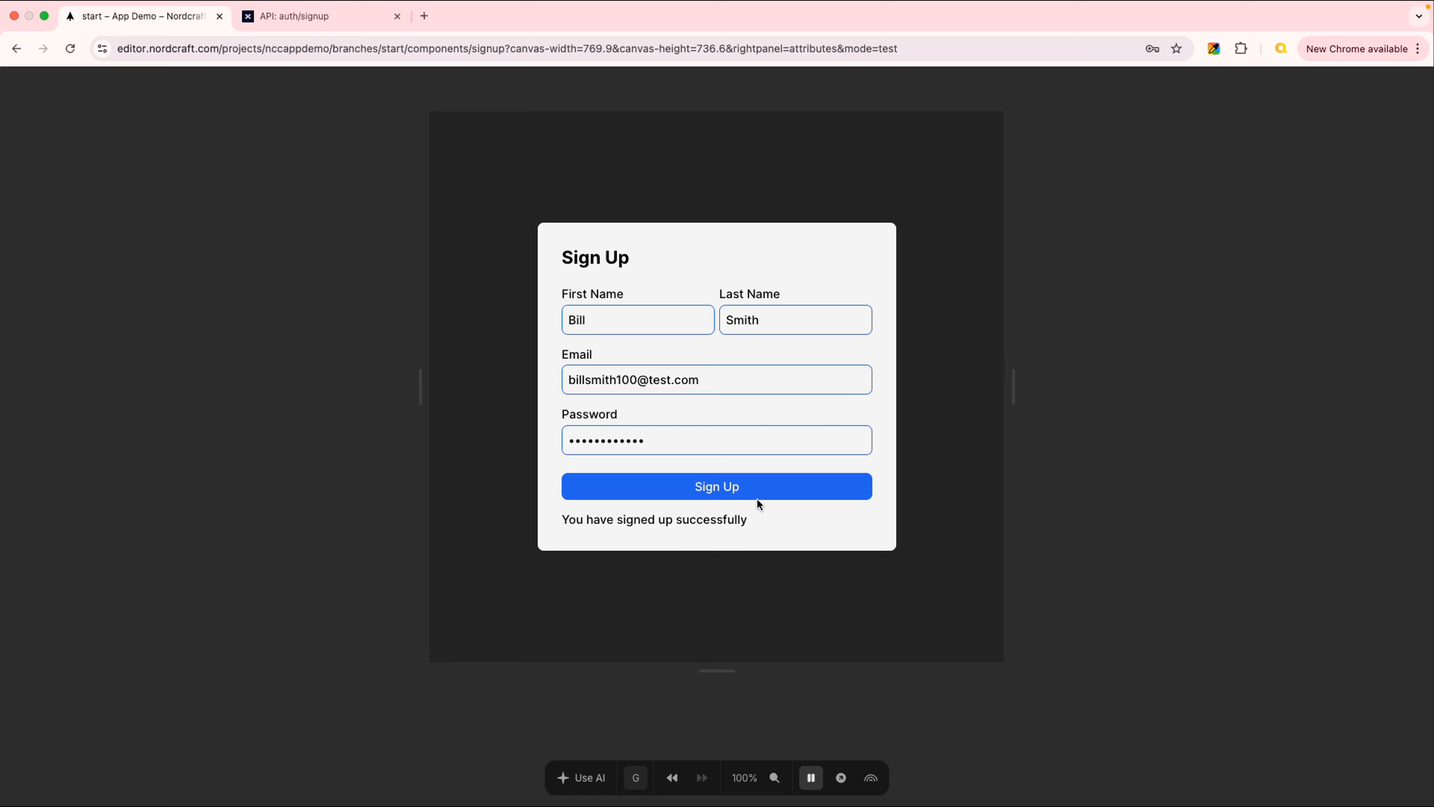
left_click(328, 17)
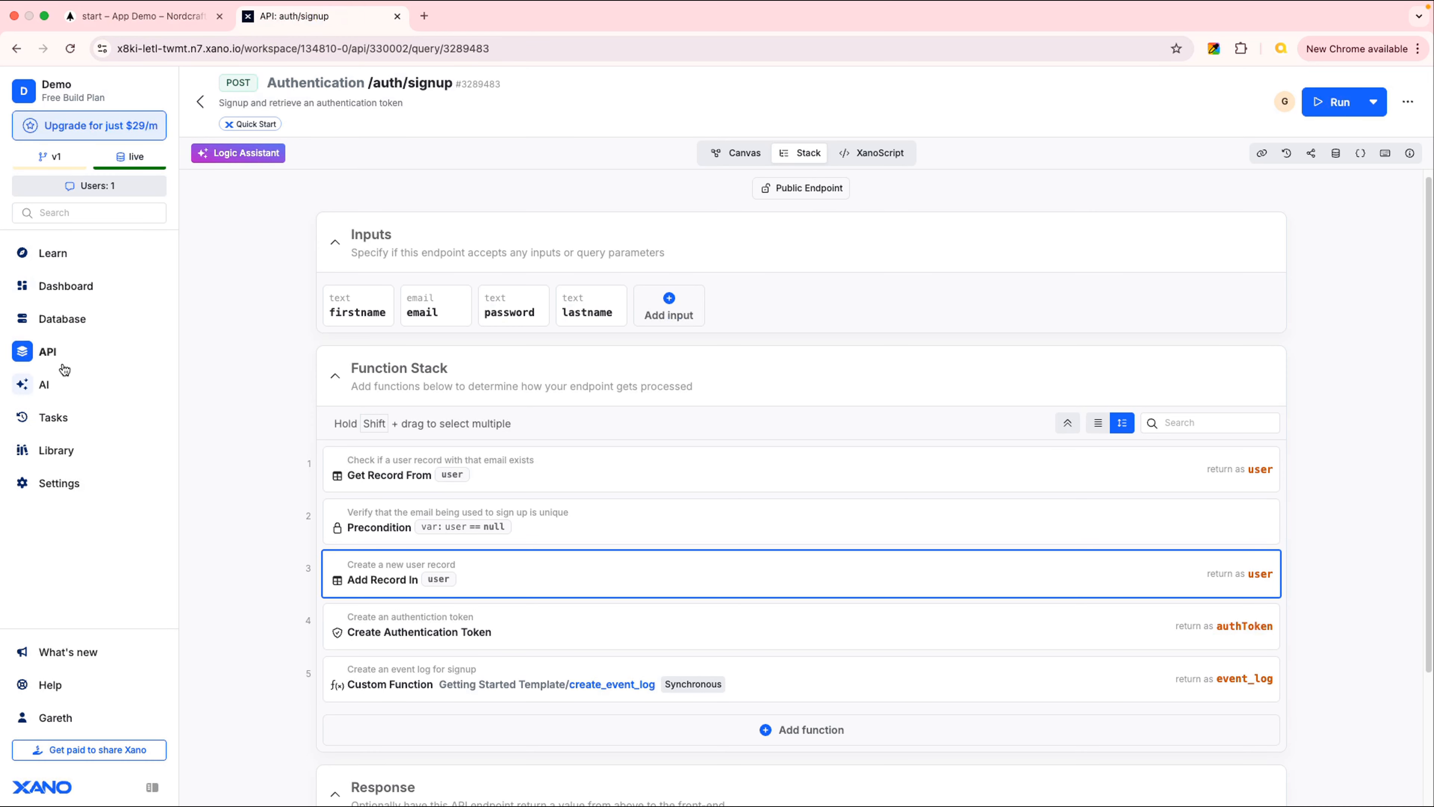
Confirm new user record 6 has lastname filled in the user table, then return to Nordcraft
left_click(62, 320)
left_click(412, 537)
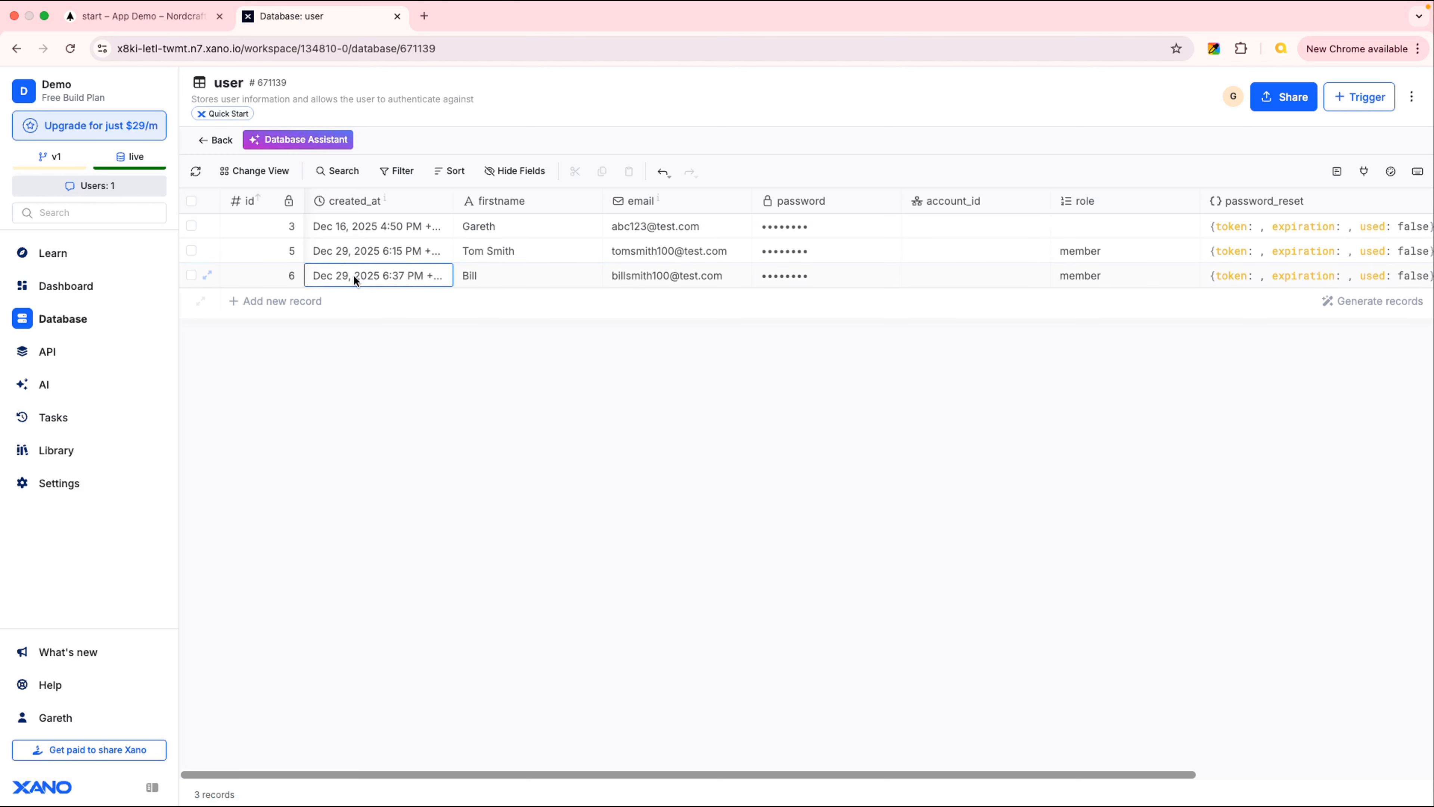
left_click_drag(1019, 774, 1334, 756)
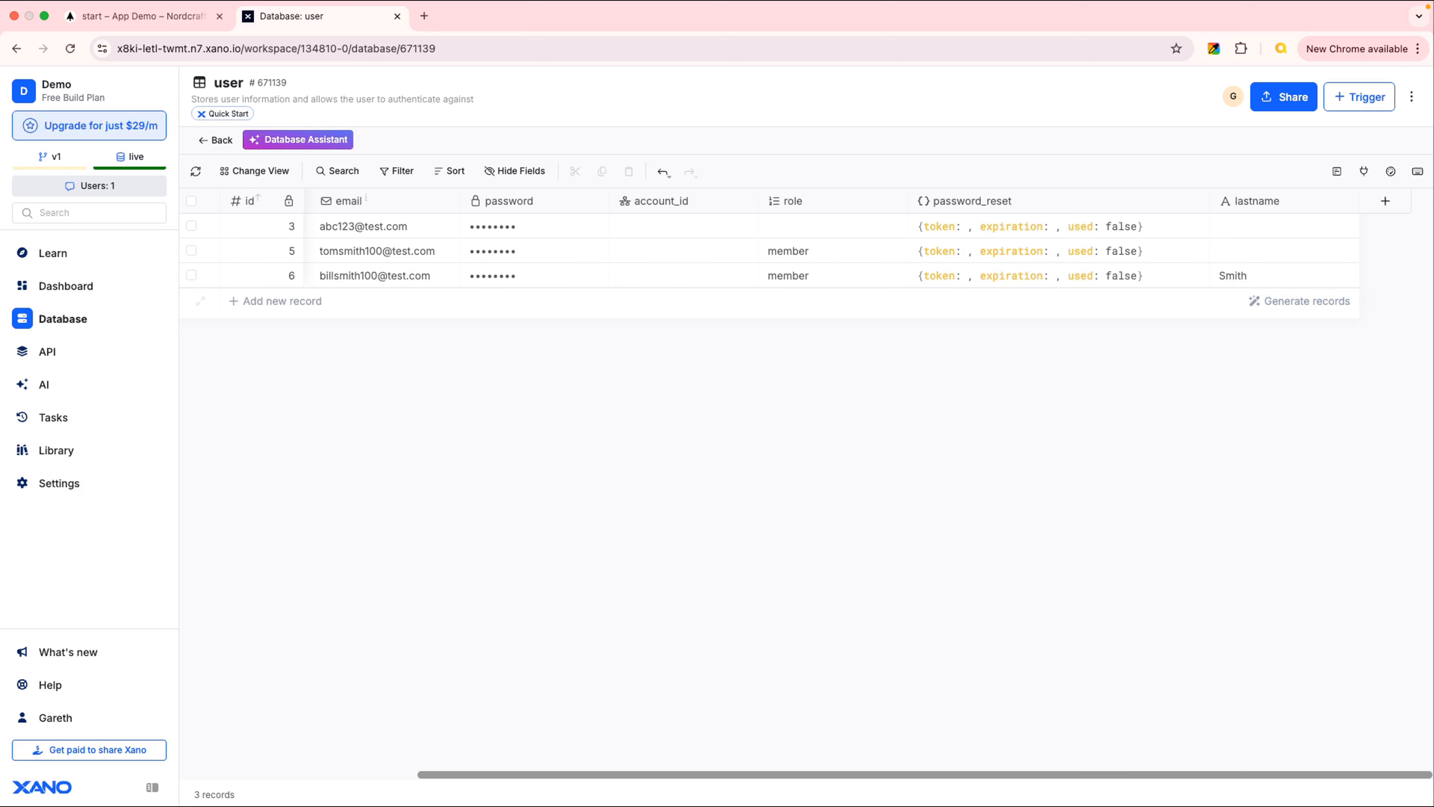
left_click_drag(1067, 776, 847, 722)
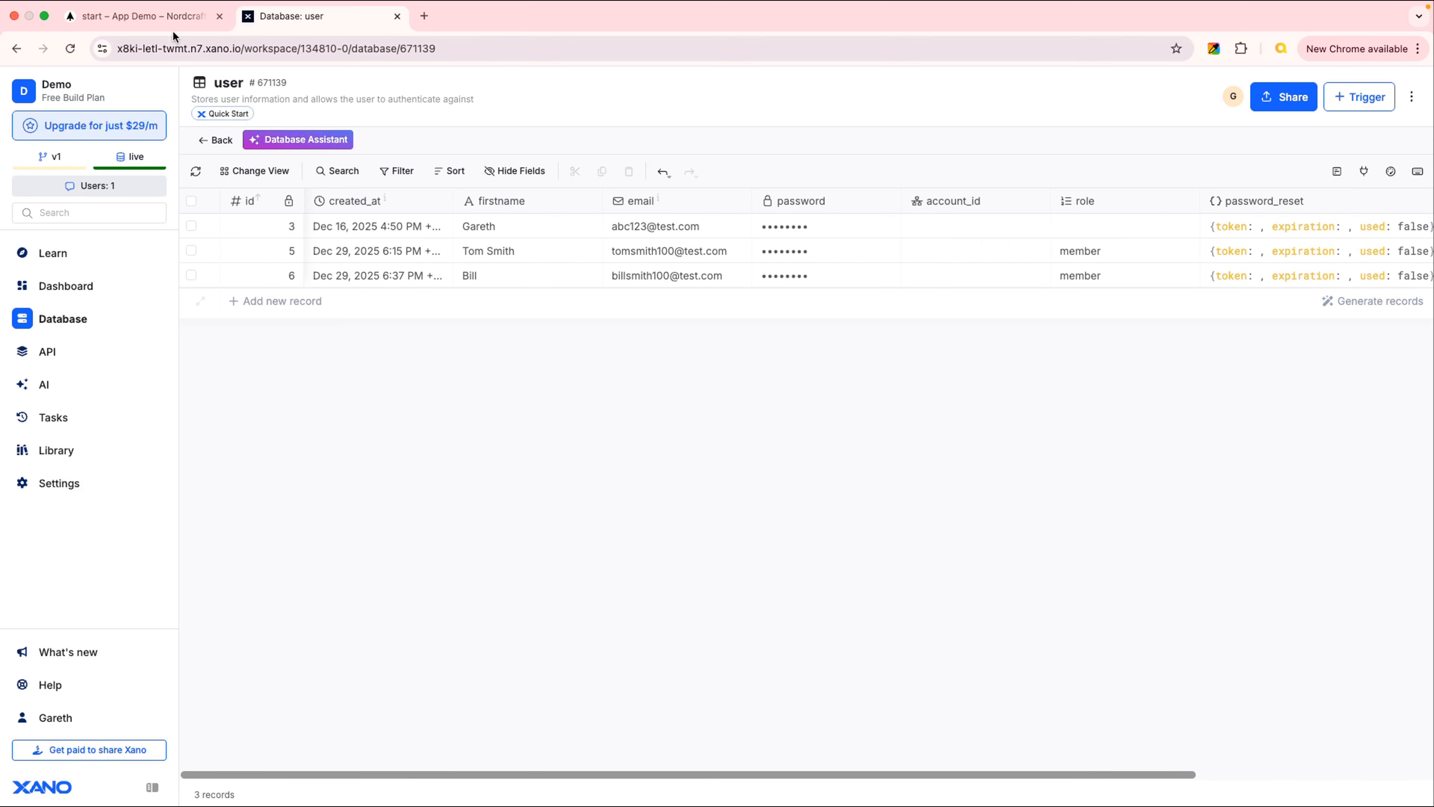
left_click(131, 15)
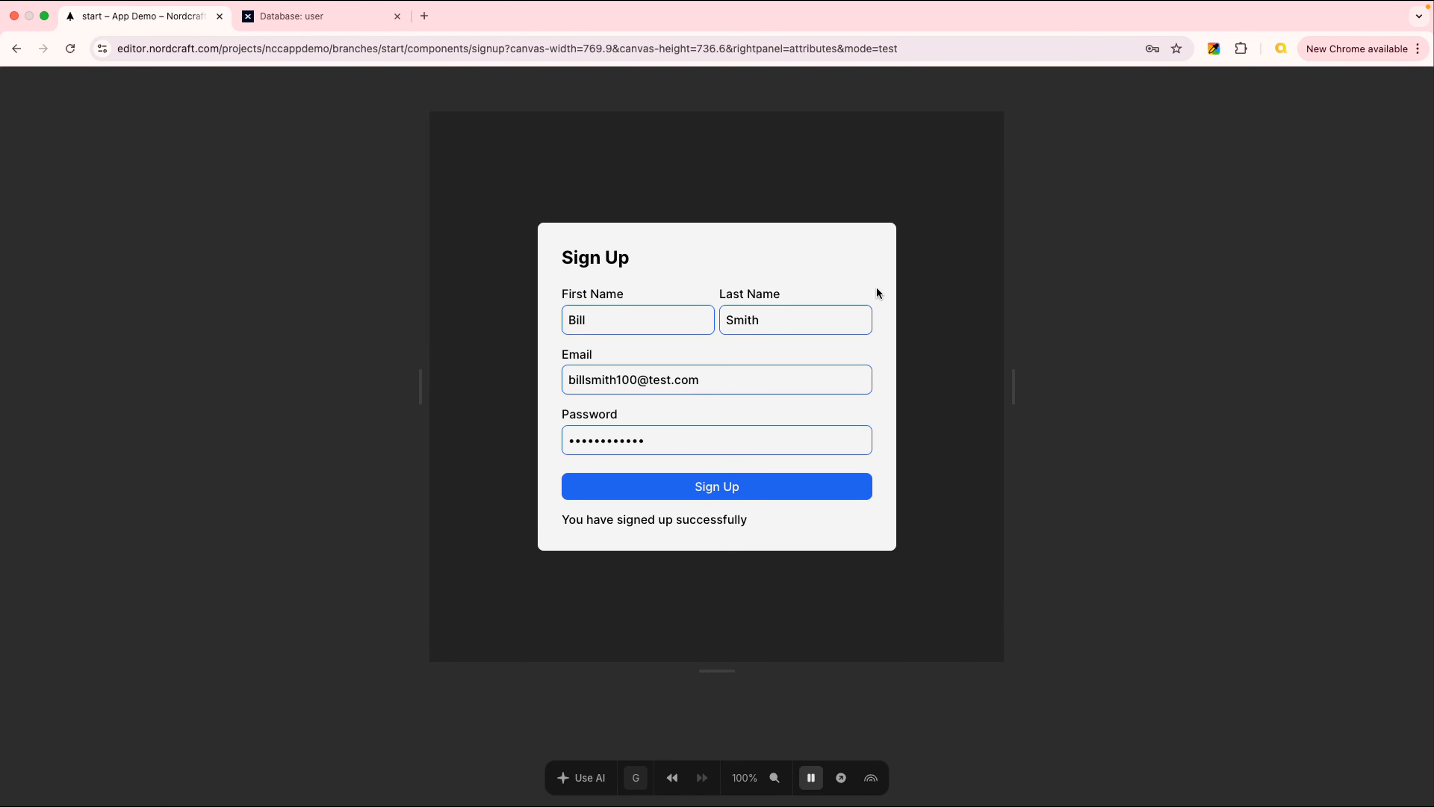
Exit test mode and return to the signup page's element tree via the Files panel
left_click(812, 778)
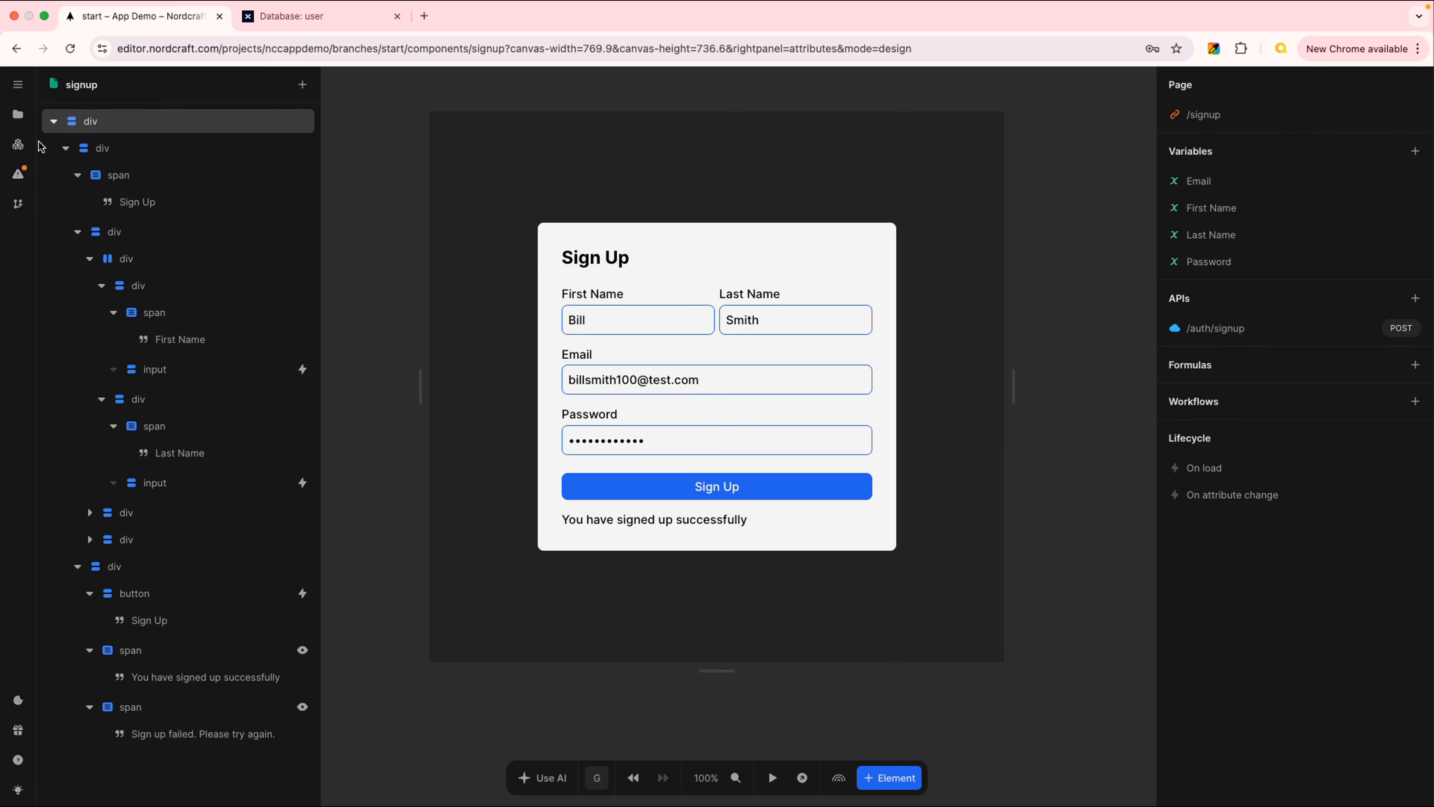
left_click(17, 115)
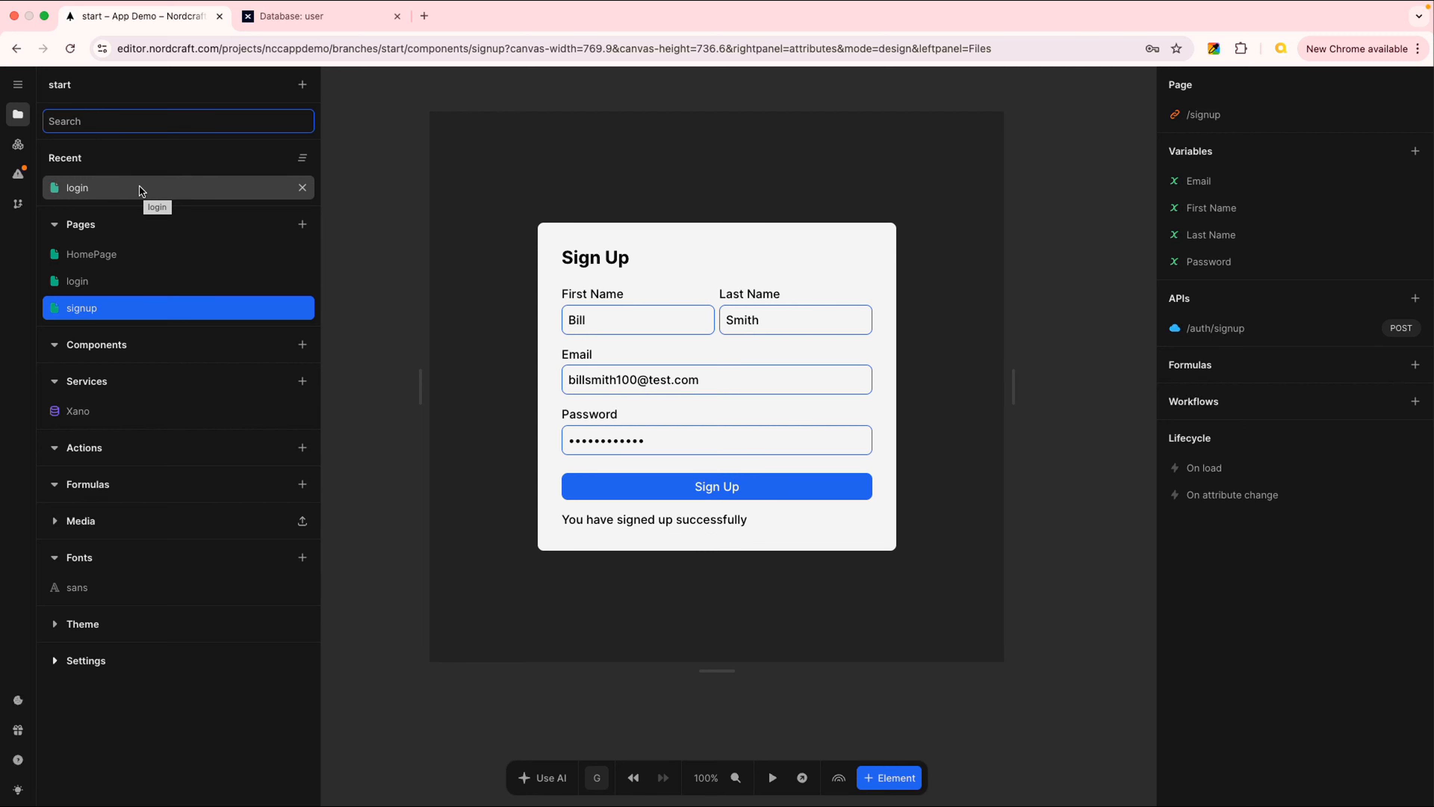
left_click(1080, 135)
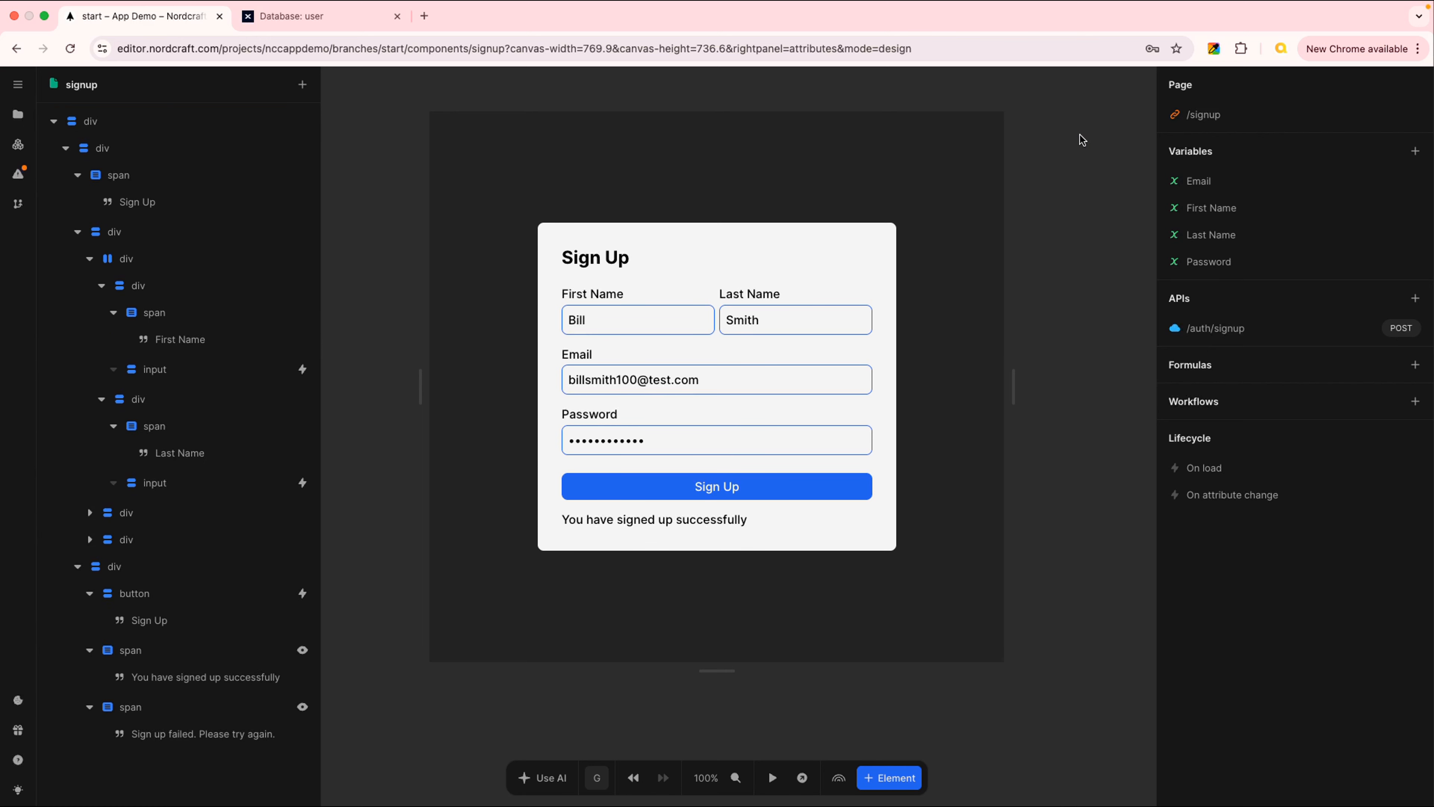